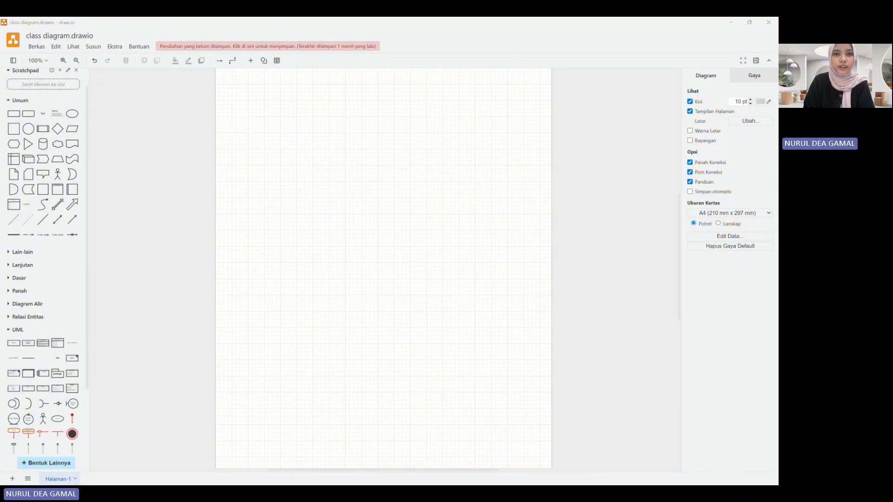
Step: Insert a three-section UML class shape near the upper centre of the page and title it User
click(445, 384)
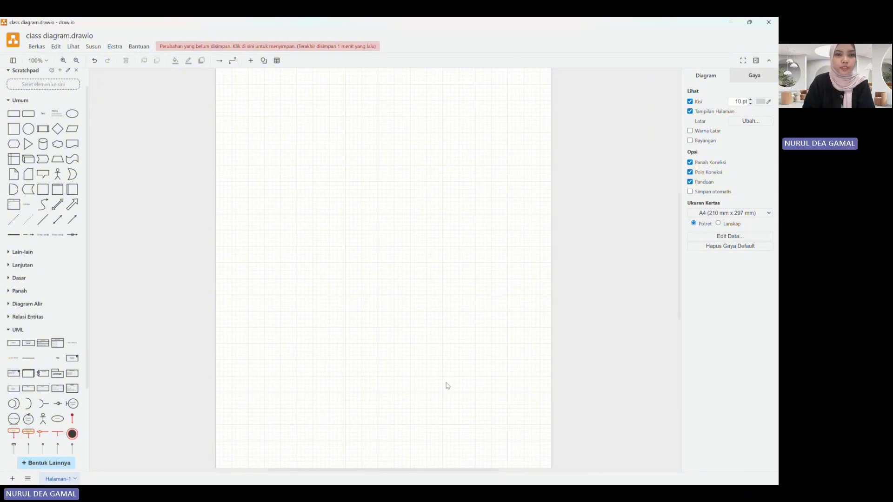
click(54, 345)
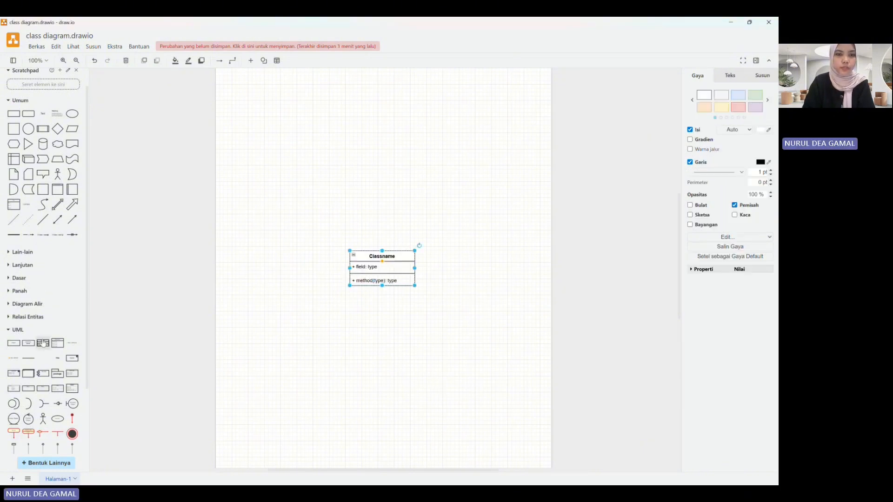
drag(382, 257, 391, 211)
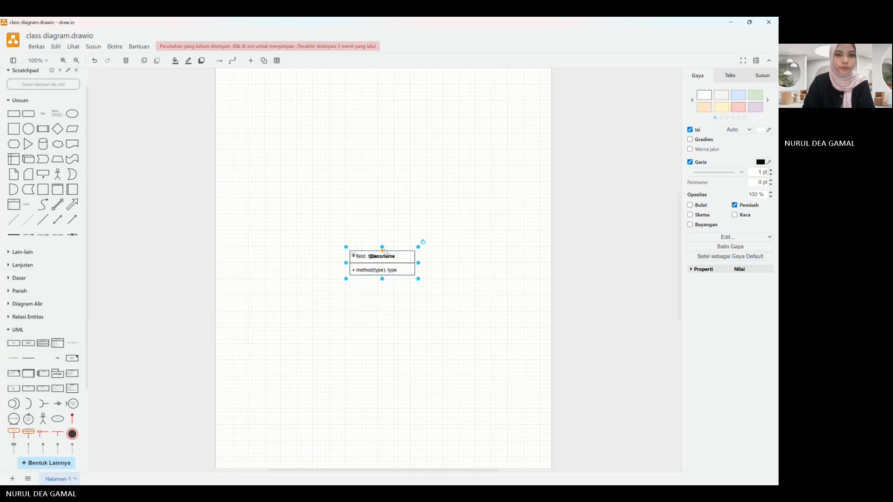
key(ctrl+z)
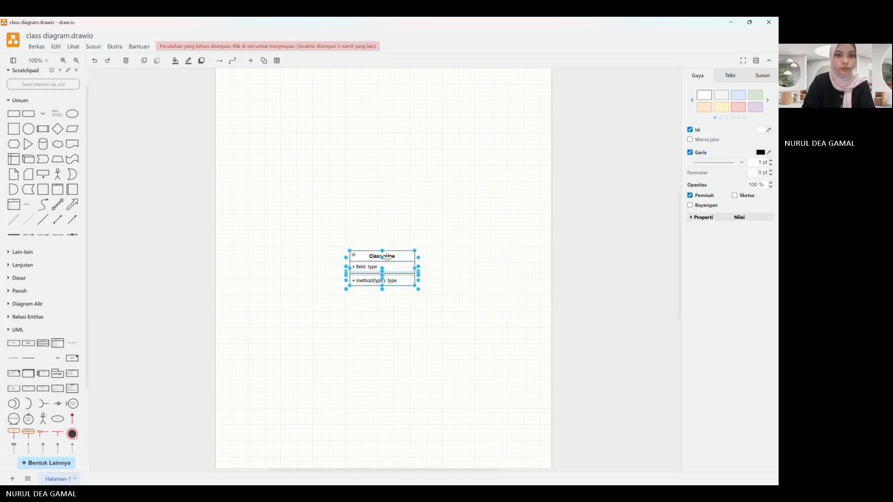
drag(383, 253, 379, 98)
click(420, 254)
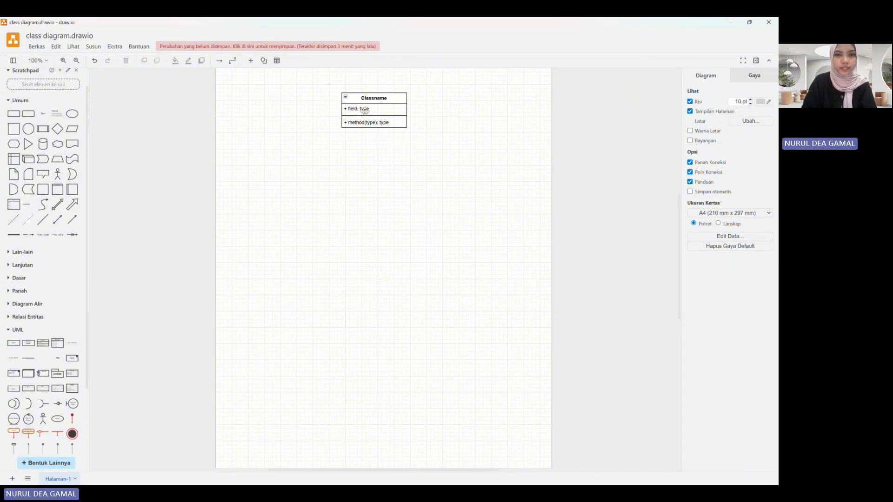
double_click(373, 98)
text(User)
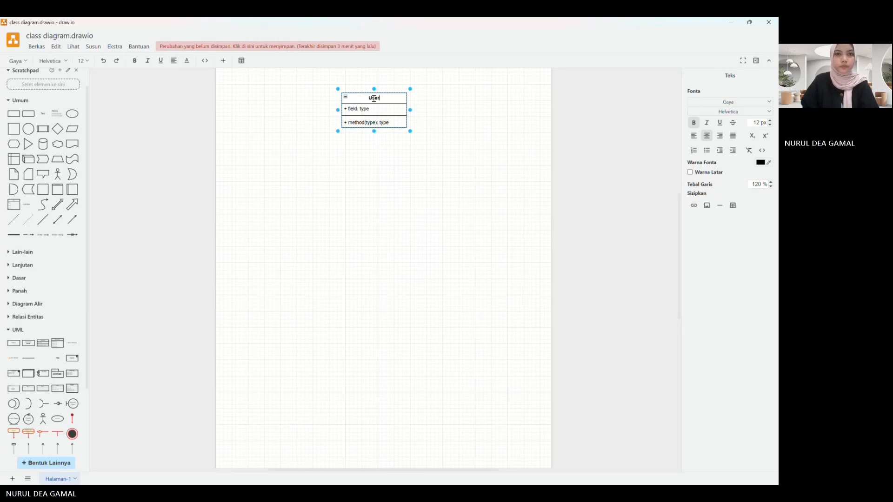
Step: Add three more attribute rows and one more method row to the User class
drag(73, 342, 350, 112)
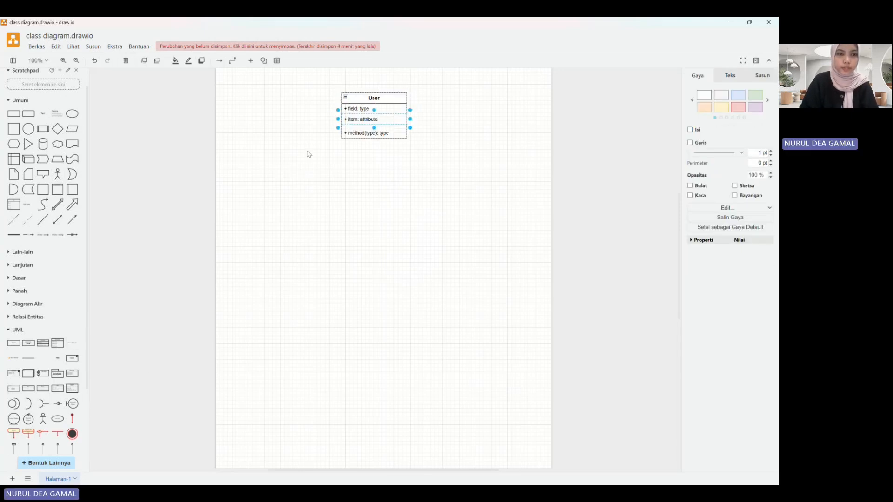
drag(70, 349, 369, 118)
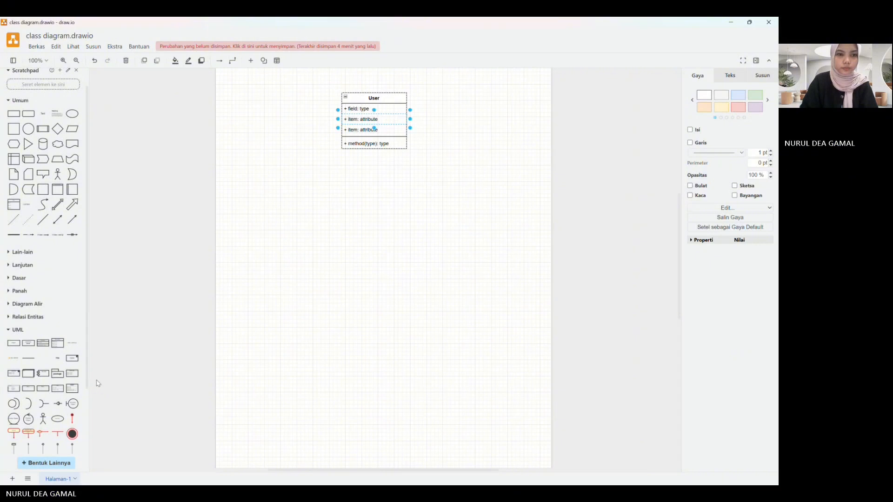
drag(73, 350, 374, 122)
Step: Set the first two attributes of the User class to "- Id: int" and "- nama: string"
double_click(367, 110)
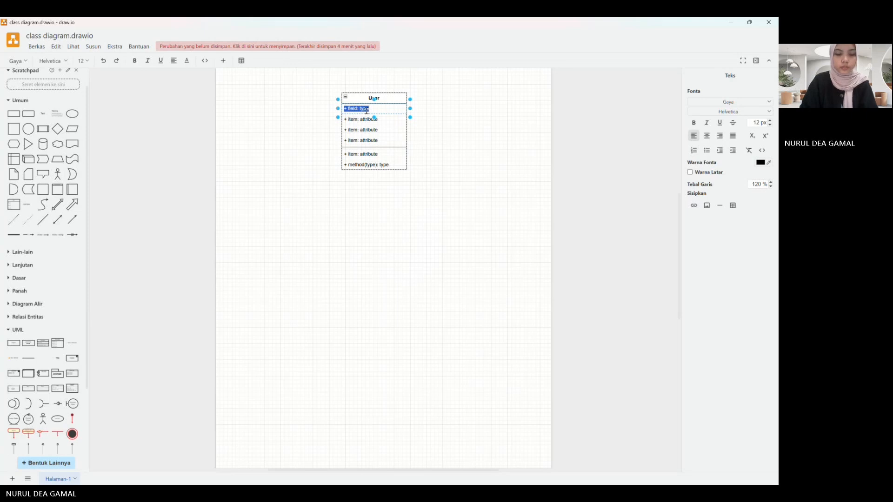
text(-)
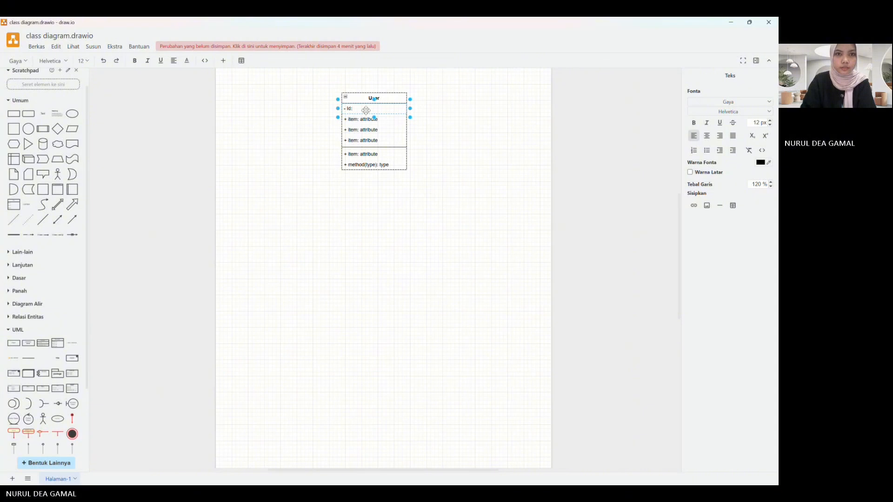
text( Id: int)
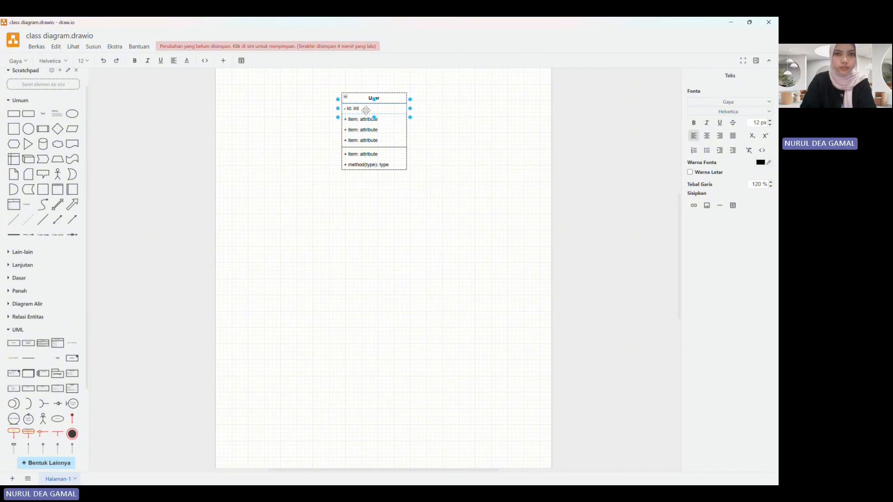
double_click(365, 121)
text(-)
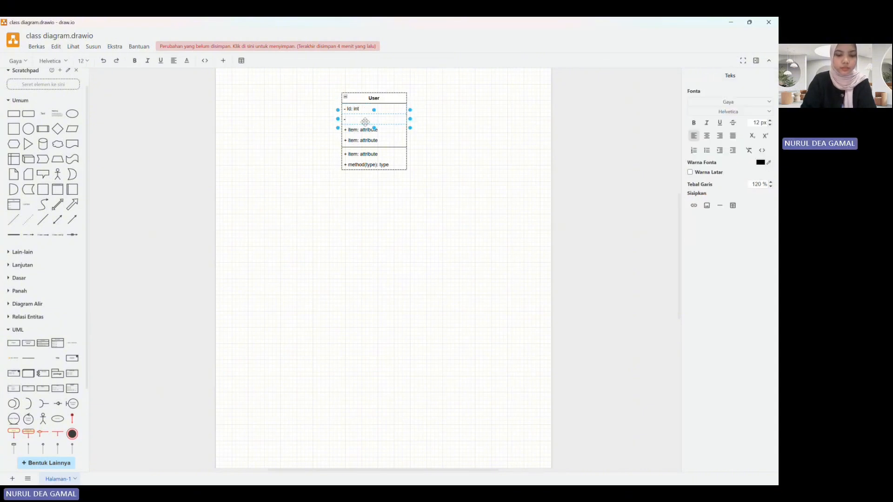
text( nama: string)
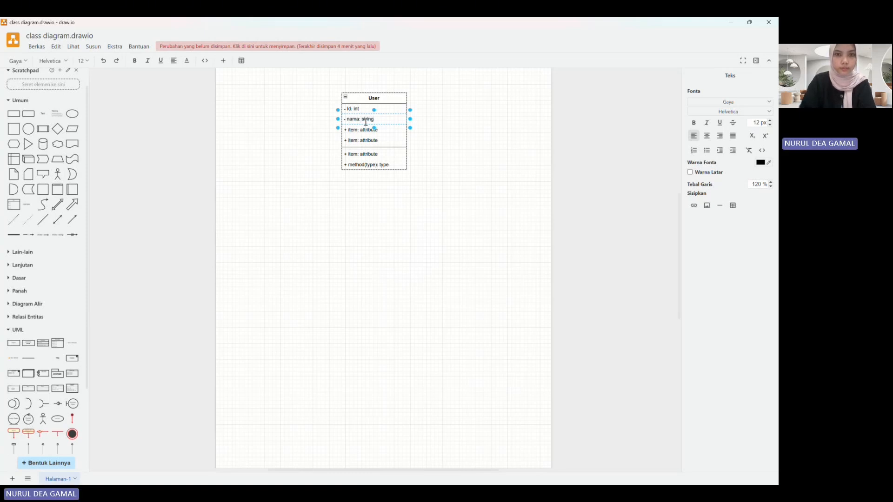
Step: Set the third and fourth attributes of the User class to "- email: string" and "- password: string"
double_click(366, 130)
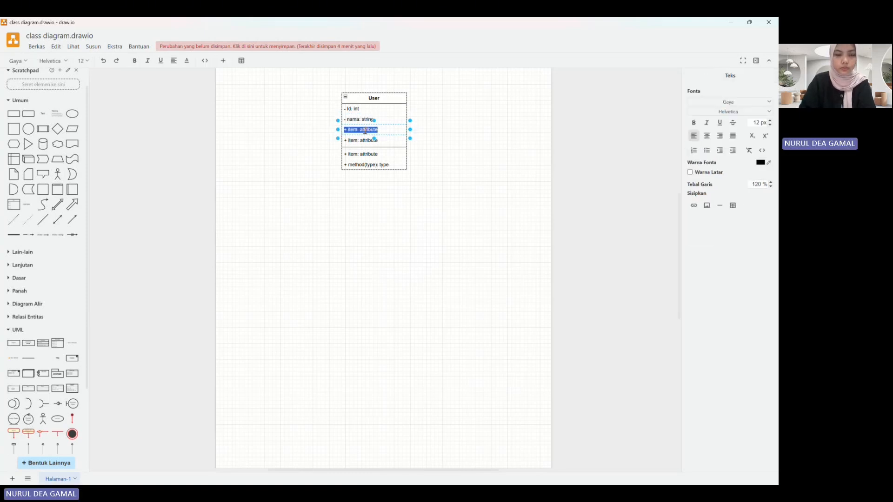
text(- email)
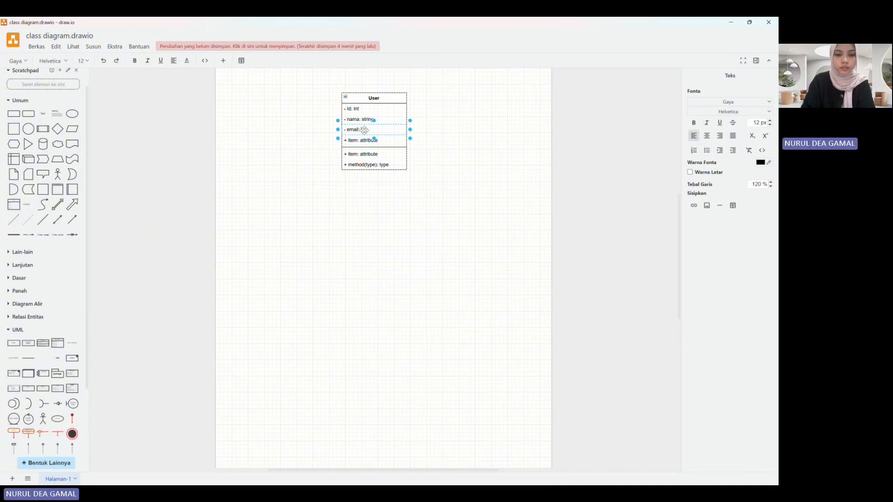
text(: string)
click(367, 140)
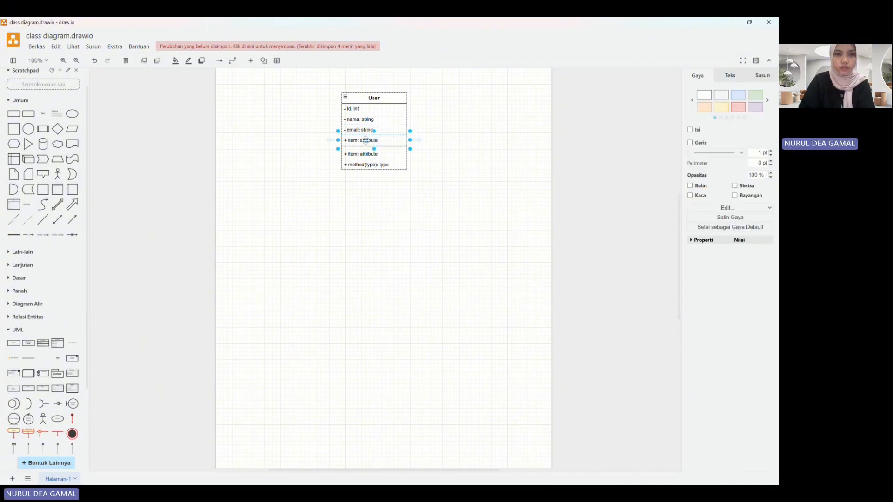
double_click(367, 140)
text(passwo)
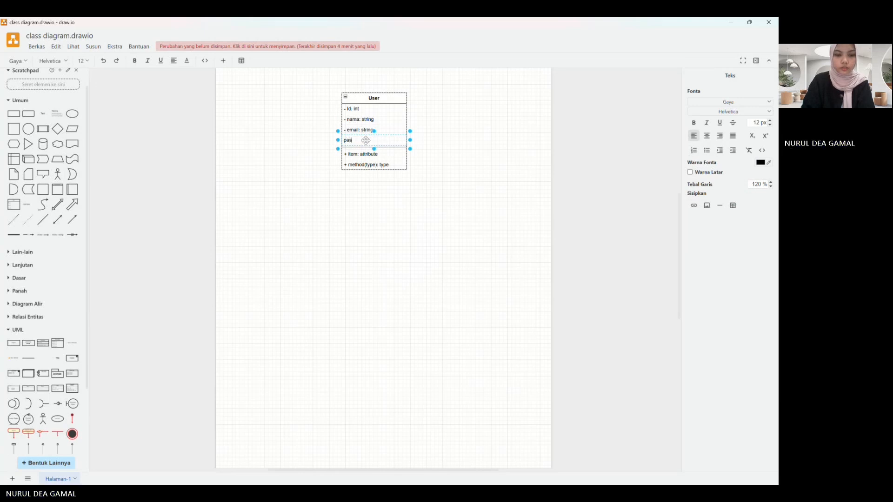
key(BackSpace)
key(BackSpace)
key(BackSpace)
key(BackSpace)
key(BackSpace)
text(password)
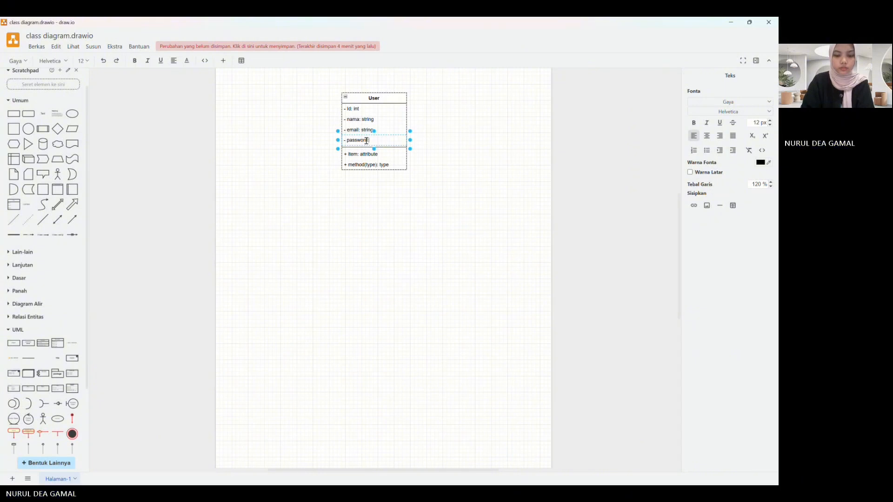
text(: string)
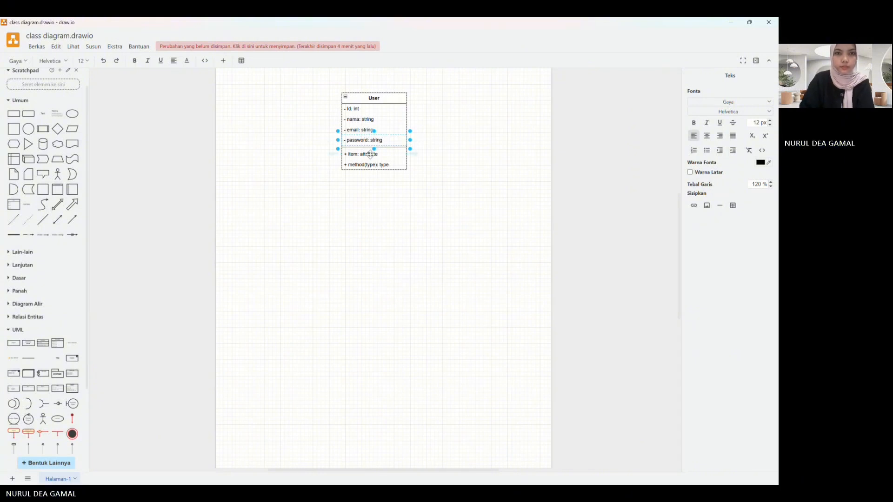
Step: Set the first method of the User class to "+ login(): boolean"
double_click(367, 154)
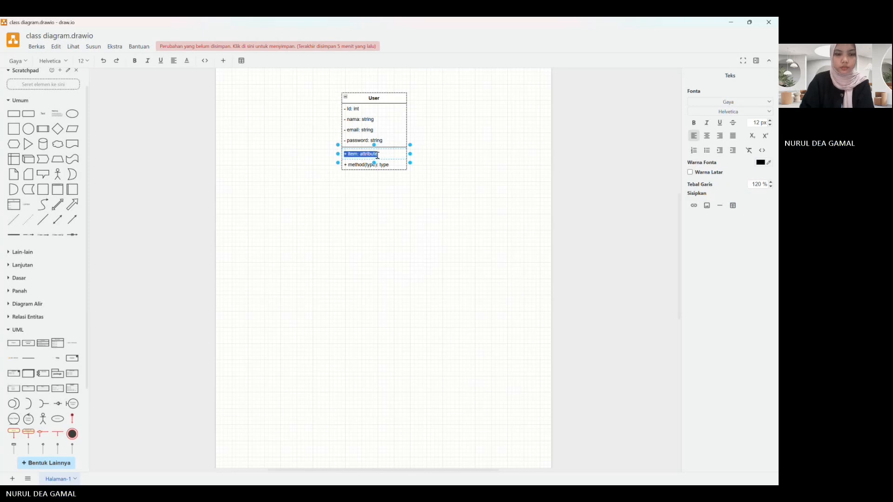
text(+ lo)
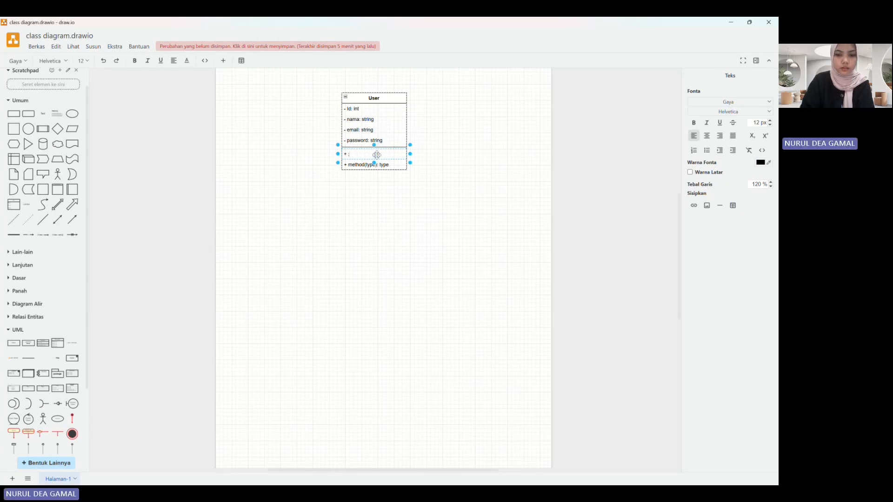
text(gin(): boolean)
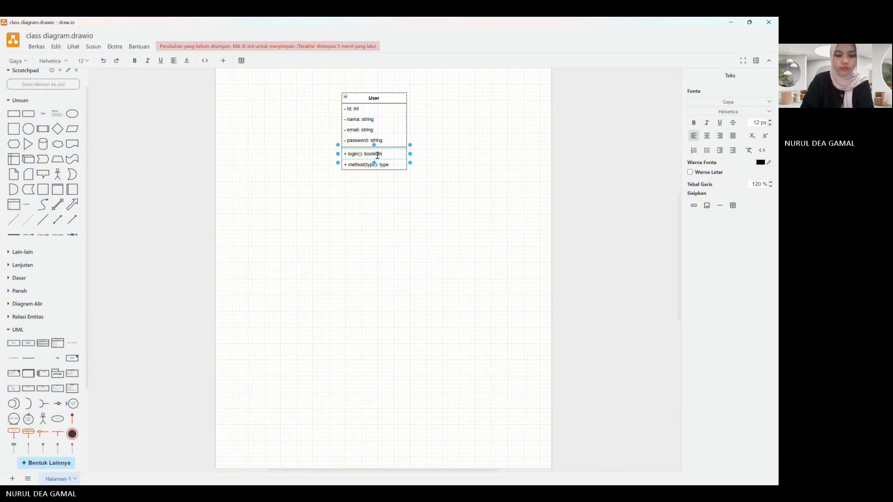
Step: Set the second method of the User class to "+ logout(): void"
click(386, 167)
double_click(386, 167)
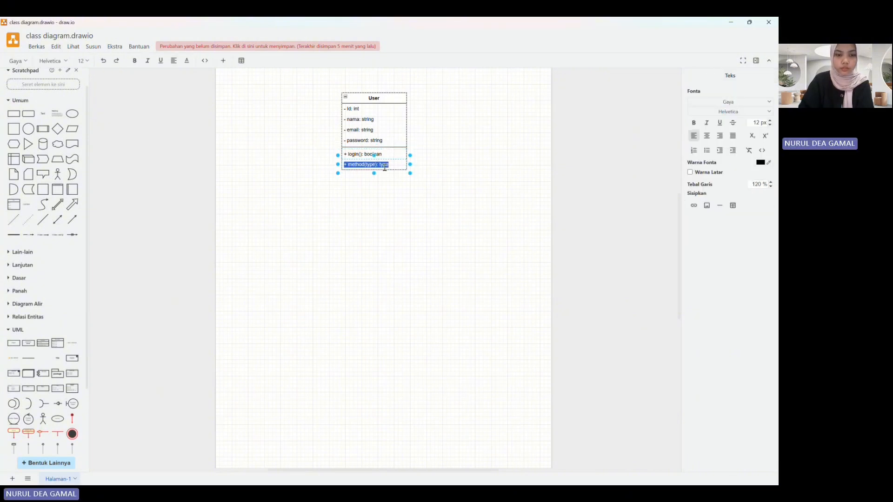
text(+ log)
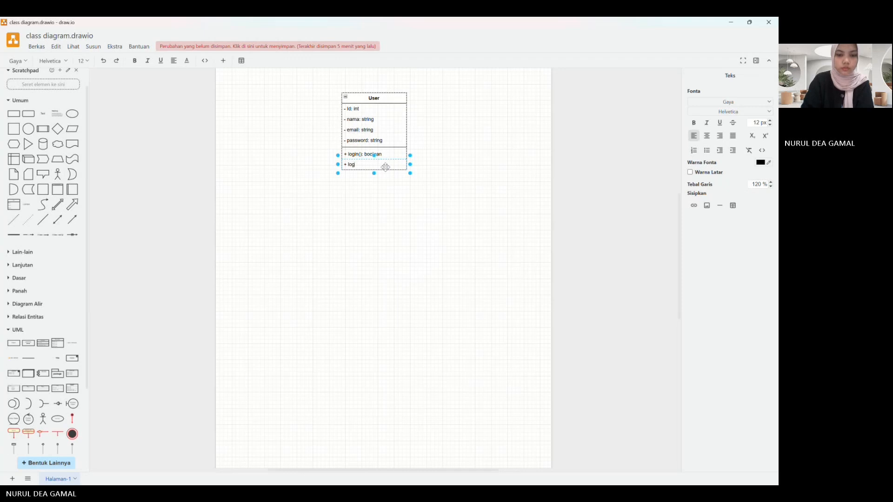
text(ou)
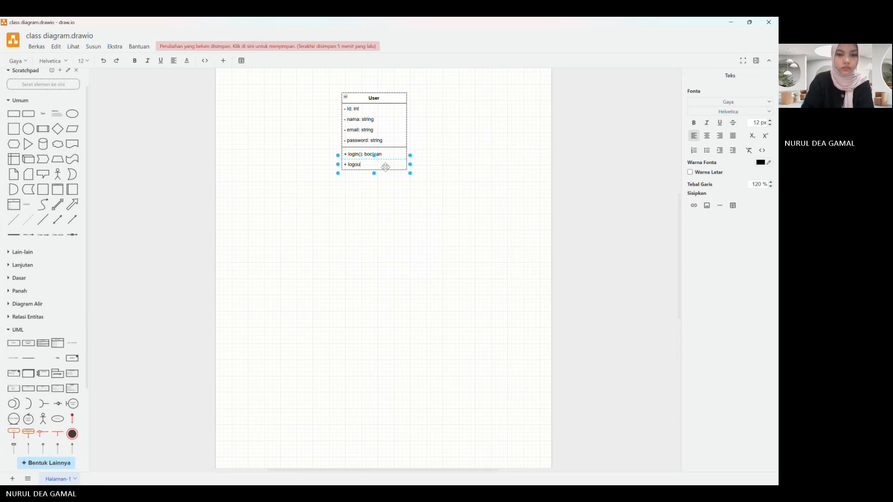
text(t())
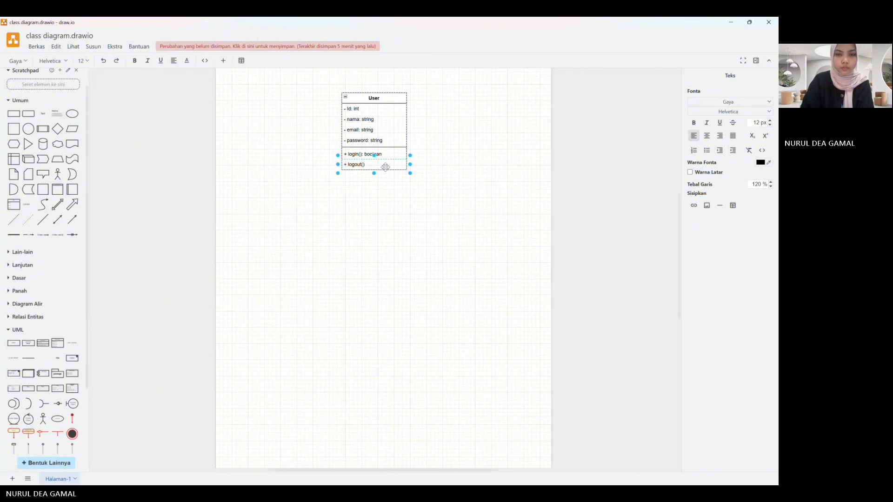
text(: void)
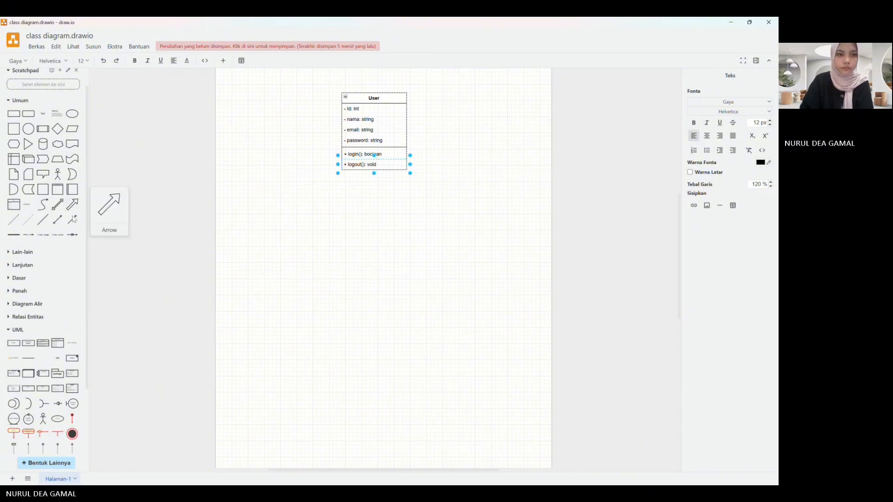
click(374, 187)
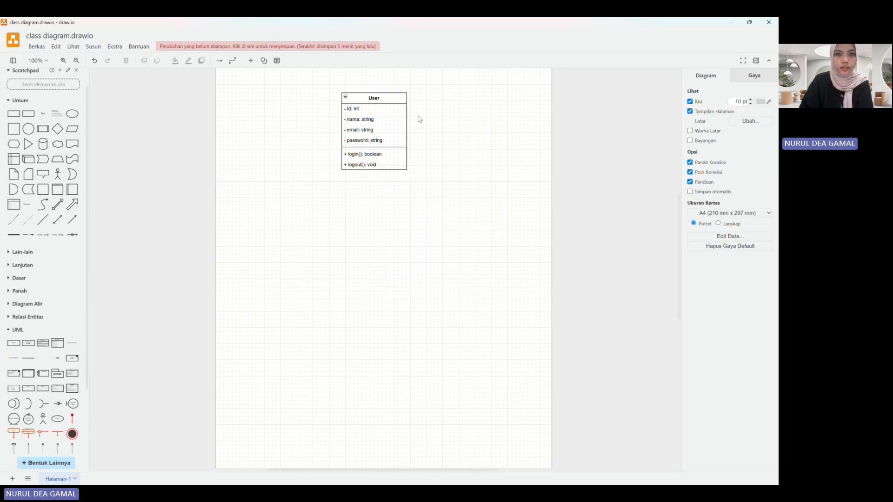
Step: Insert another three-section UML class shape below and to the left of the User class and title it Customer
click(43, 348)
drag(398, 256, 285, 196)
double_click(286, 194)
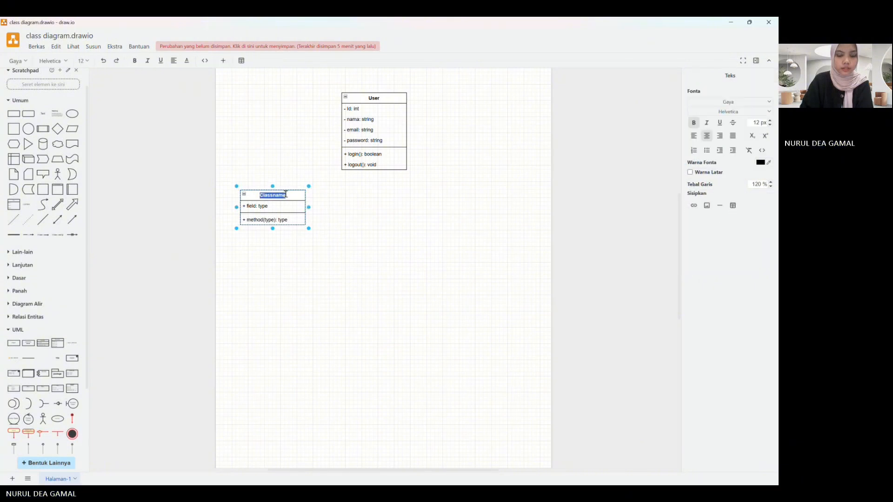
text(c)
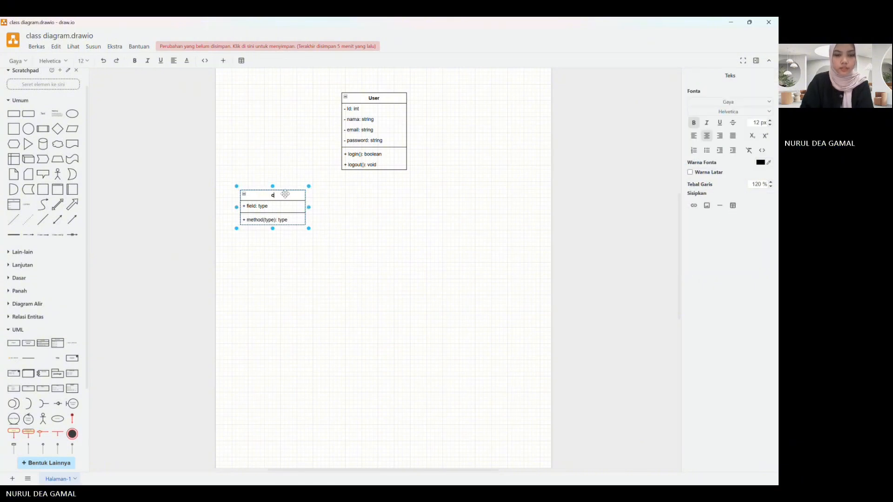
text(u)
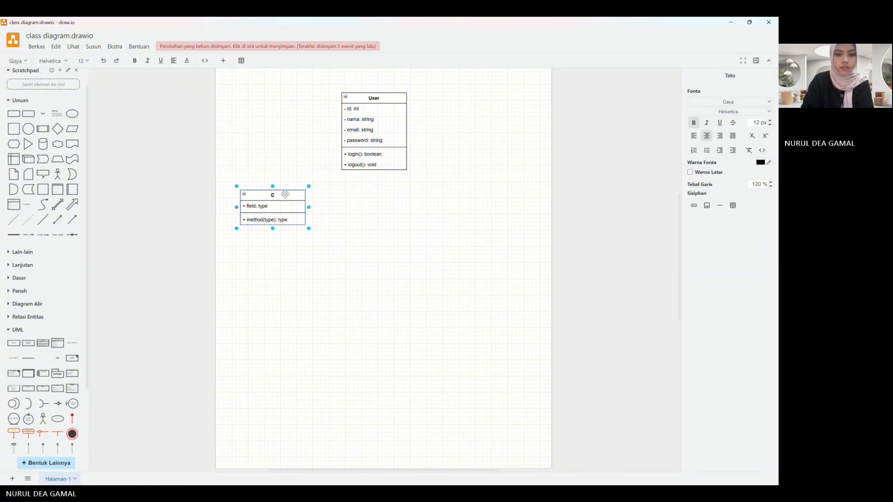
text(stomer)
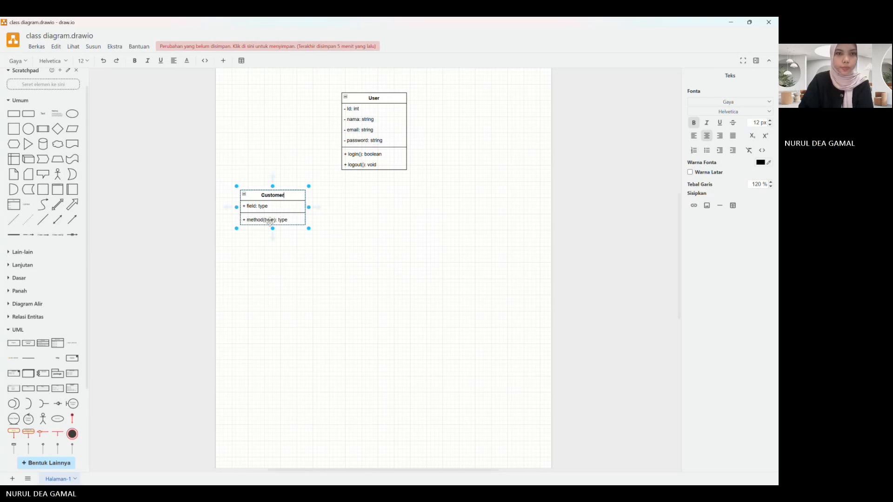
mouse_move(275, 235)
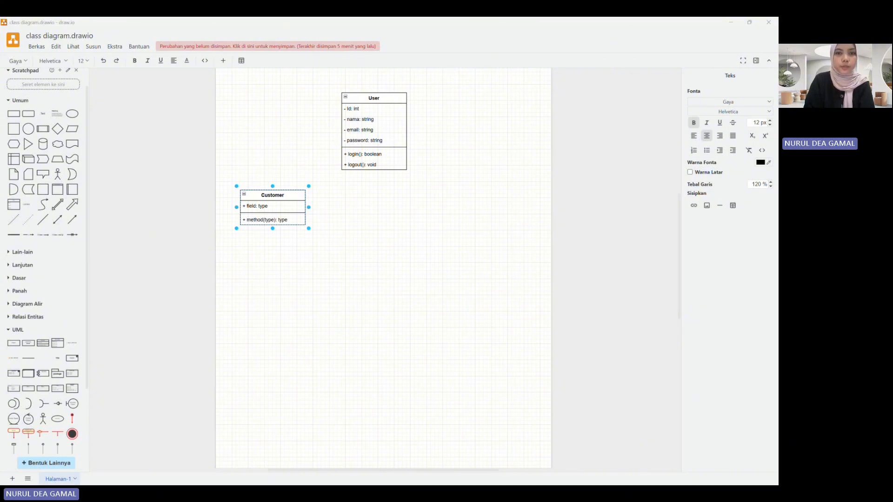
click(377, 371)
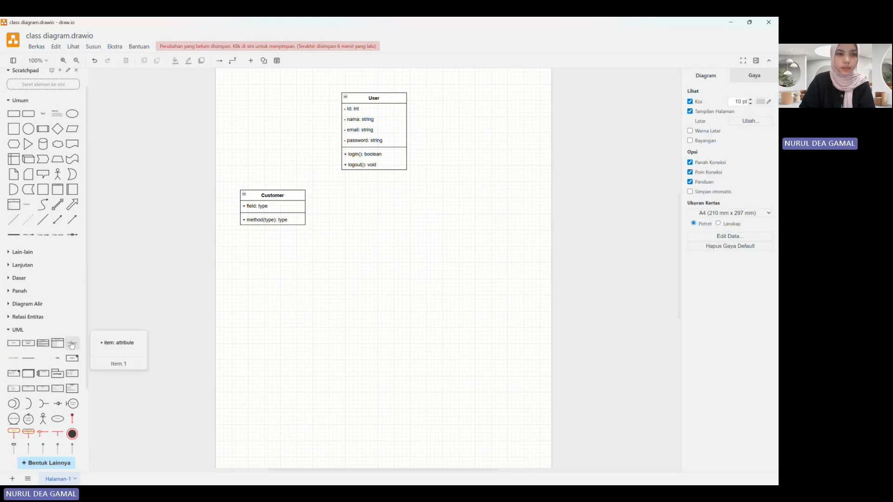
Step: Add one item row to the attribute section and three item rows to the method section of the Customer class
drag(71, 345, 242, 210)
mouse_move(72, 347)
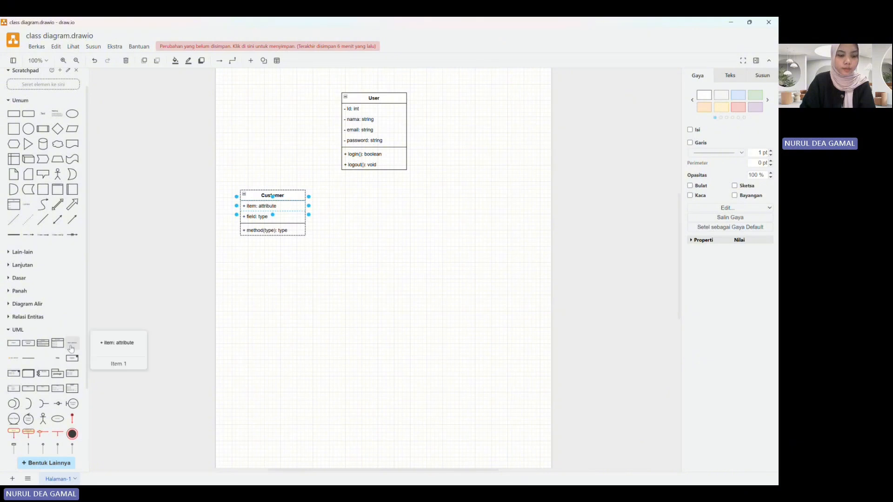
drag(72, 347, 274, 242)
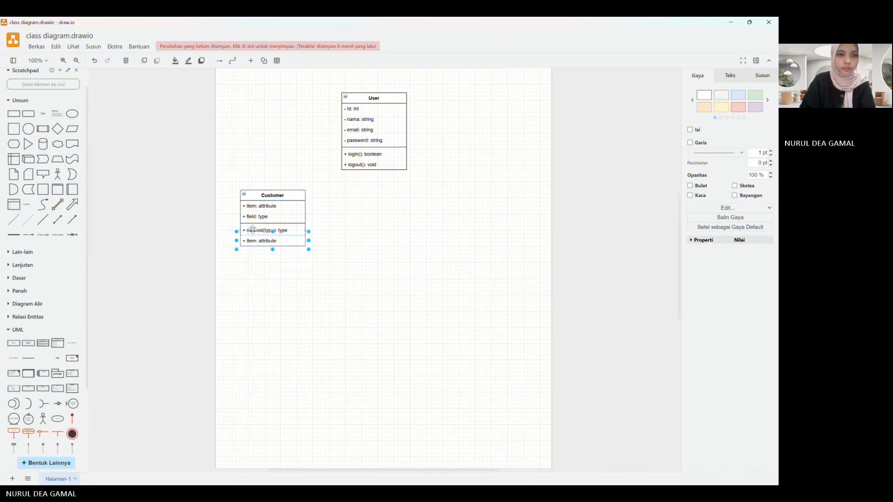
click(68, 346)
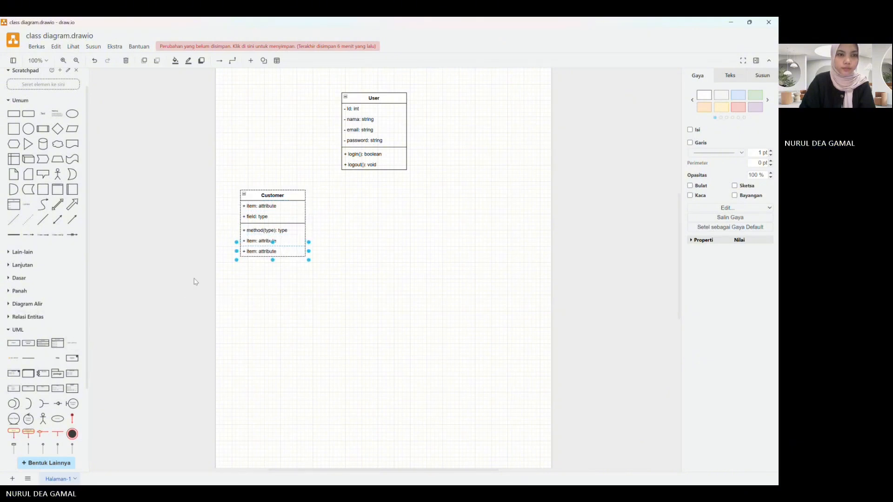
drag(65, 344, 275, 212)
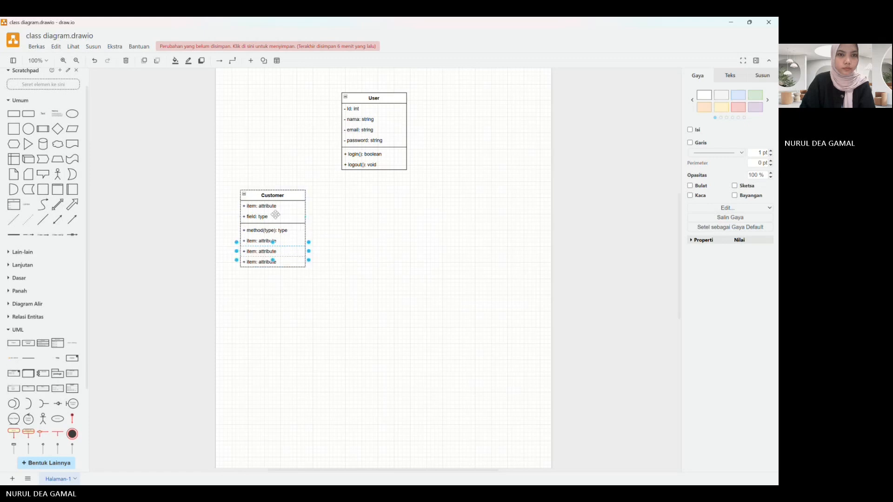
Step: Set the first attribute of the Customer class to "- saldo: double"
double_click(274, 206)
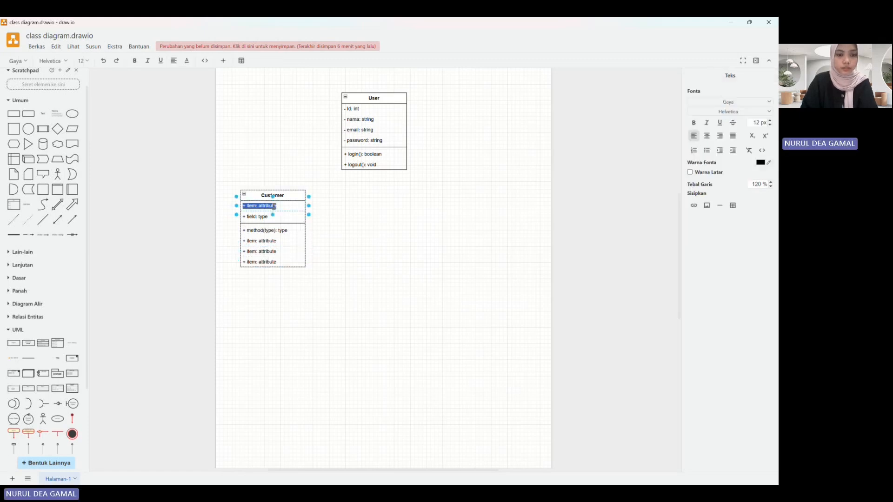
text(- said)
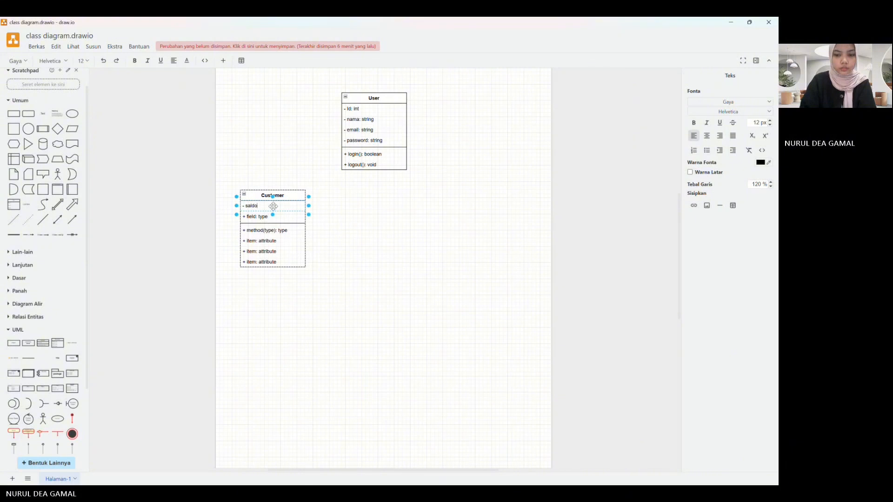
text(: double)
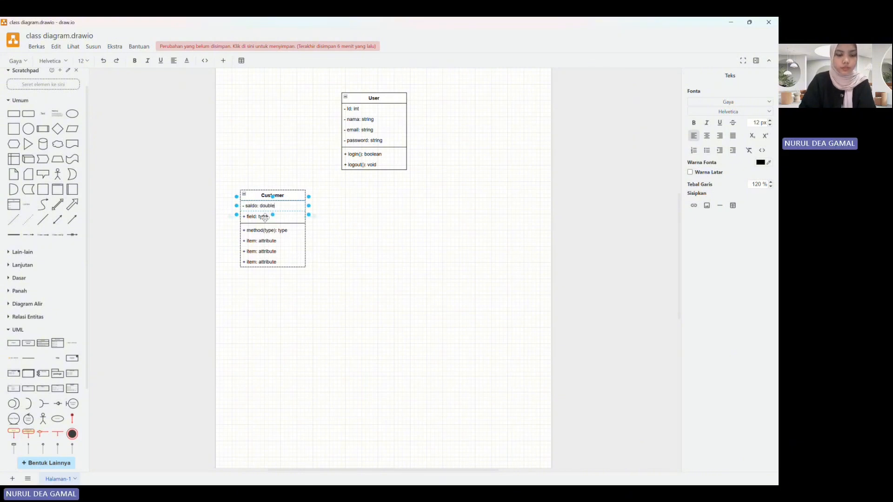
Step: Set the second attribute of the Customer class to "- alamat: string"
click(266, 217)
double_click(266, 216)
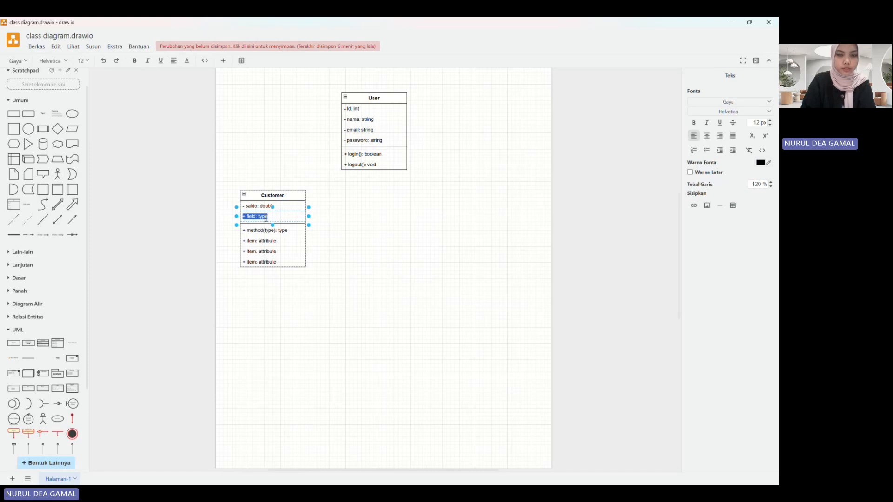
text(- alama)
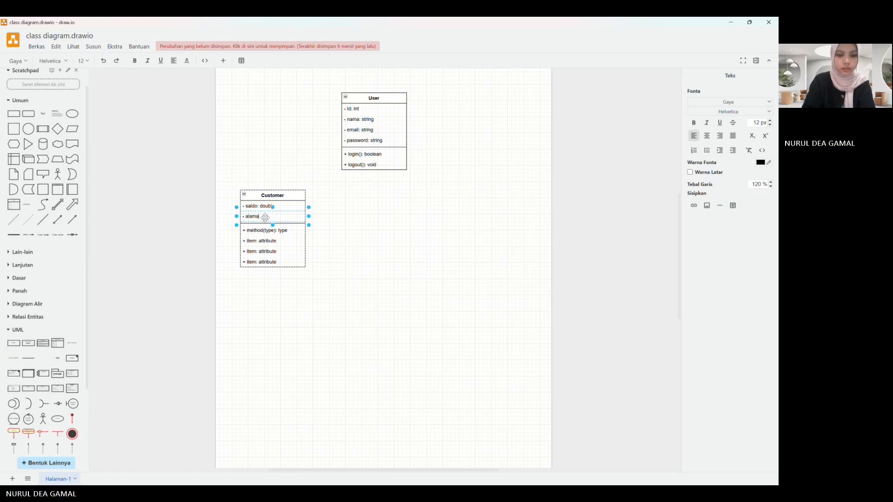
text(t: strin)
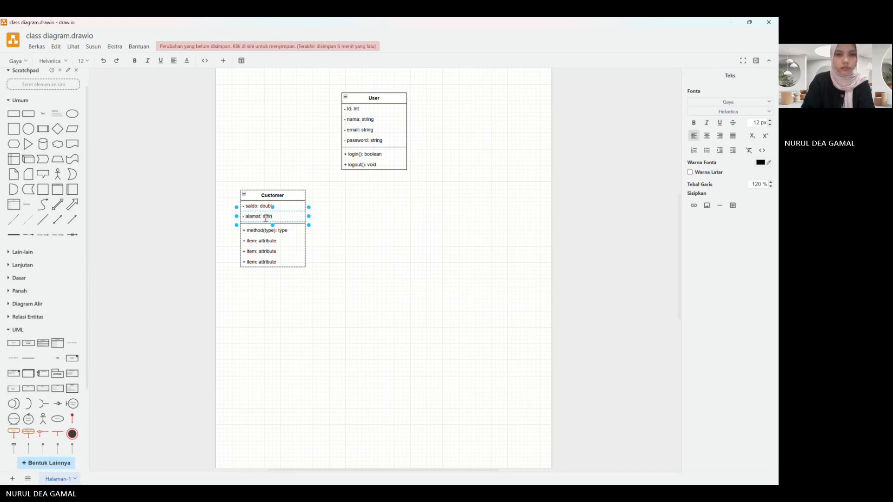
text(g)
Step: Set the first method of the Customer class to "+ pilihrestoran(): void"
click(268, 232)
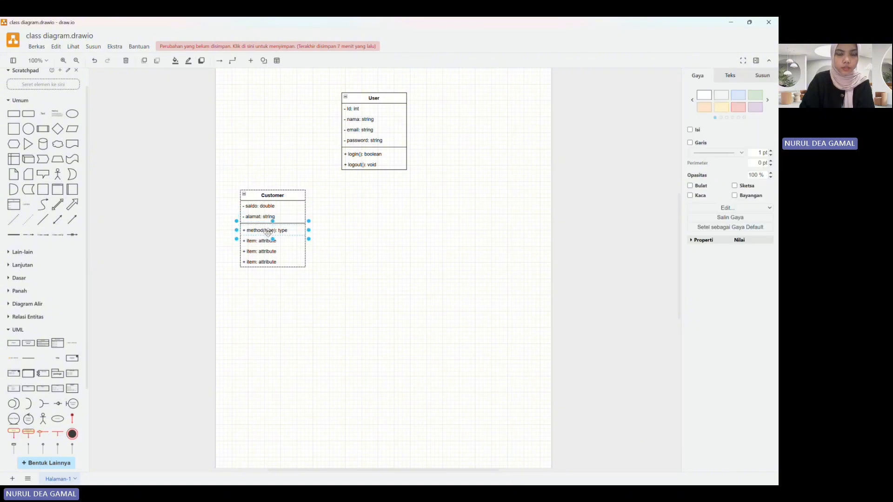
double_click(269, 232)
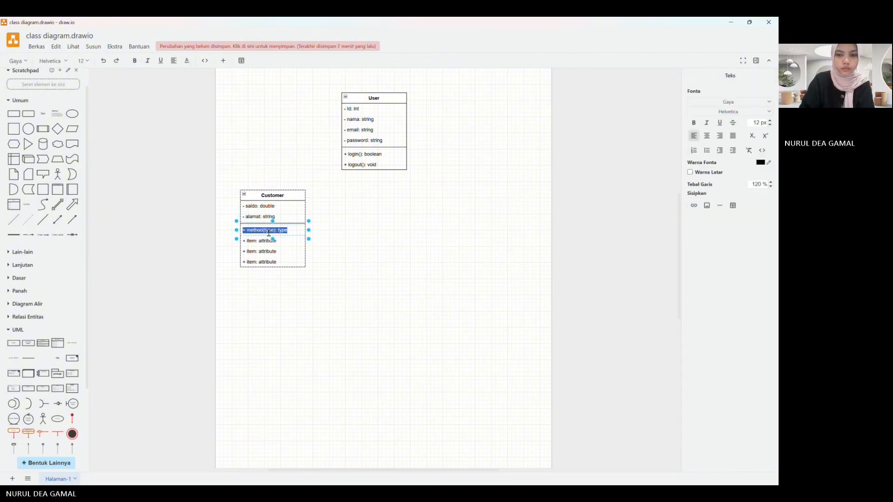
text(+ pili)
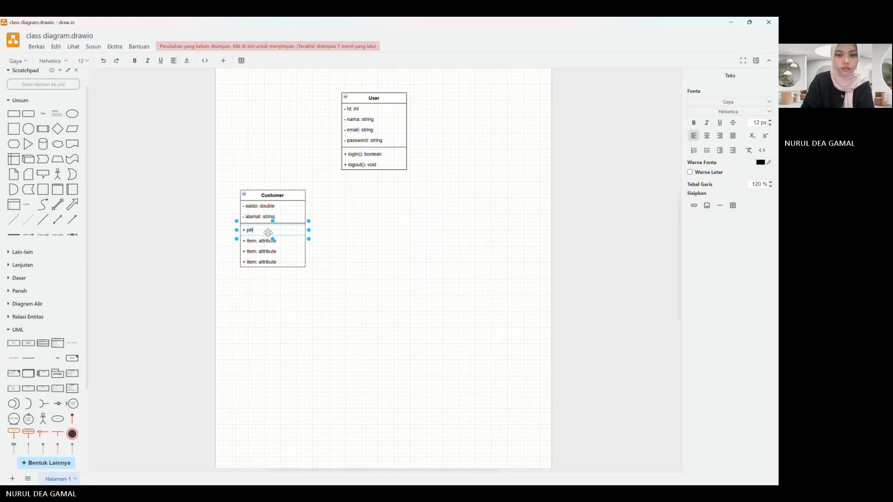
text(h r)
key(BackSpace)
key(BackSpace)
text(r)
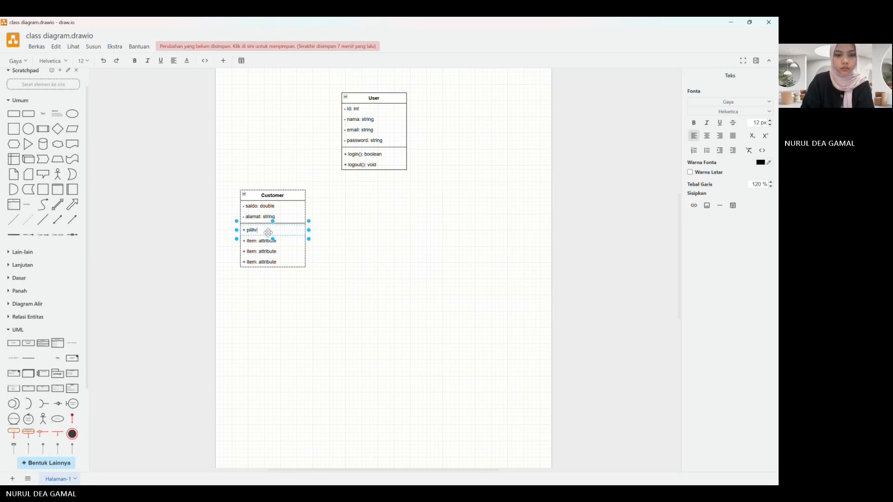
text(estor)
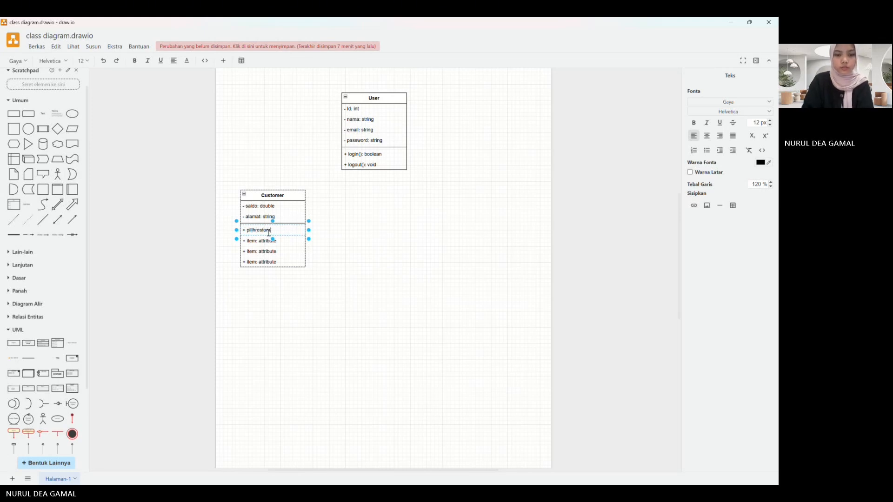
text(an)
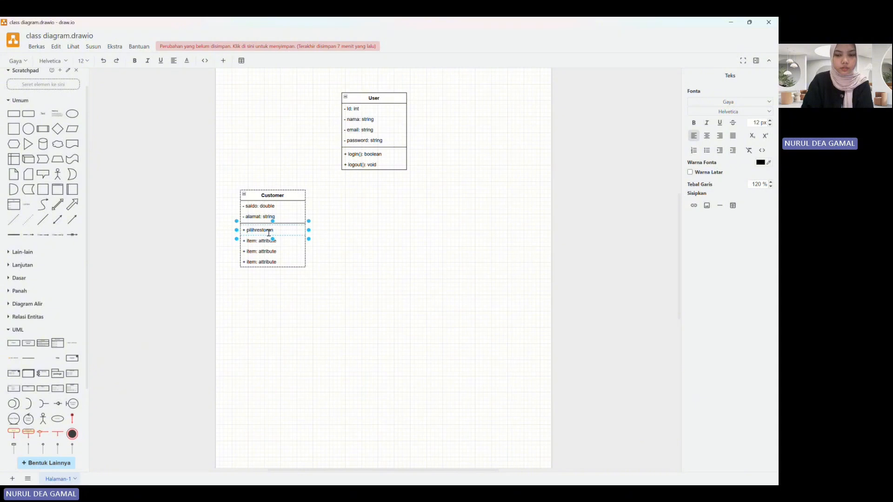
text((): v)
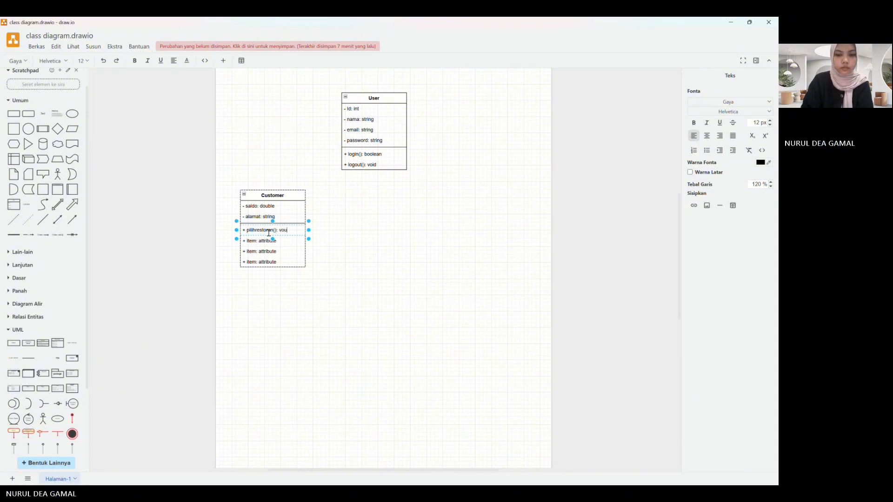
text(oid)
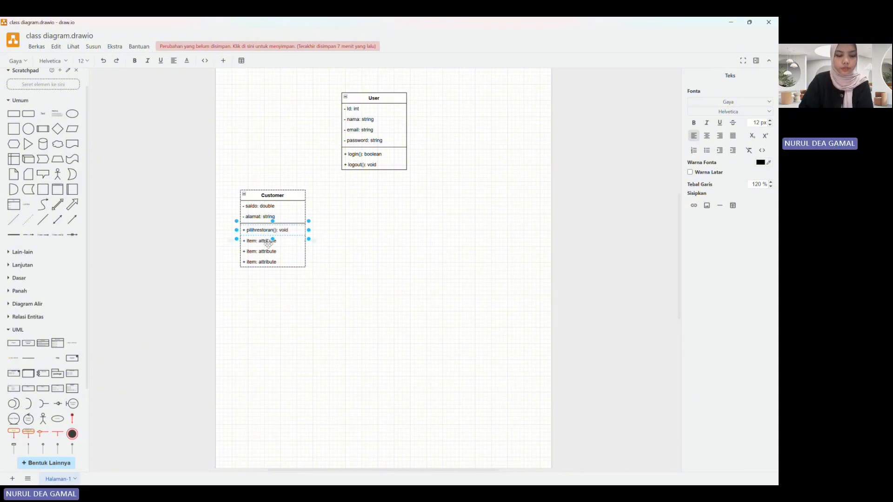
Step: Set the second method of the Customer class to "+ buatorder(): order"
click(268, 241)
double_click(268, 242)
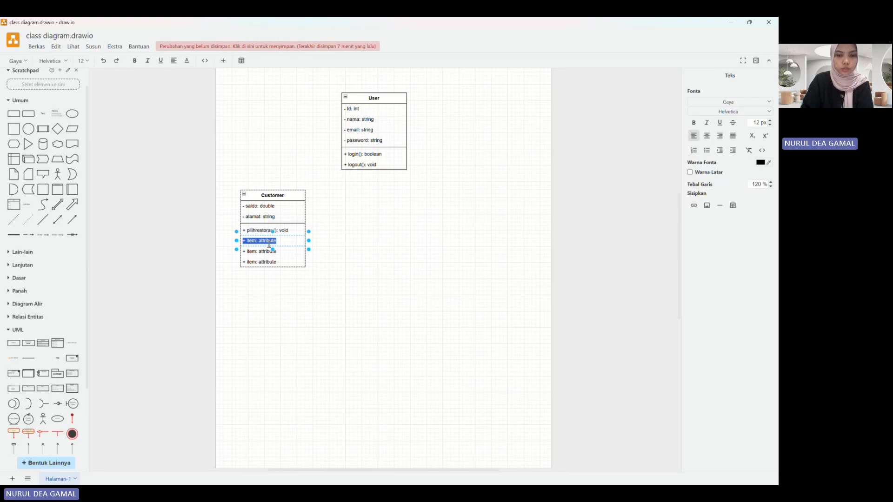
text(+)
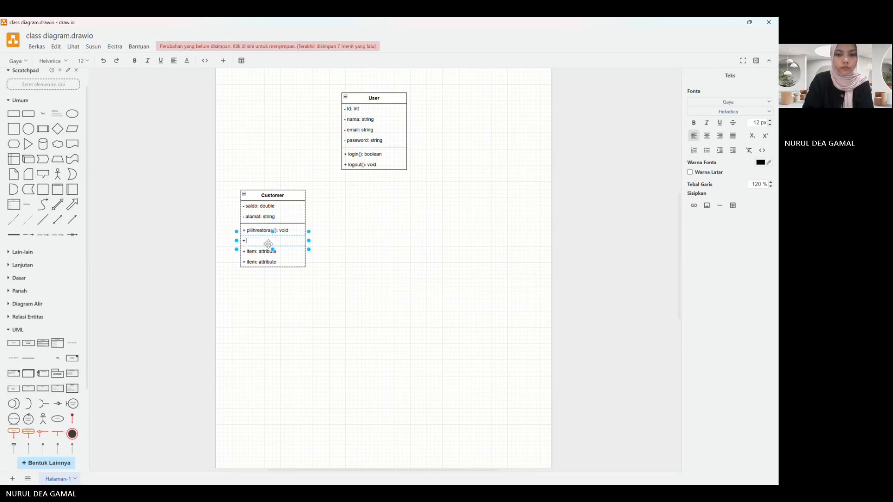
text( buatorder)
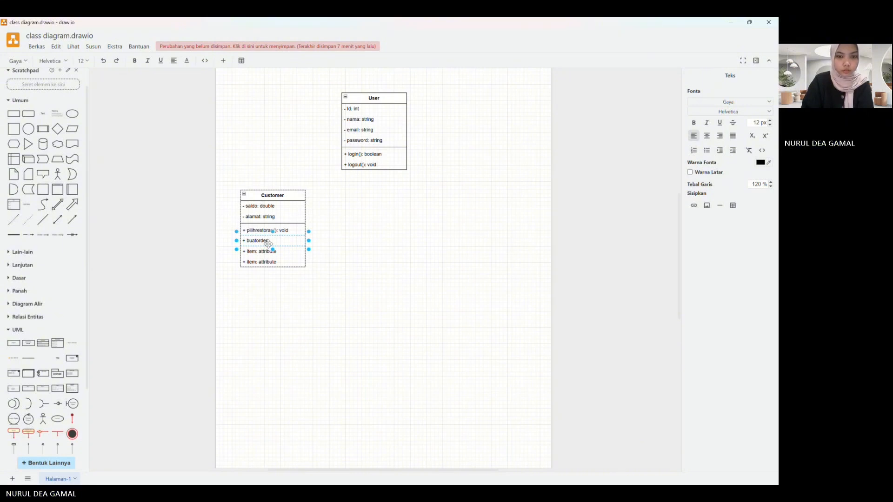
text((): )
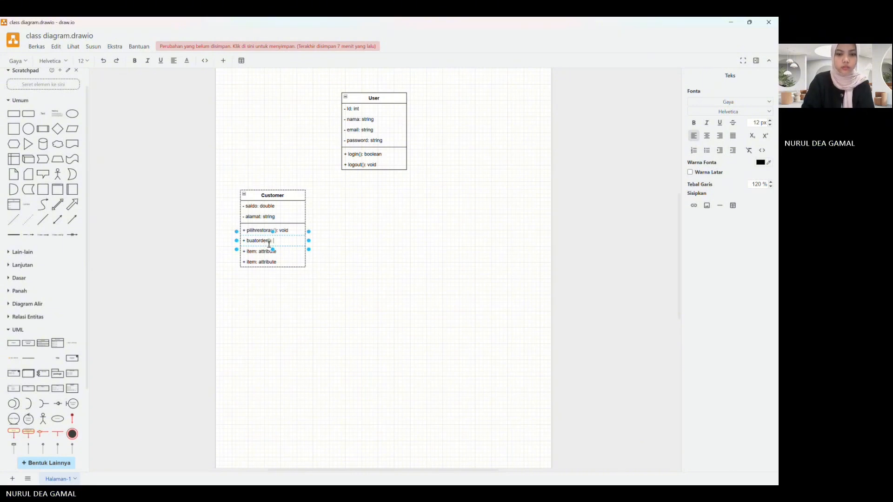
text(order)
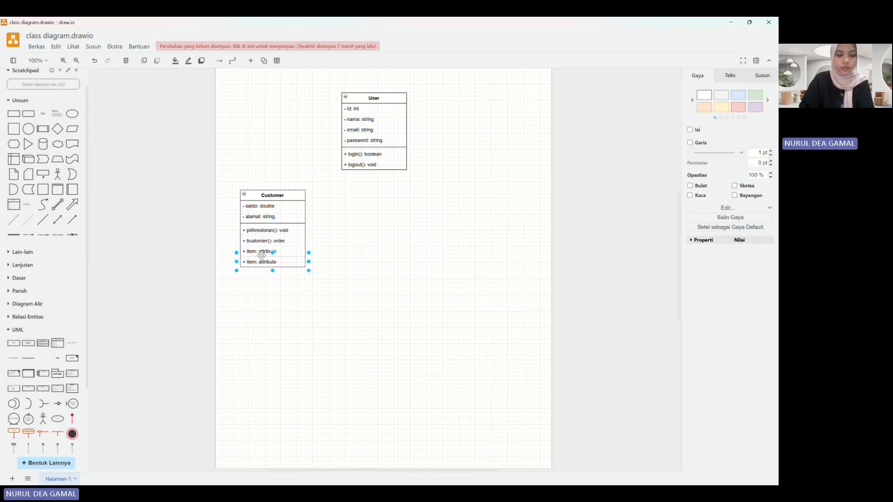
Step: Set the third method of the Customer class to "+ bayarorder(): boolean"
double_click(261, 258)
click(260, 251)
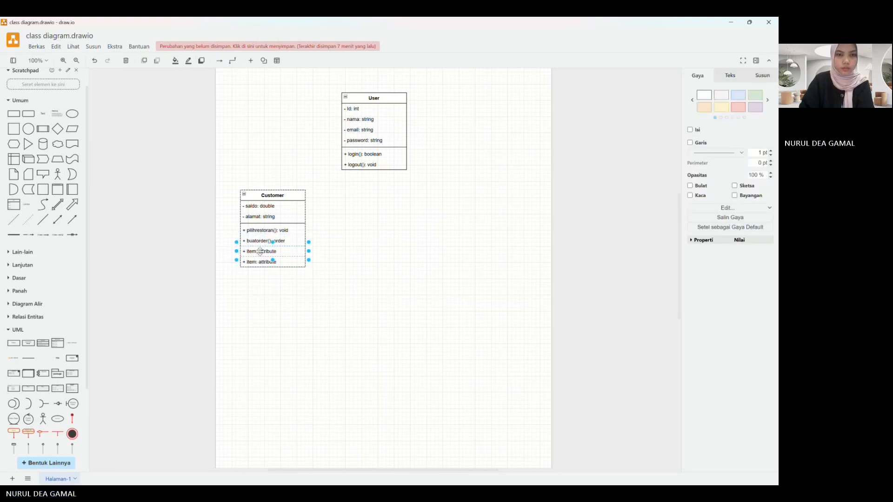
double_click(261, 251)
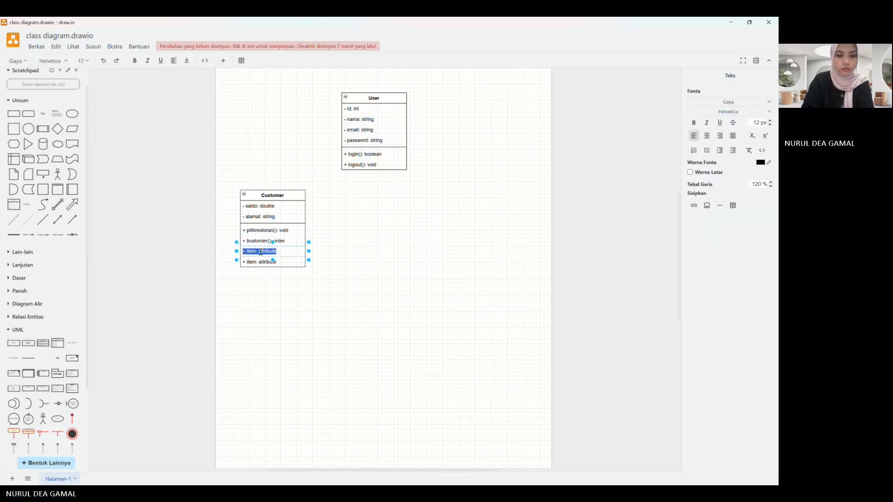
text(+ bayarorder)
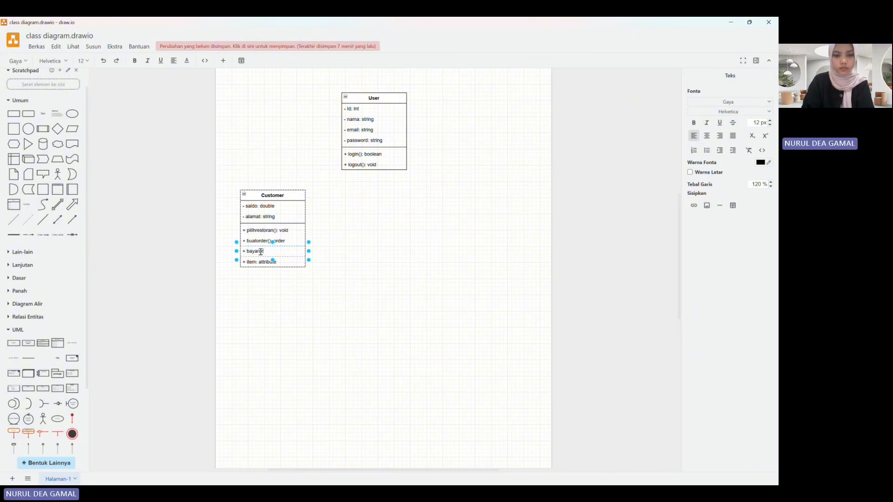
text(())
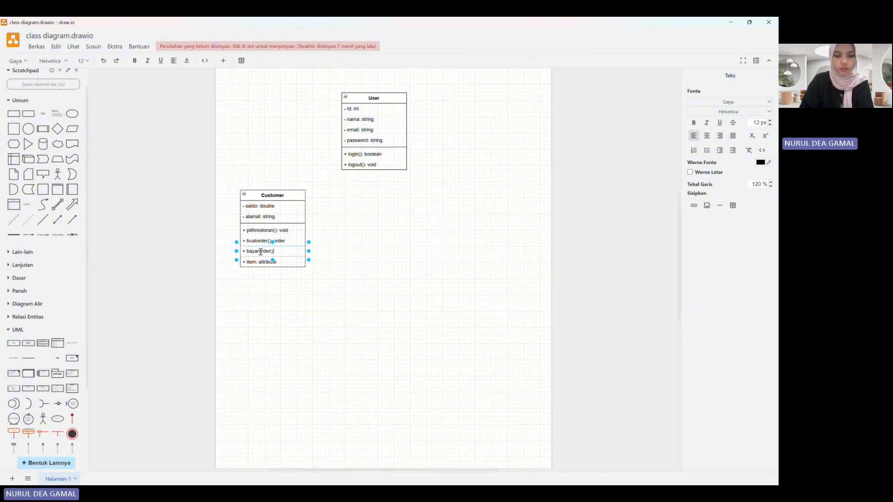
text(:)
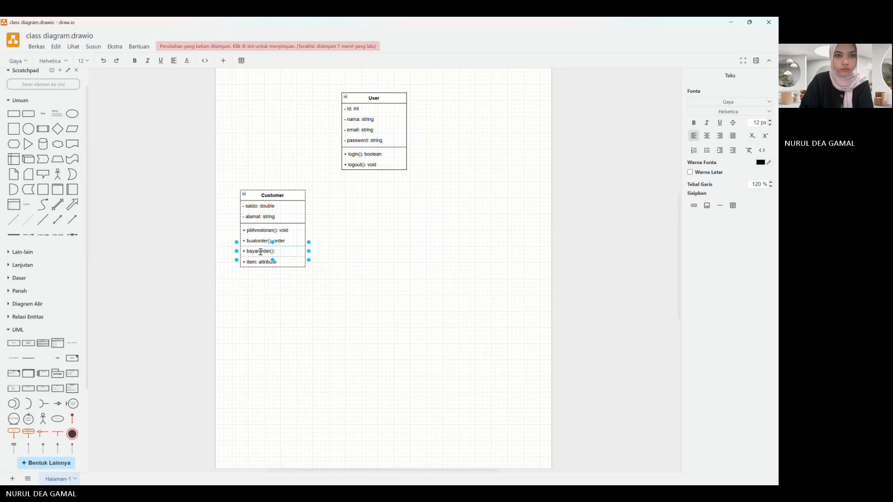
text( boolea)
text(n)
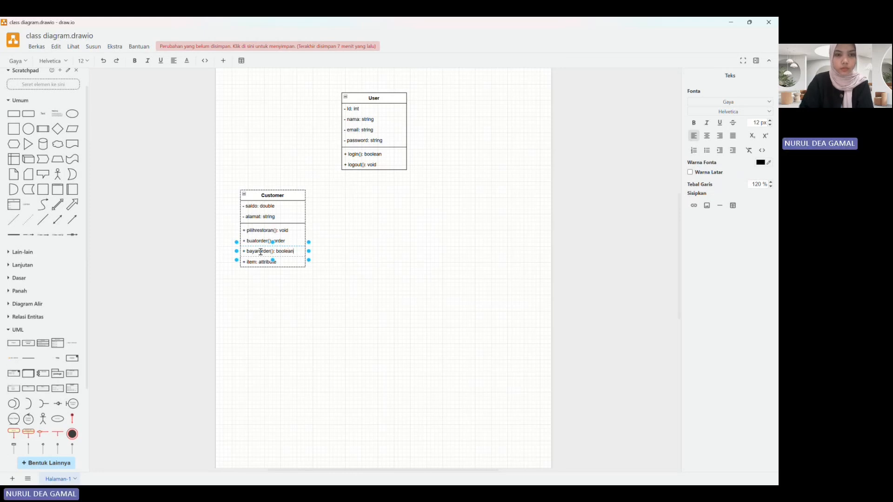
Step: Set the fourth method of the Customer class to "+ topupsaldo():void"
double_click(260, 263)
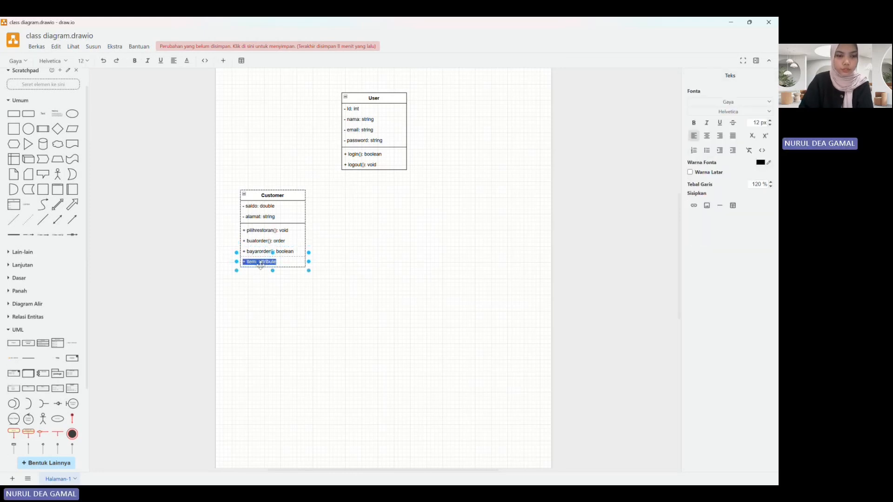
text(+ top)
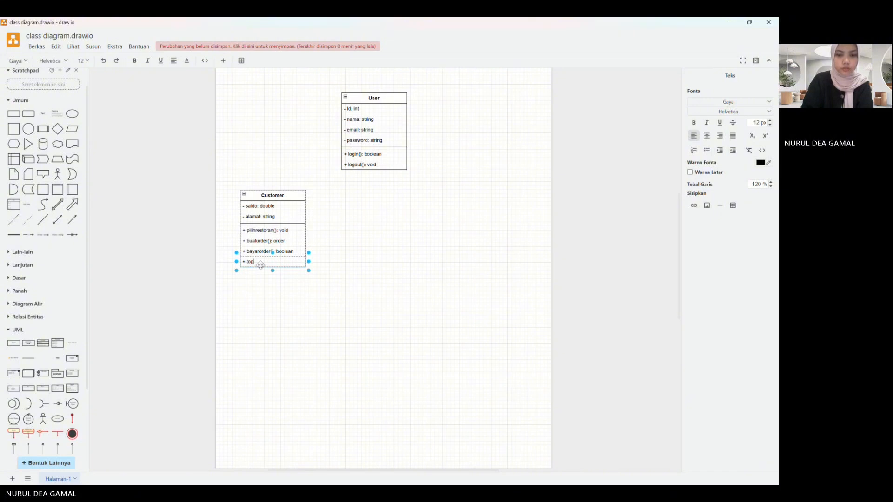
text(upsaldo)
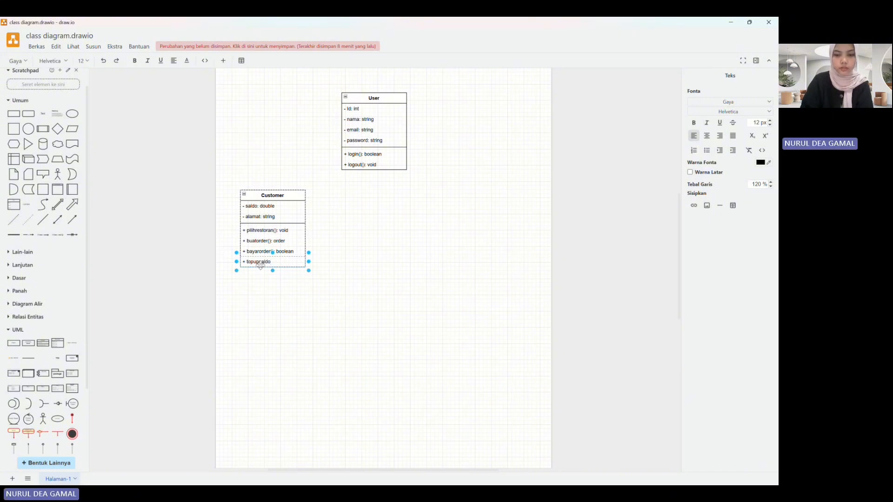
text(():void)
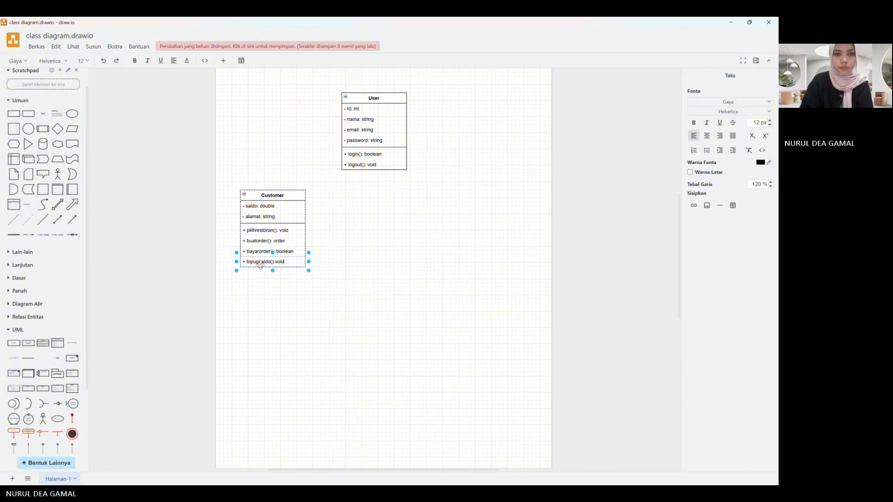
click(359, 245)
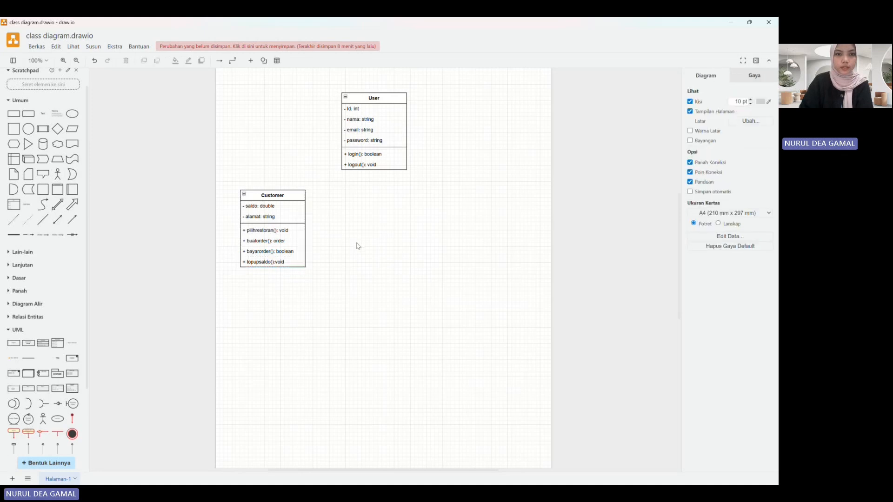
mouse_move(60, 347)
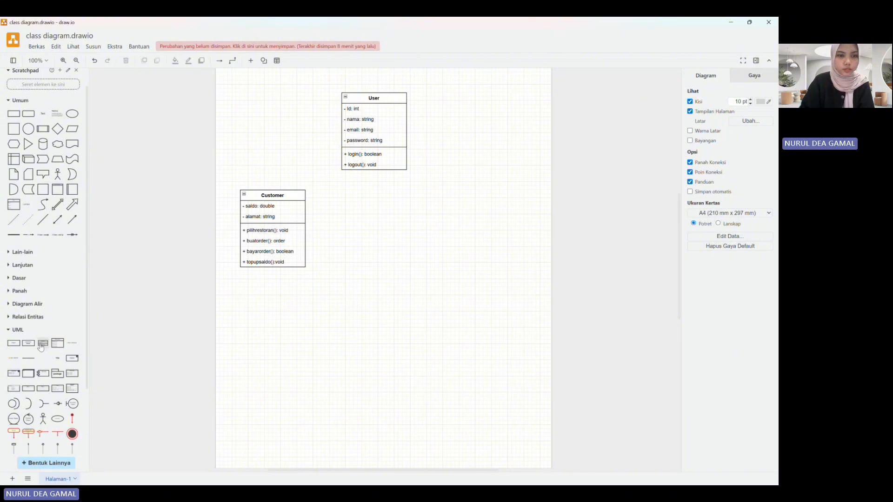
Step: Add a new class shape to the right of Customer, below User, and name it "Driver"
click(41, 348)
drag(396, 253, 392, 196)
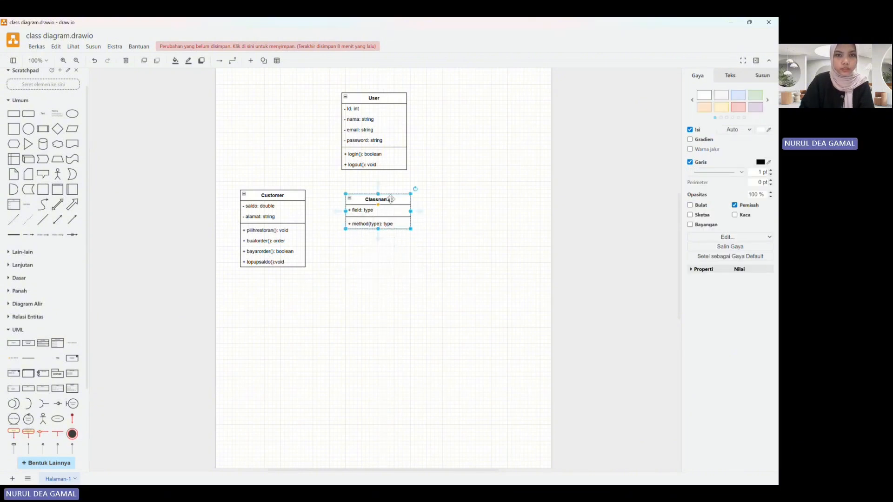
double_click(288, 195)
click(384, 200)
double_click(384, 200)
text(Driver)
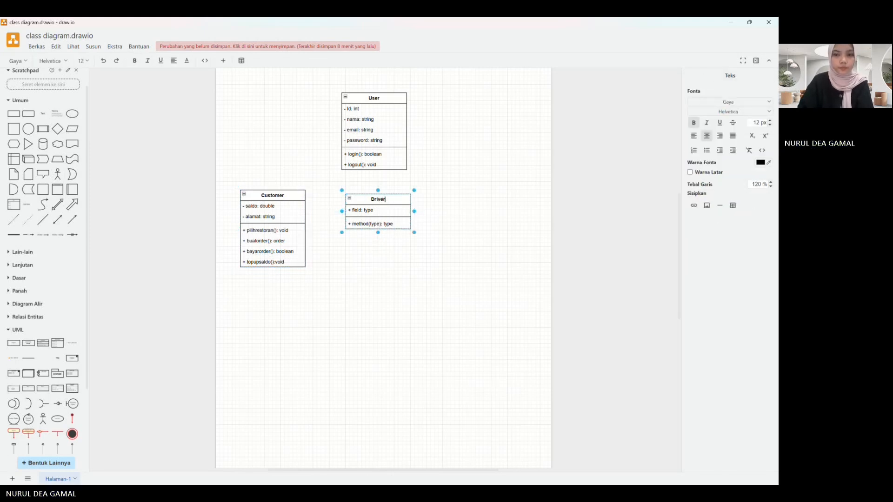
key(alt+Tab)
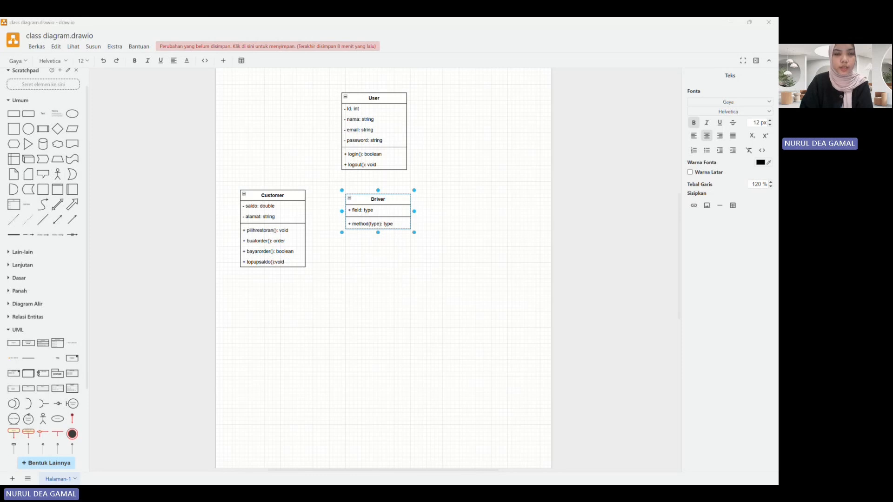
click(432, 367)
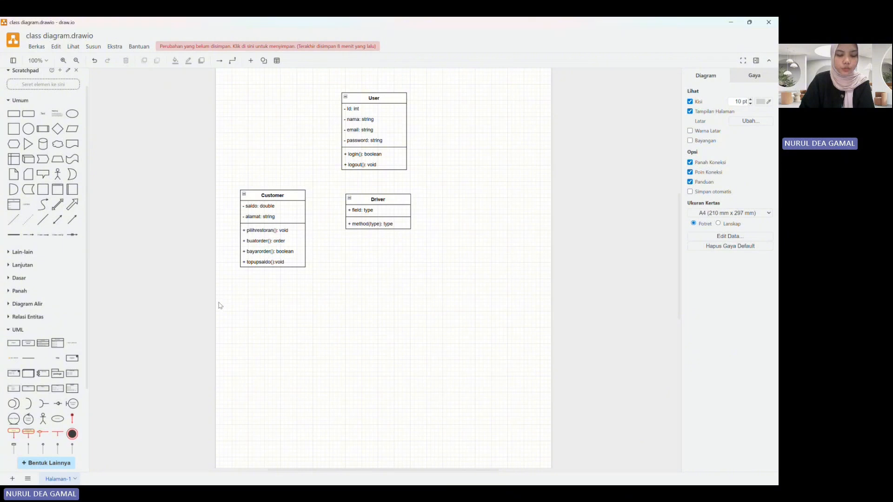
Step: Add an extra row to the Driver class's method section and set its attribute to "- status: string"
drag(74, 343, 372, 225)
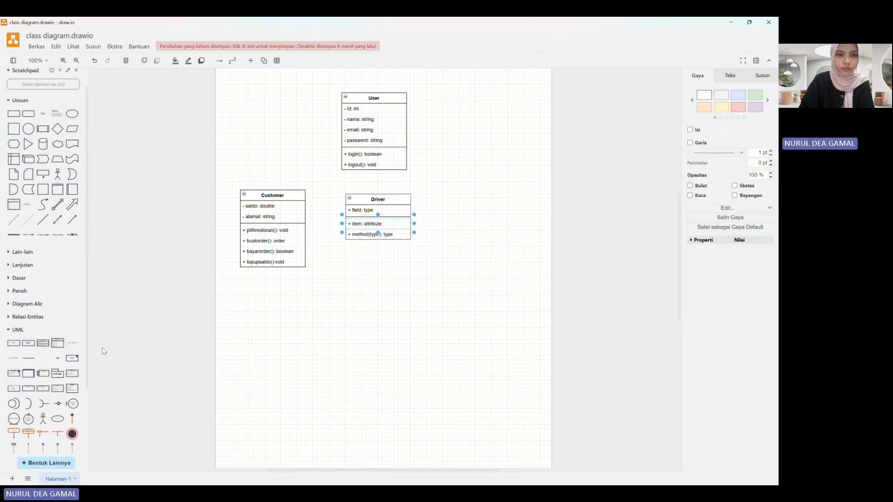
double_click(367, 210)
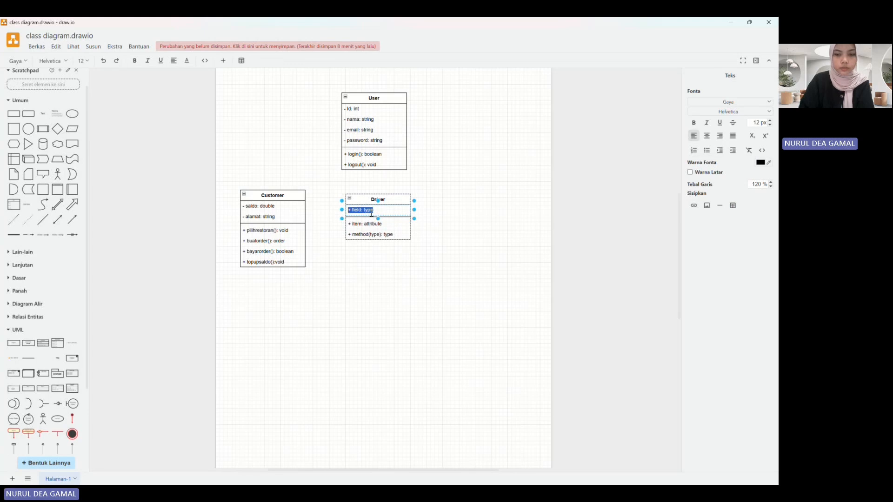
text(- status: strin)
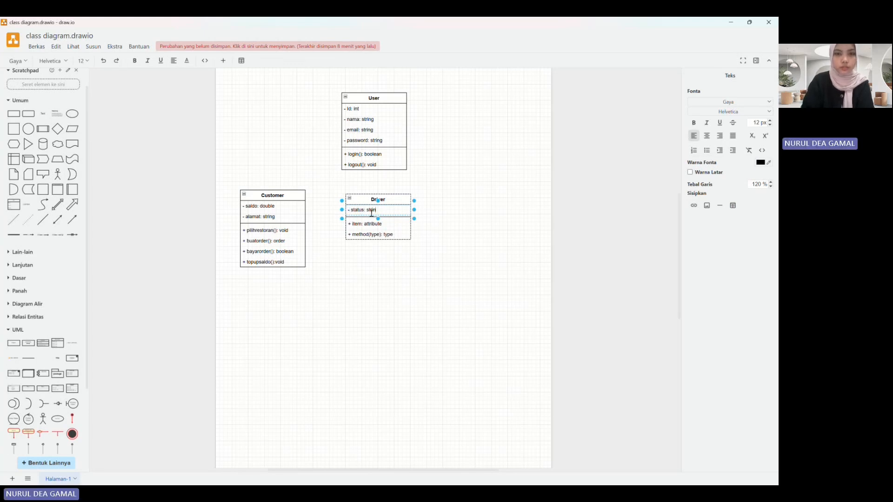
text(g)
Step: Set the first method row of the Driver class to "terimaorderan(): void"
double_click(370, 224)
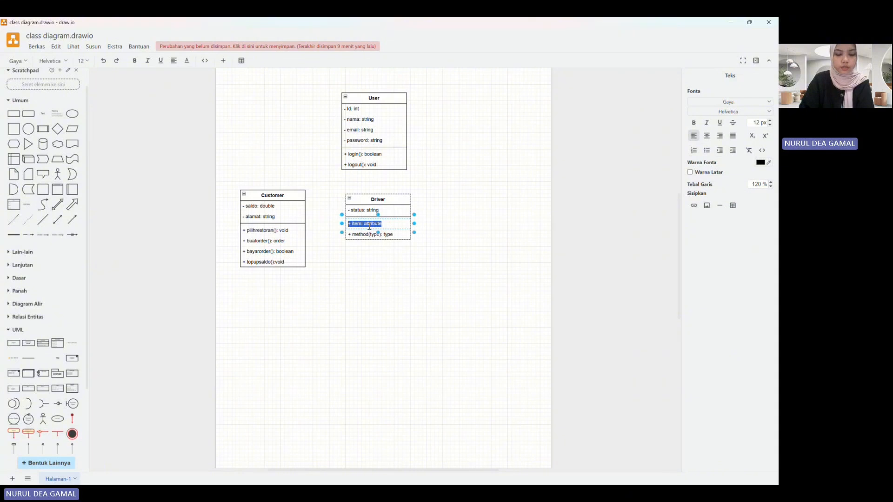
text(t)
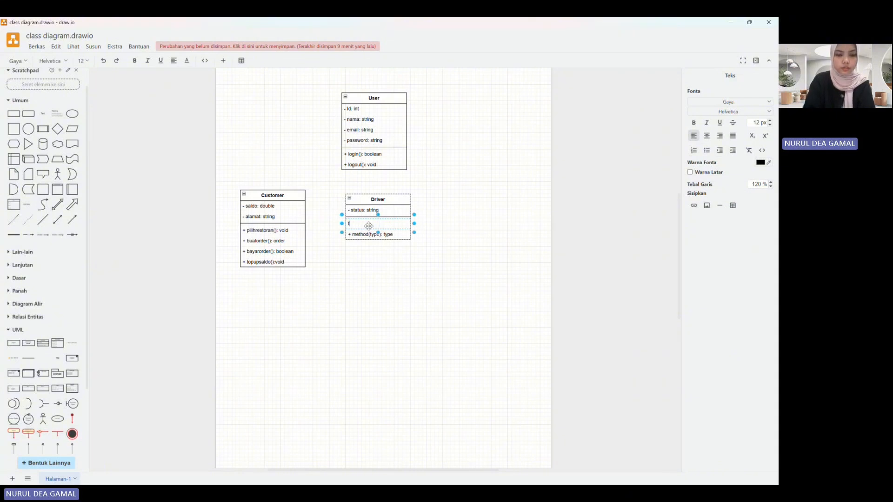
text(erimaord)
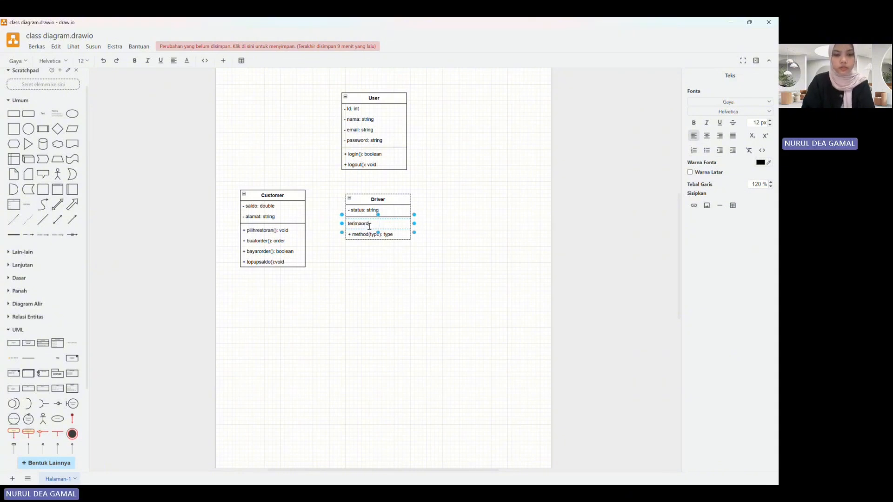
text(eran())
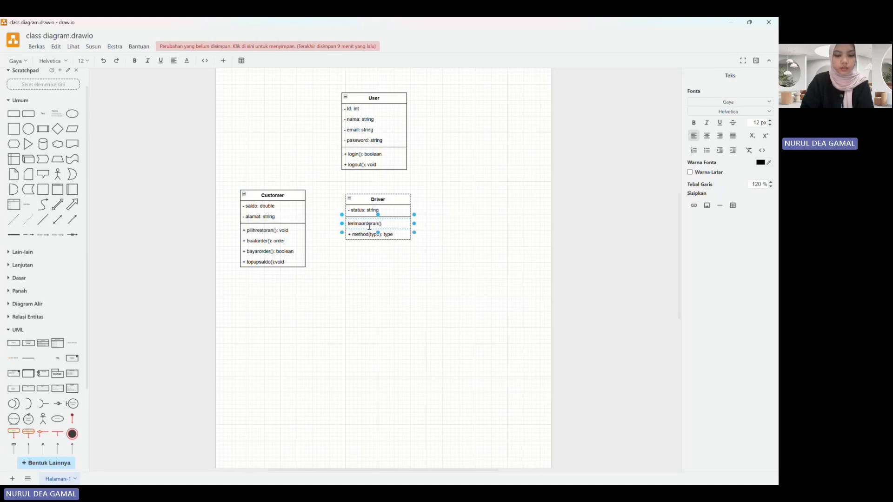
text(: void)
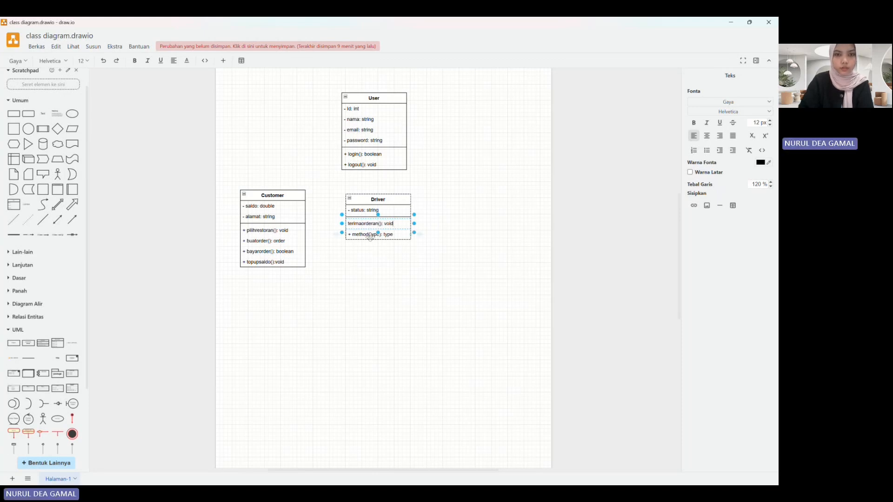
Step: Insert the public visibility marker "+" before the Driver class's terimaorderan() method
click(370, 236)
double_click(370, 236)
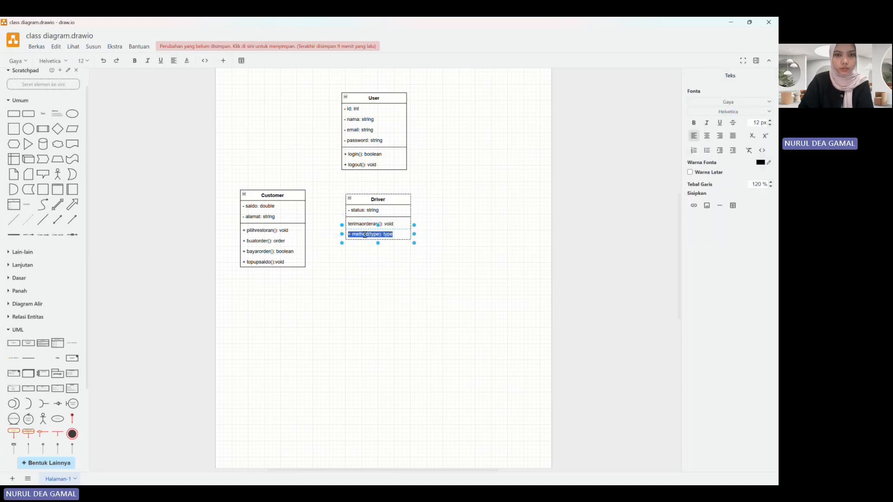
click(352, 224)
double_click(352, 224)
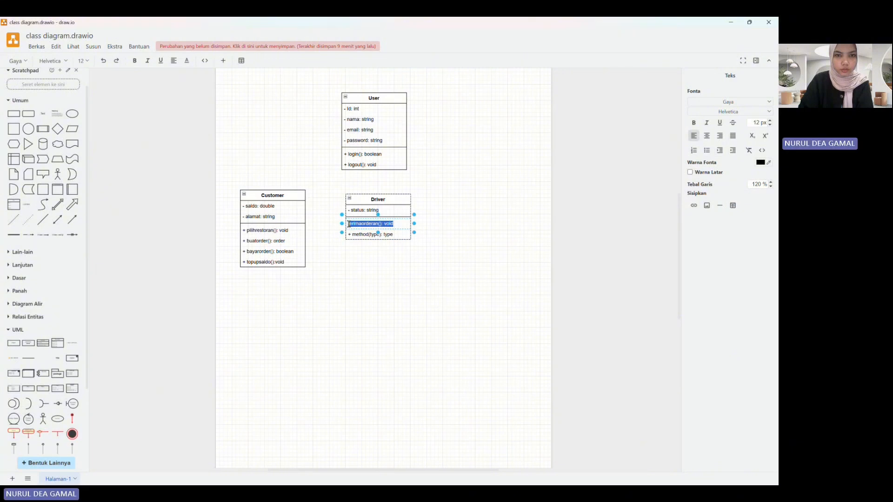
click(349, 224)
text(+)
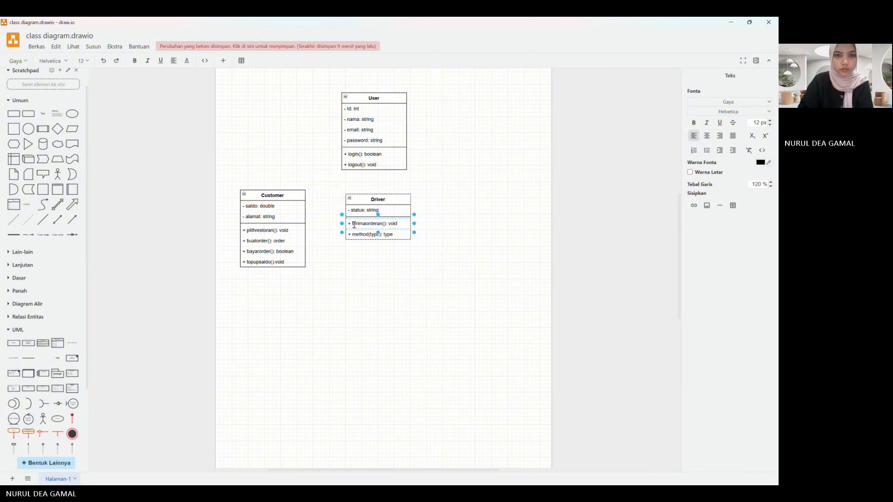
Step: Set the second method of the Driver class to "+ antarpesanan(): void"
click(368, 235)
double_click(367, 235)
text(+)
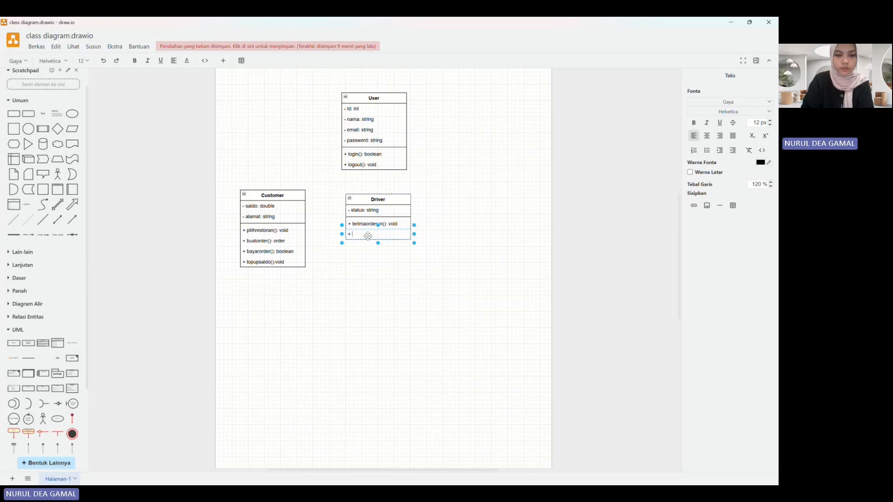
text( antarpes)
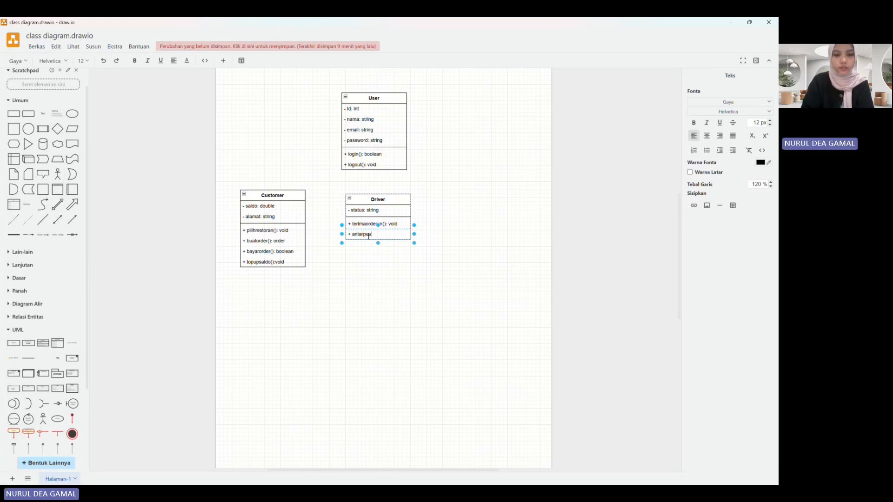
text(anan())
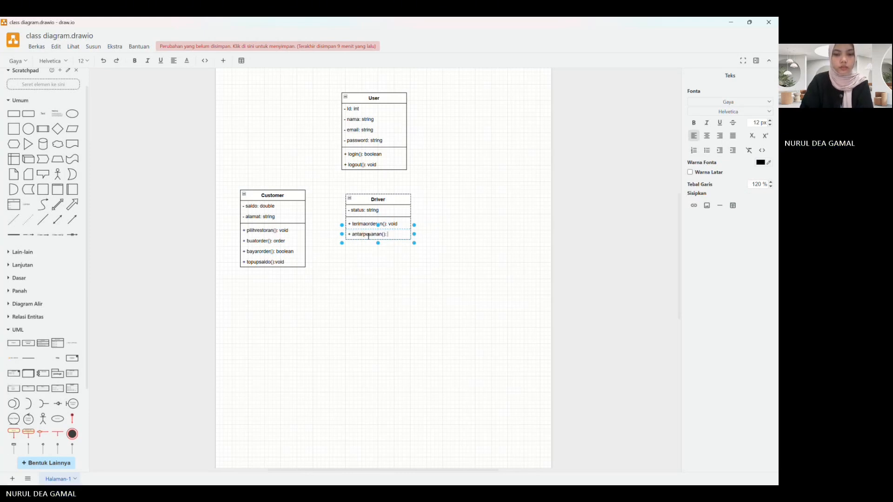
text(: void)
click(400, 267)
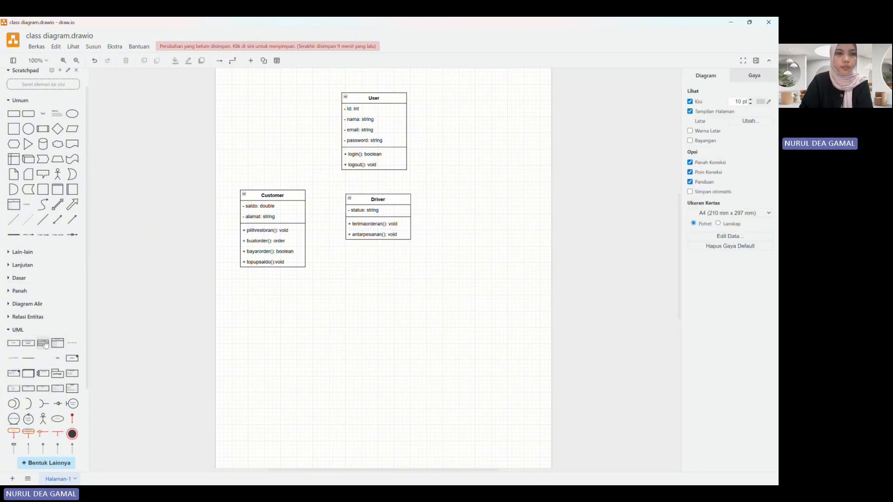
Step: Add another class shape to the right of Driver and name it "Restoran"
click(44, 344)
drag(382, 261, 507, 202)
key(ctrl+z)
click(461, 267)
click(403, 256)
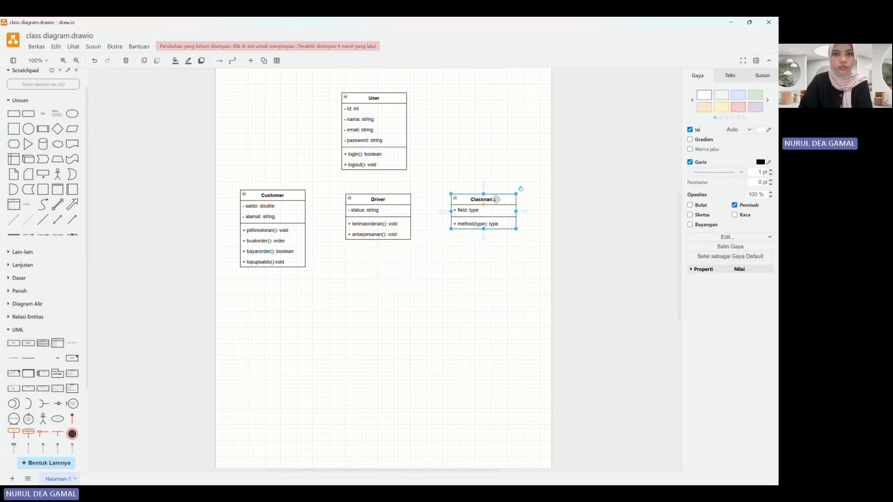
double_click(496, 200)
text(Res)
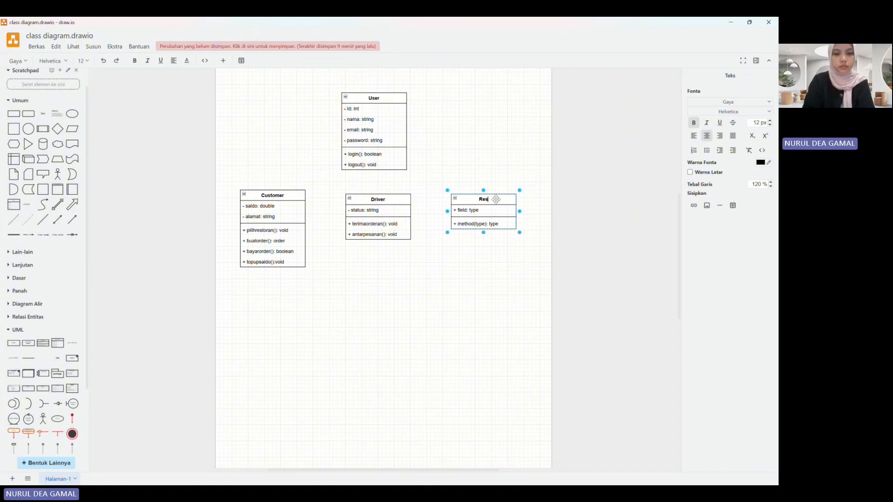
text(toran)
click(489, 271)
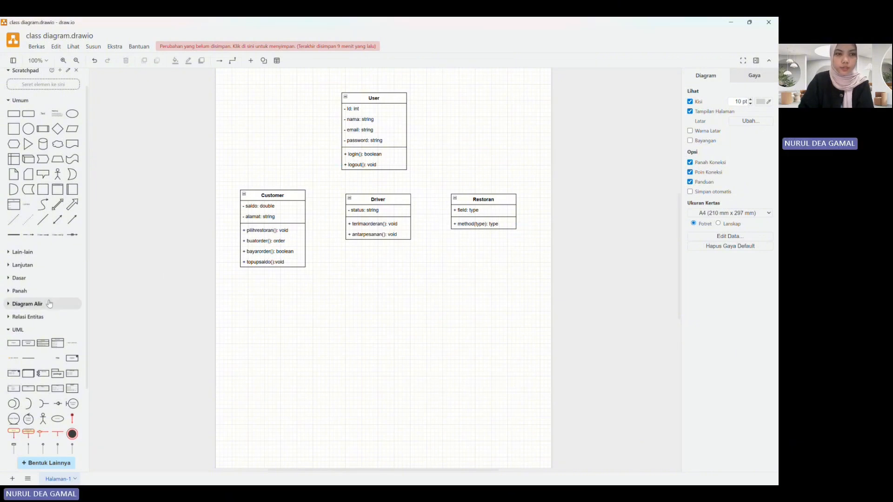
Step: Add two extra rows to the Restoran class's attribute section and two to its method section
drag(72, 343, 484, 208)
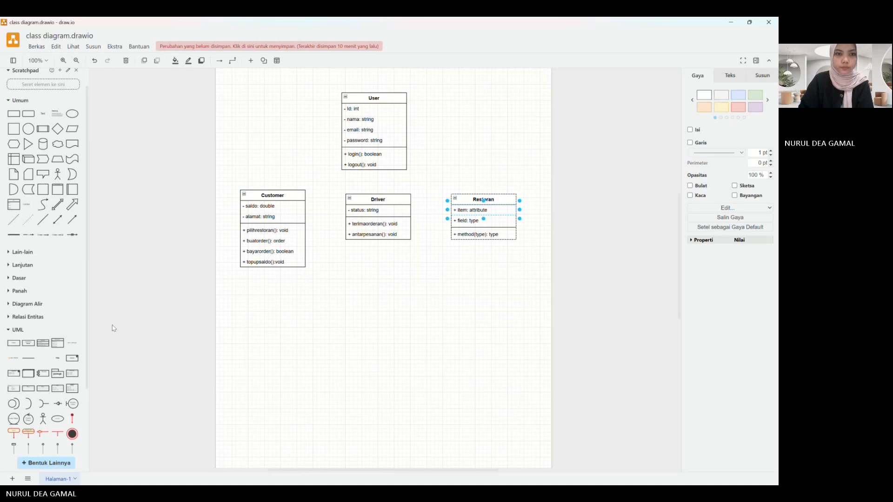
drag(72, 343, 463, 221)
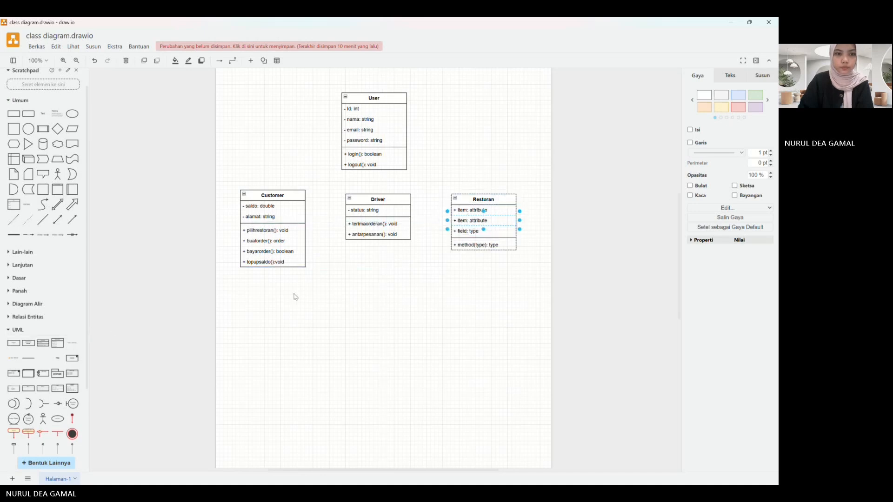
drag(72, 343, 469, 247)
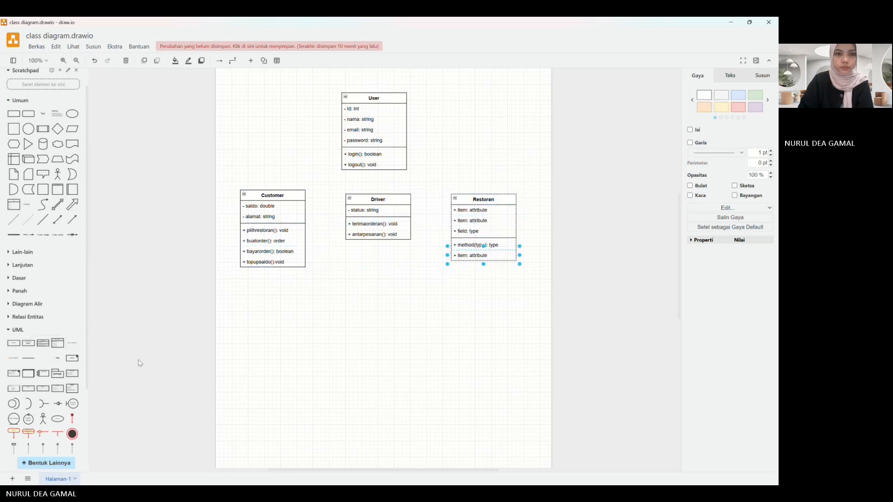
drag(72, 343, 468, 251)
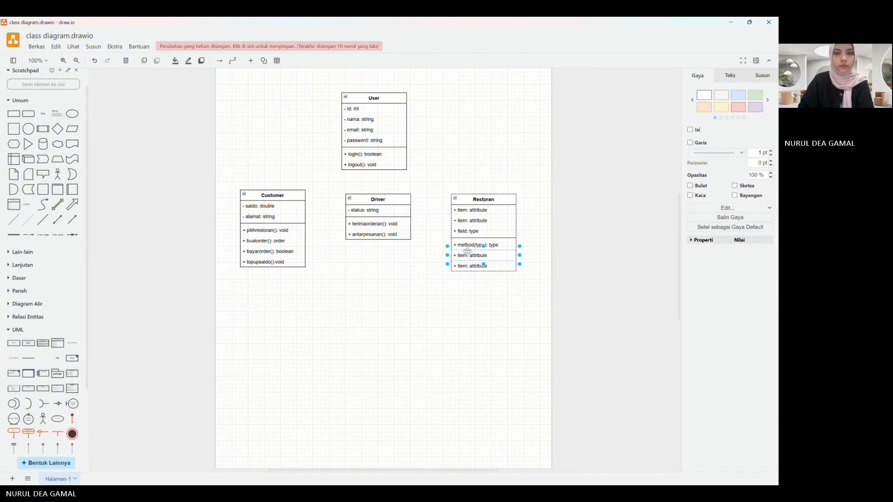
Step: Set the first attribute of the Restoran class to "- idrestoran: int"
double_click(483, 210)
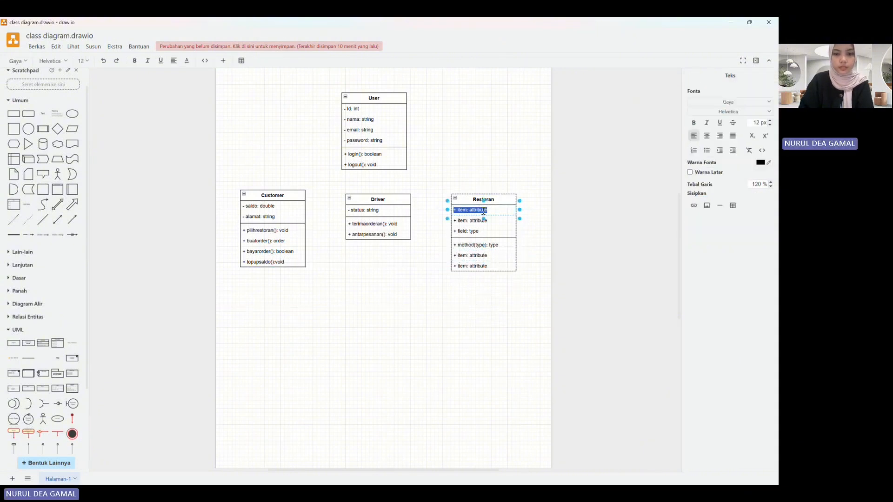
text(-)
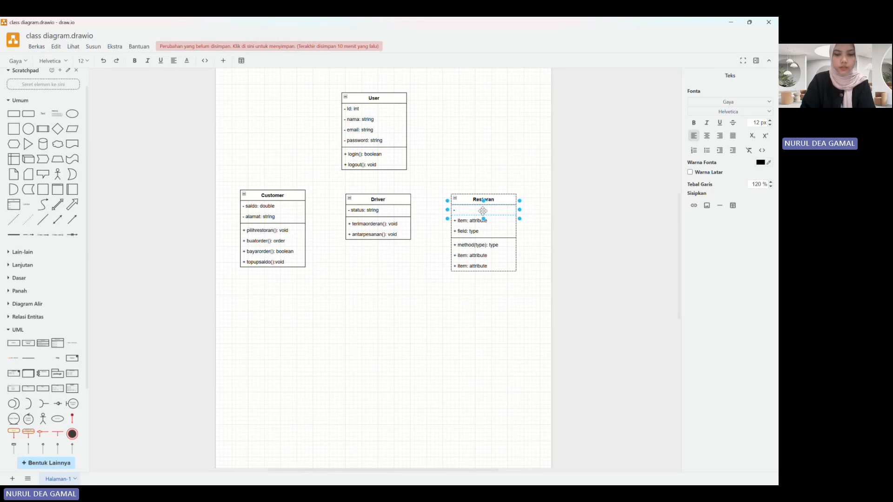
text( idr)
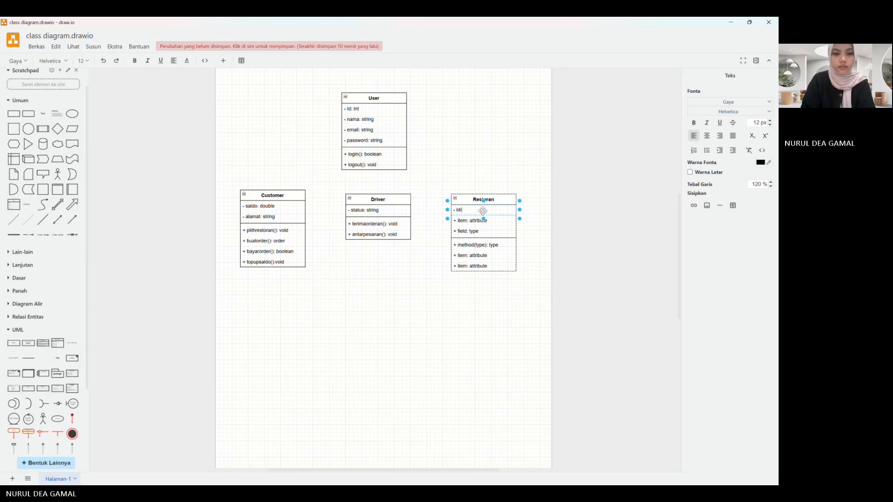
text(estor)
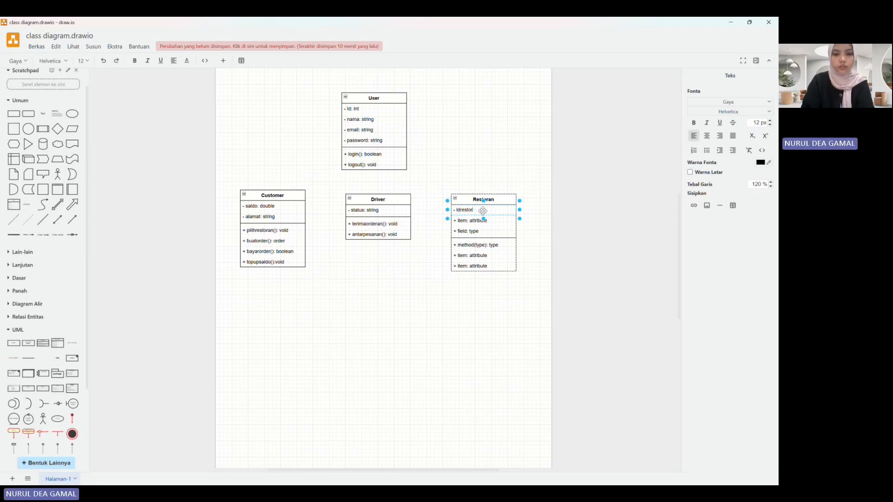
text(an: int)
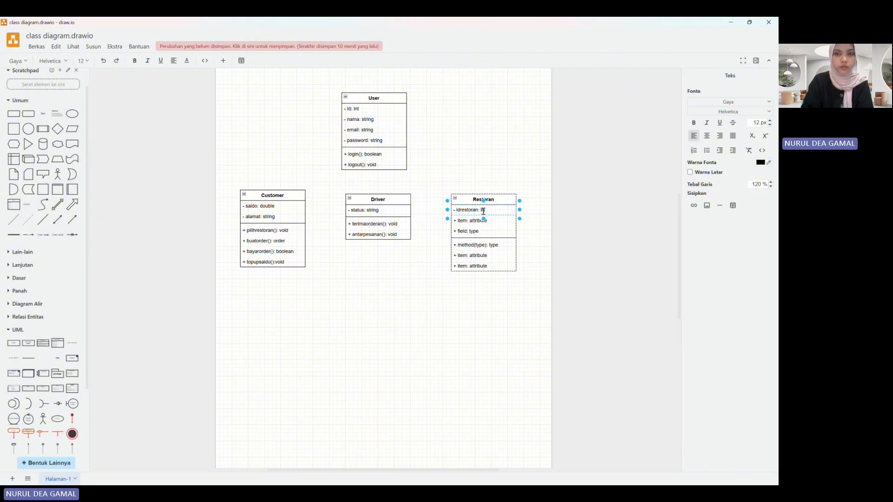
Step: Set the second attribute of the Restoran class to "- namarestoran: string"
click(475, 221)
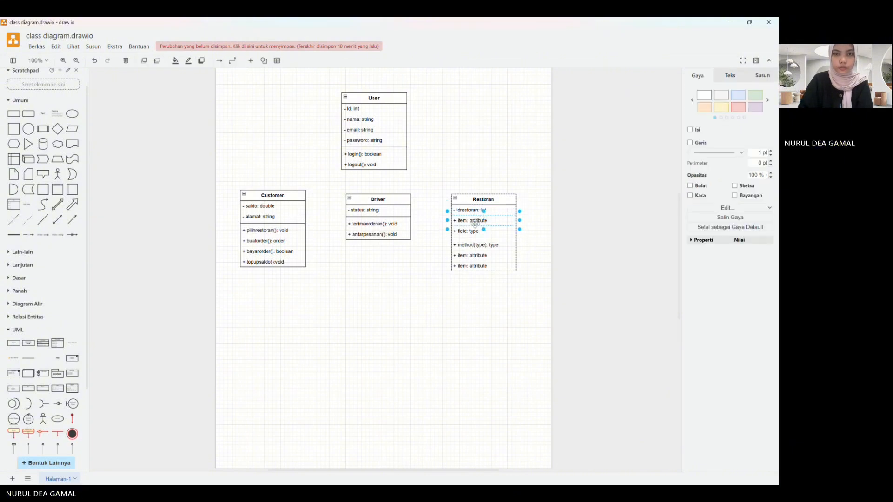
double_click(475, 222)
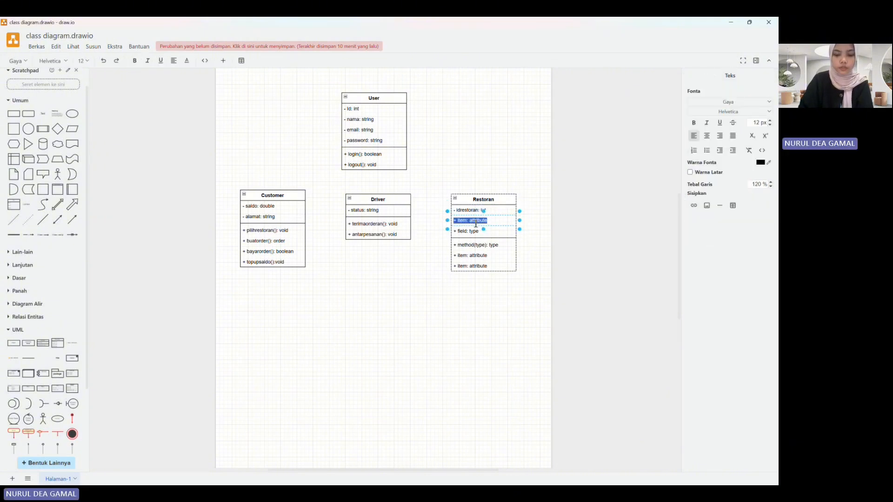
text(- nama)
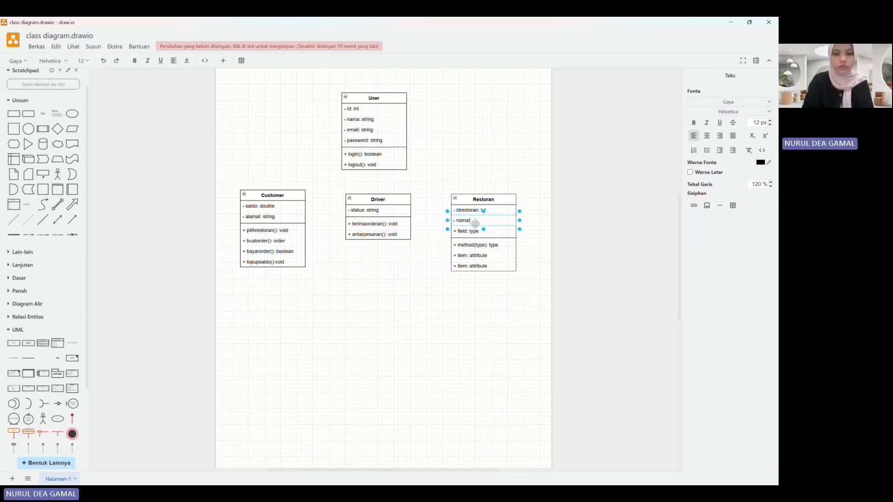
text(restoran)
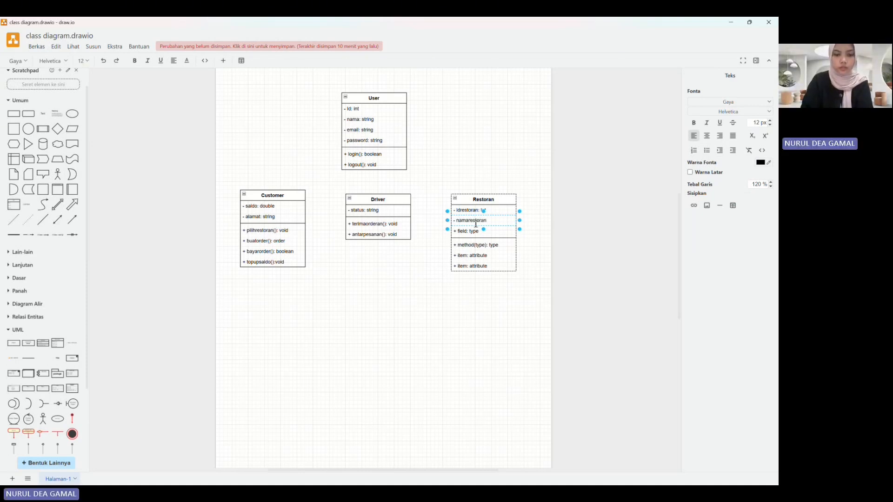
text(: s)
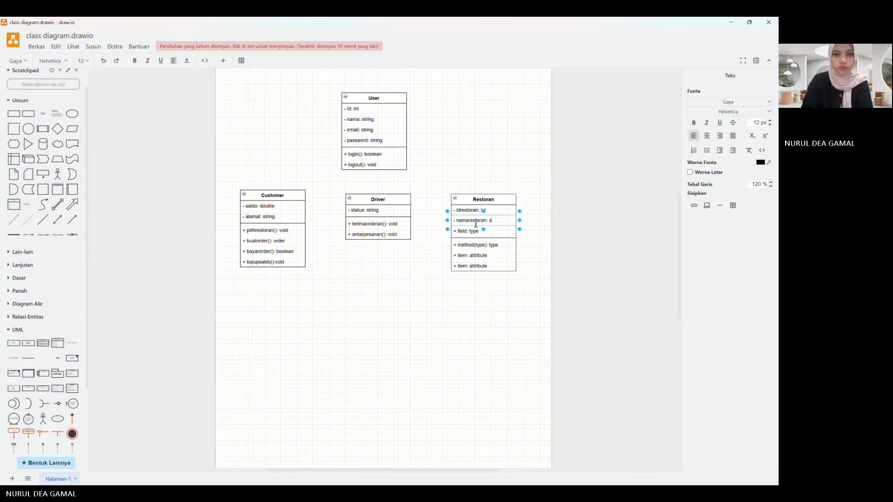
text(tring)
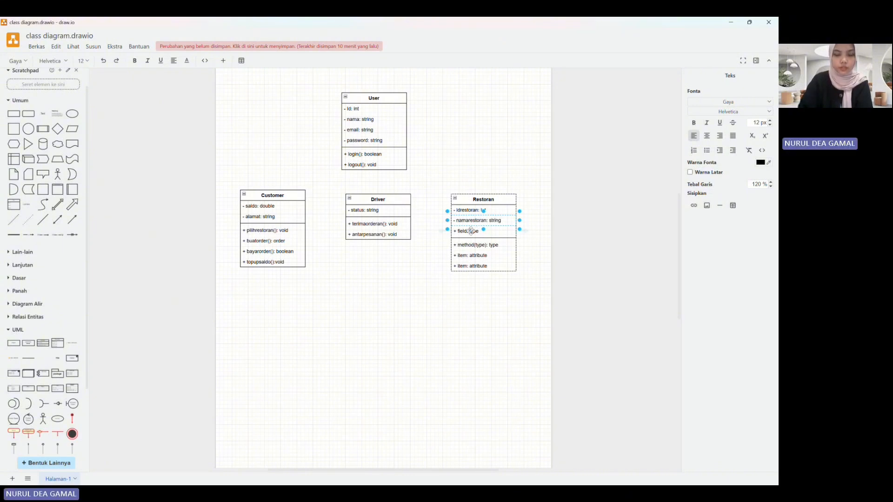
Step: Set the third attribute of the Restoran class to "- alamat: string"
click(471, 232)
double_click(471, 231)
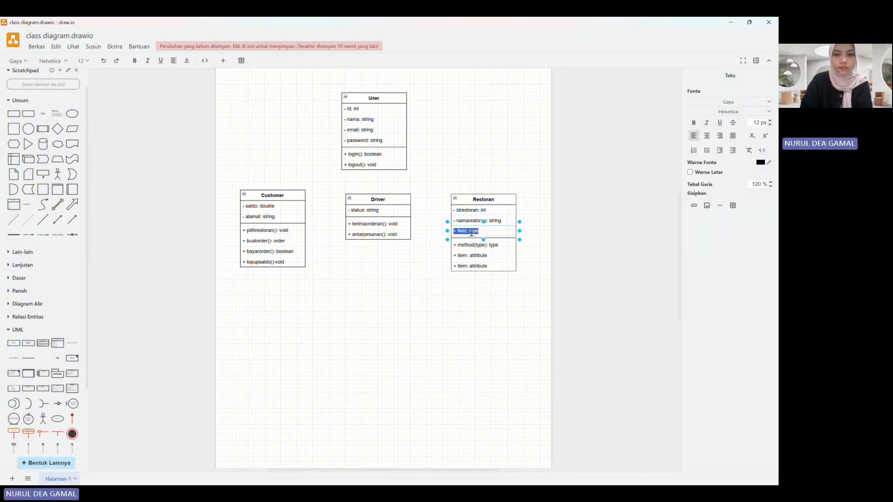
text(- alamat)
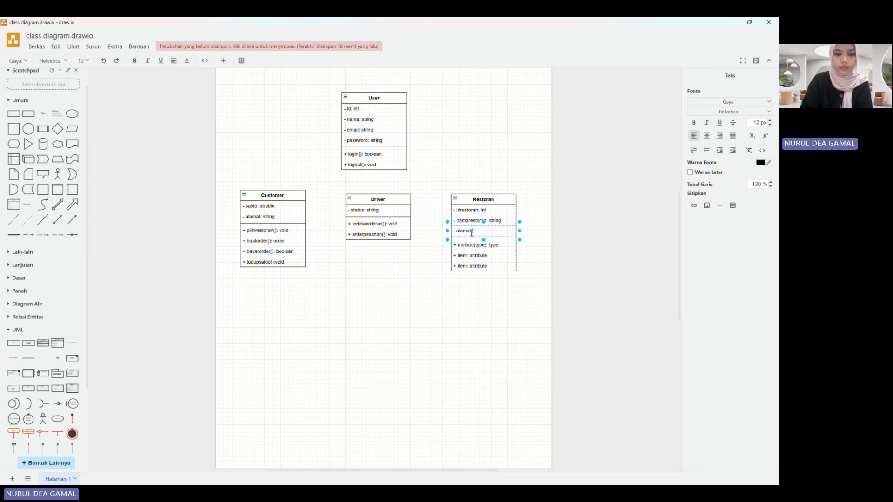
text(: string)
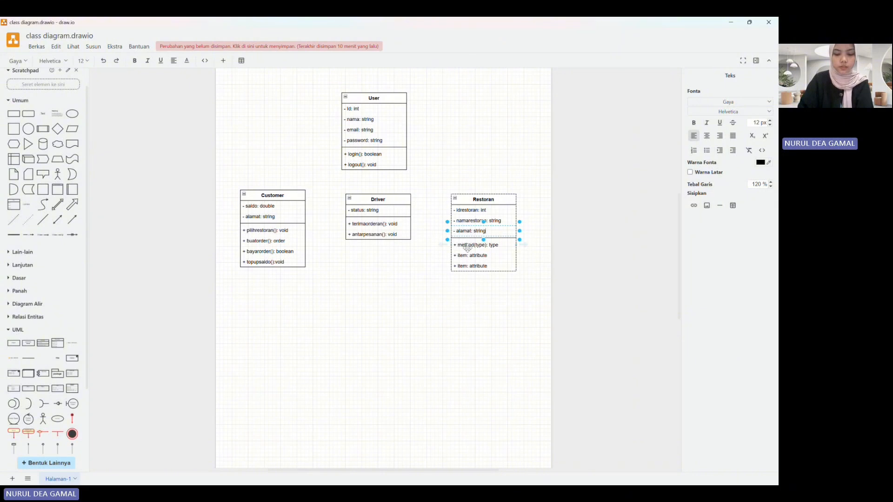
Step: Set the first method of the Restoran class to "+ terimaorderan(): boolean"
double_click(468, 247)
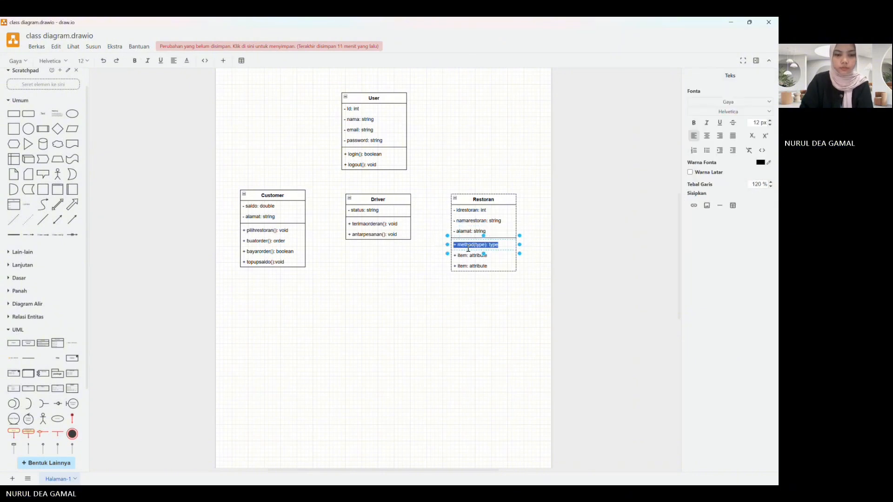
text(terimao)
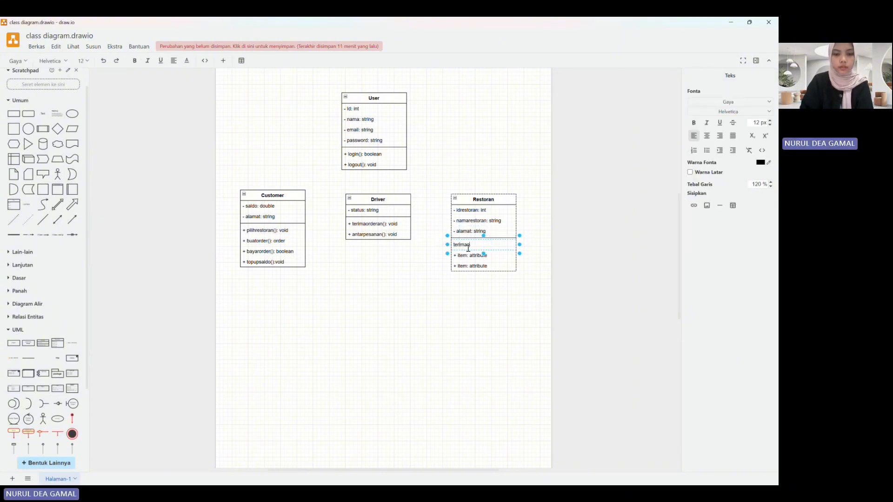
text(rderan)
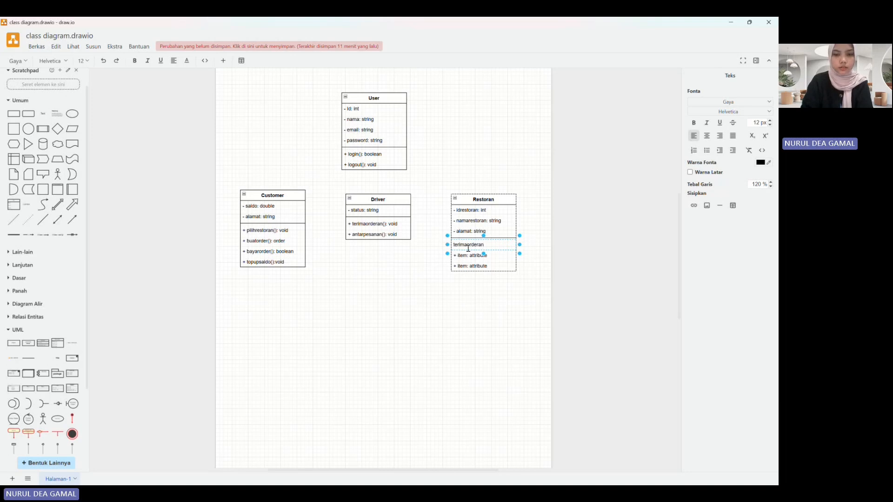
text((): boolean)
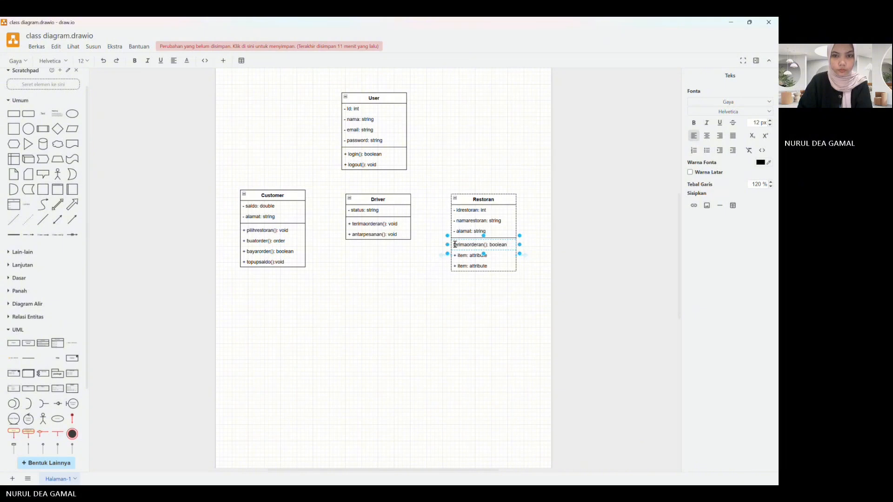
click(454, 245)
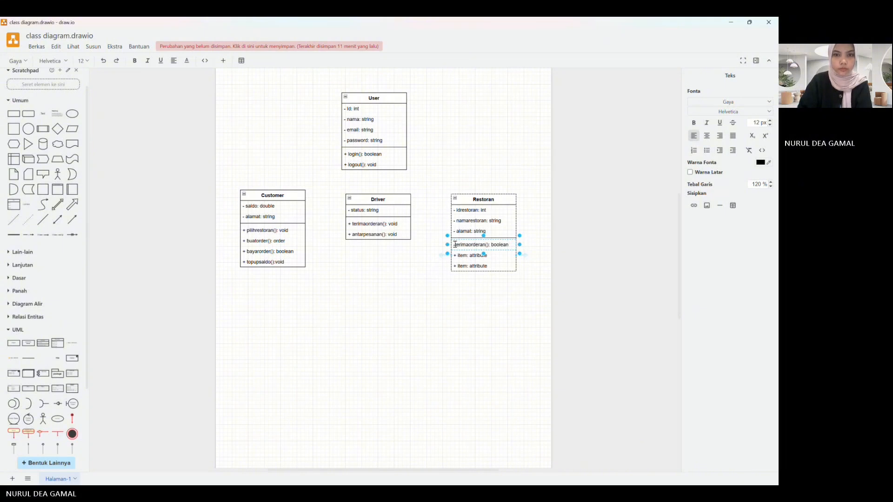
text(-)
key(BackSpace)
text(+)
Step: Set the second method of the Restoran class to "+ tolakorderan(): void"
double_click(470, 255)
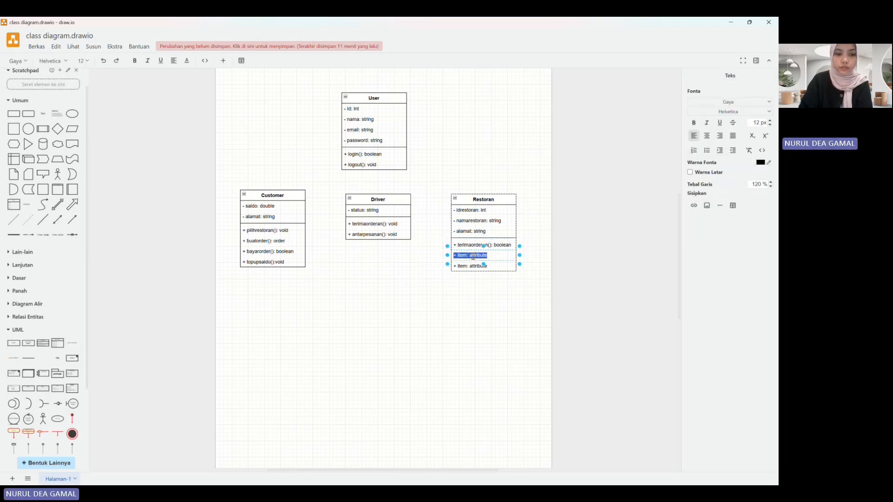
text(+)
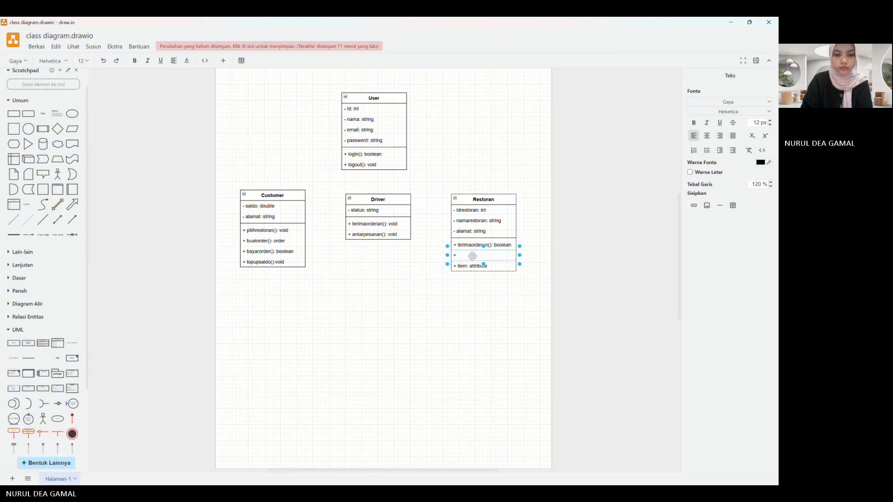
text( tola)
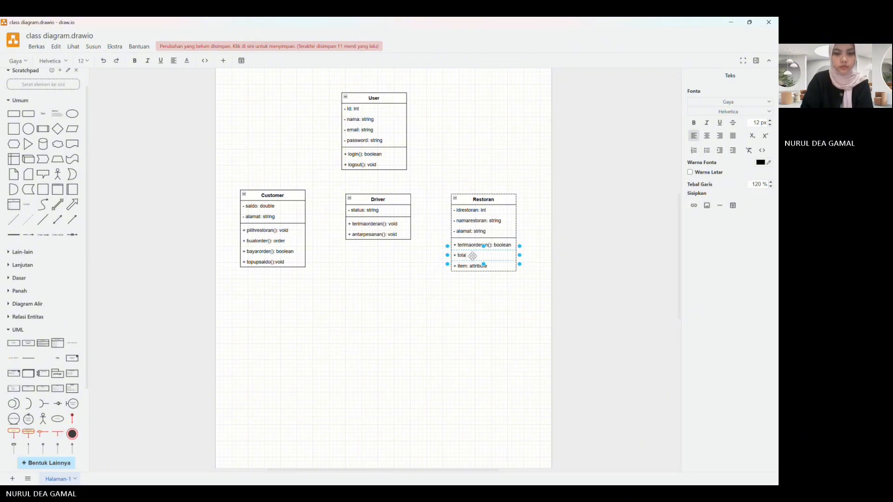
text(korderan)
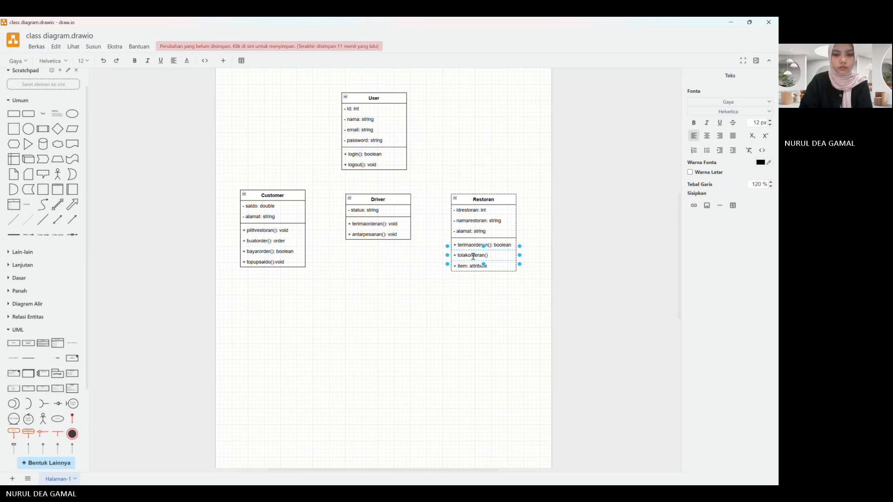
text((): void)
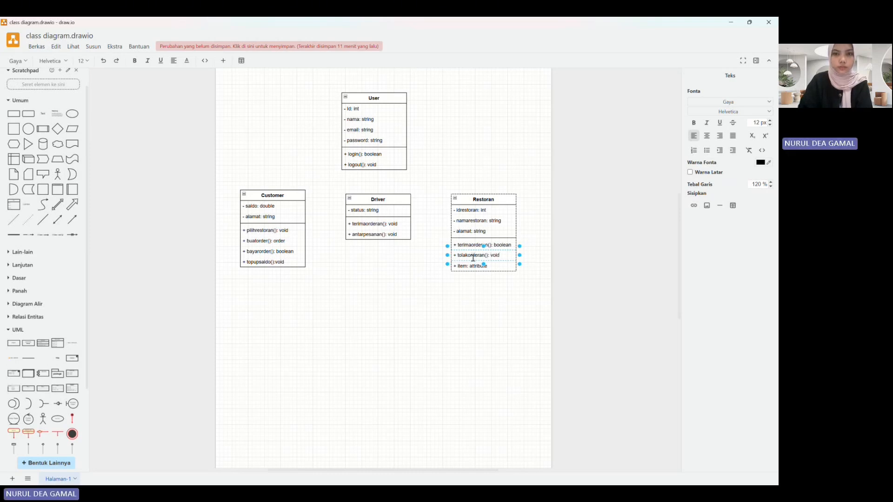
Step: Set the third method of the Restoran class to "+ siapkanpesanan(): void"
click(475, 266)
double_click(475, 267)
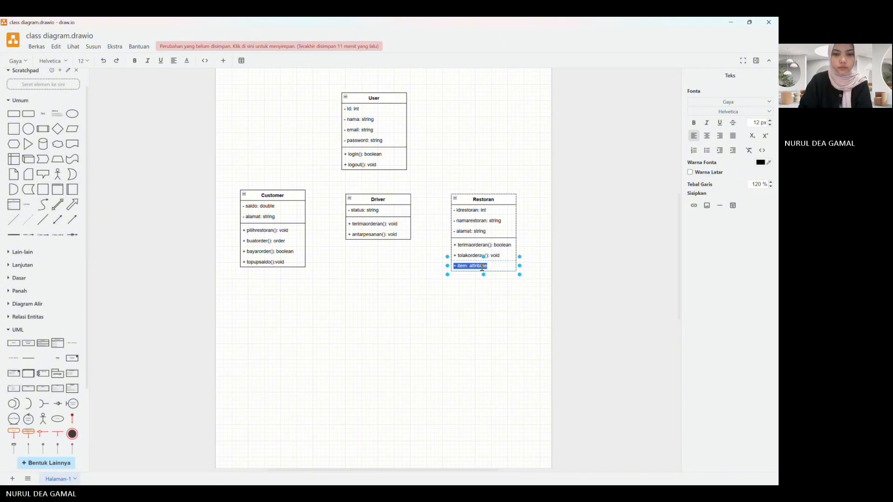
text(+ siapk)
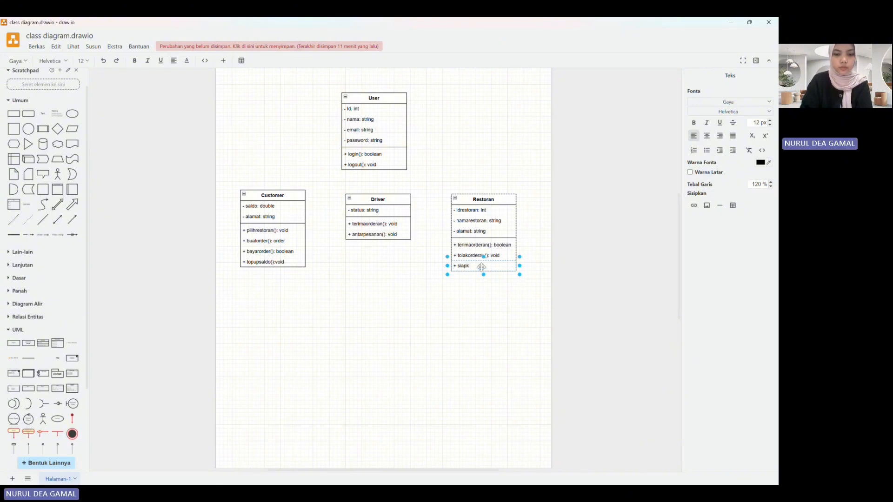
text(anpesanan(): voi)
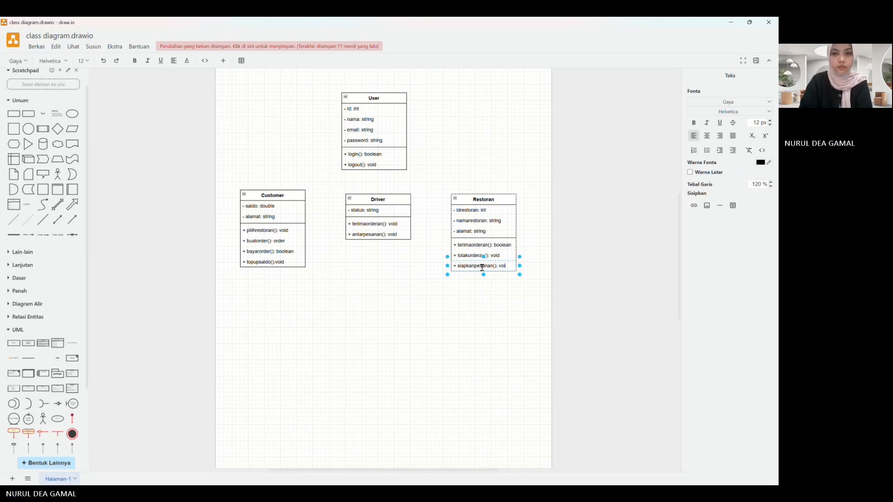
text(d)
click(486, 301)
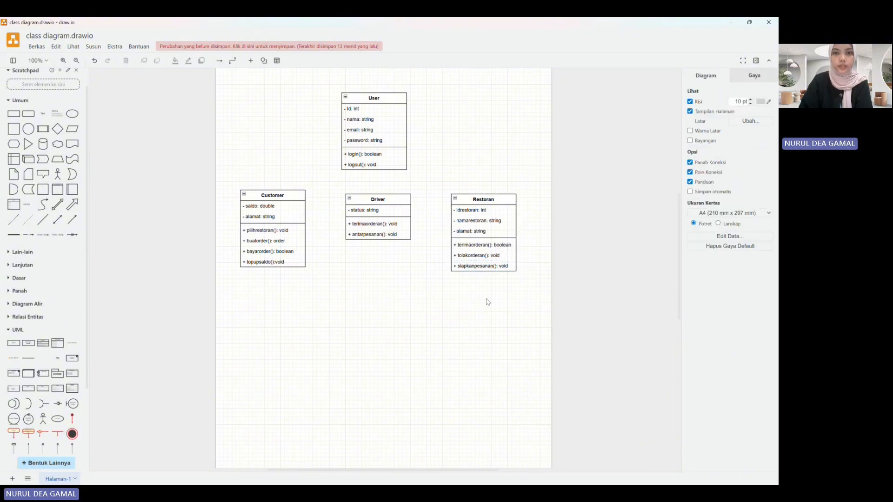
Step: Add another class shape below Customer and name it "Order"
click(43, 343)
drag(384, 259, 275, 313)
double_click(282, 311)
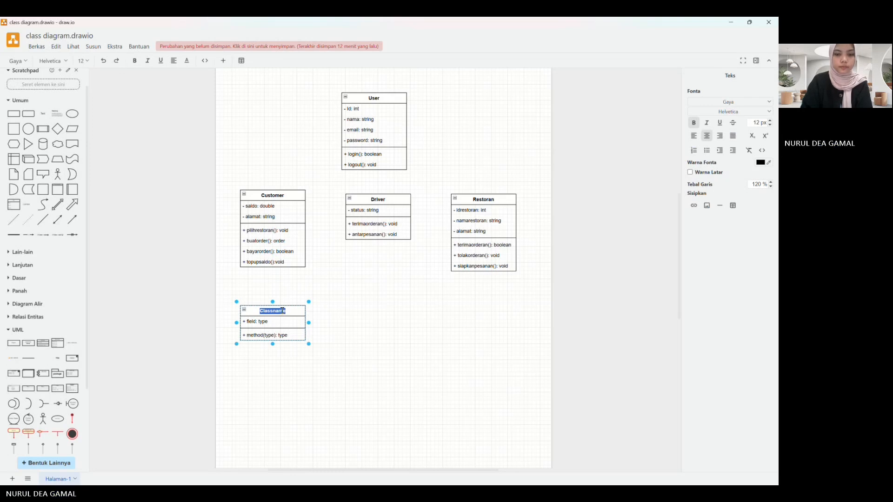
text(Order)
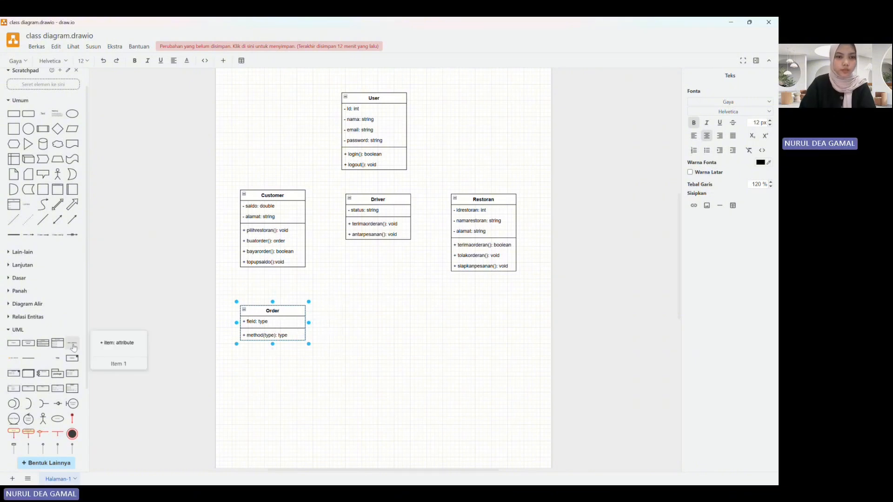
Step: Add three extra rows to the Order class's attribute section and one to its method section
drag(72, 344, 274, 322)
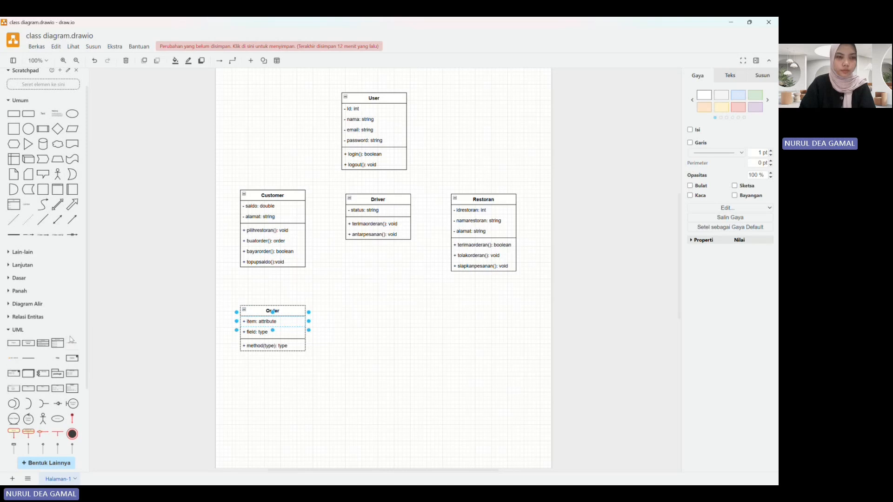
mouse_move(75, 344)
drag(75, 345, 273, 328)
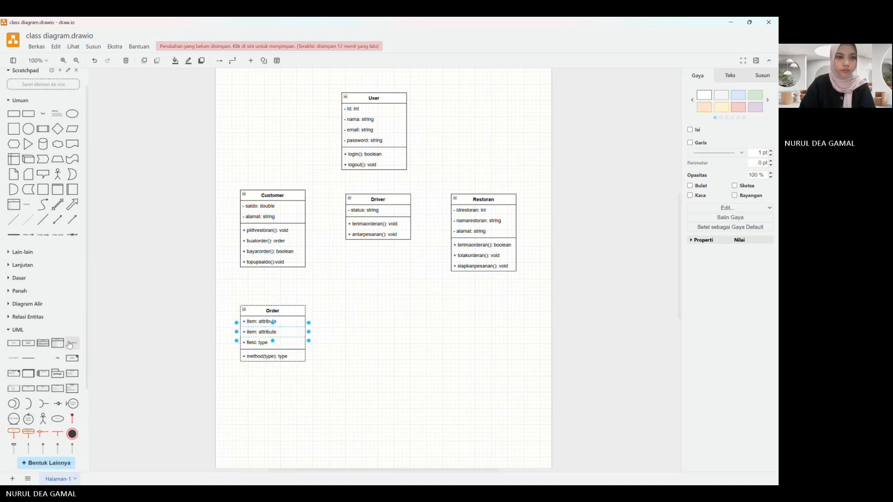
drag(73, 344, 273, 340)
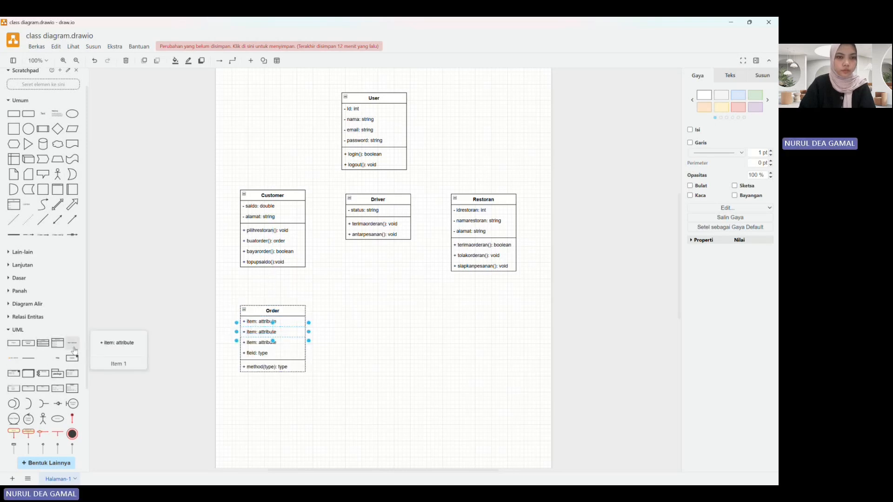
drag(73, 343, 231, 361)
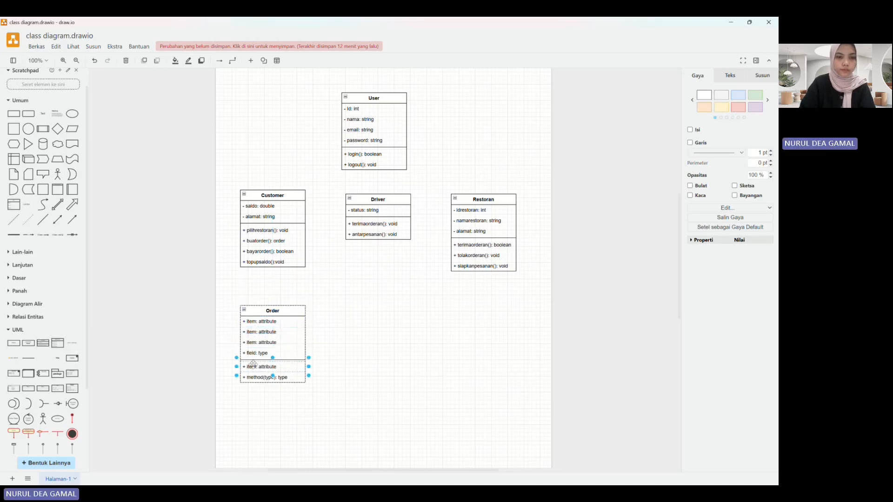
Step: Set the first two attributes of the Order class to "- idorder: int" and "- tanggal: date"
double_click(270, 321)
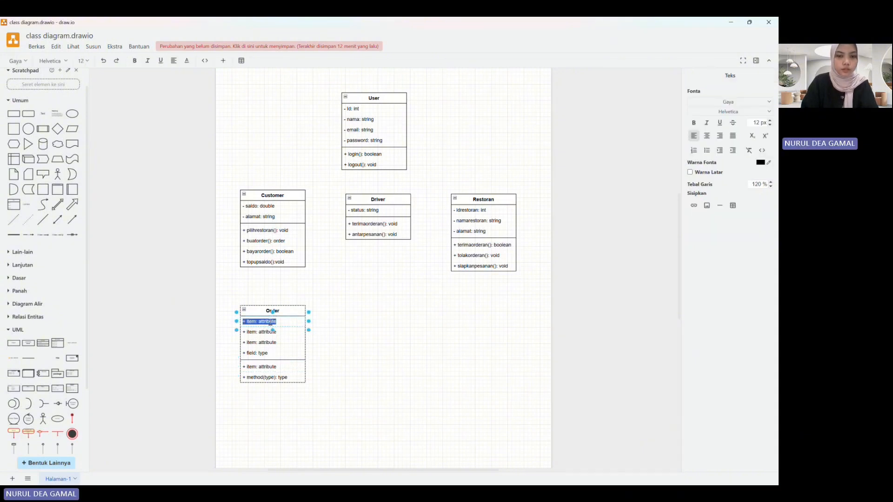
text(- idorde)
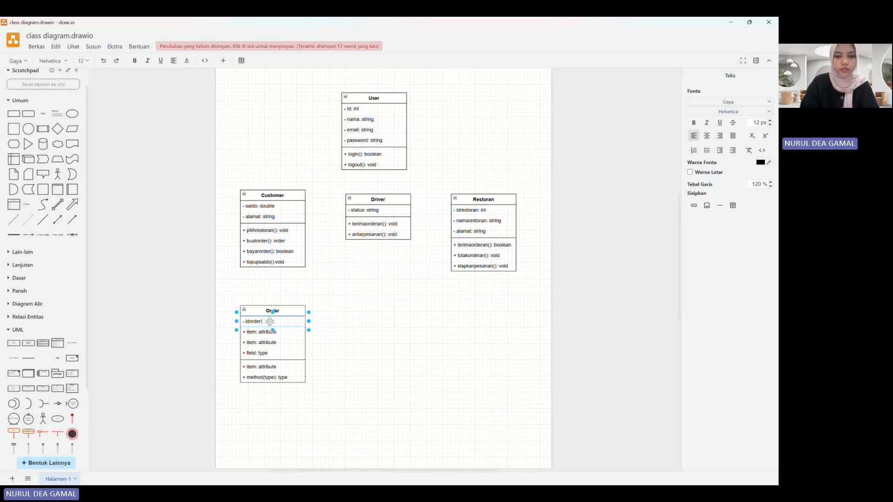
text(r: int)
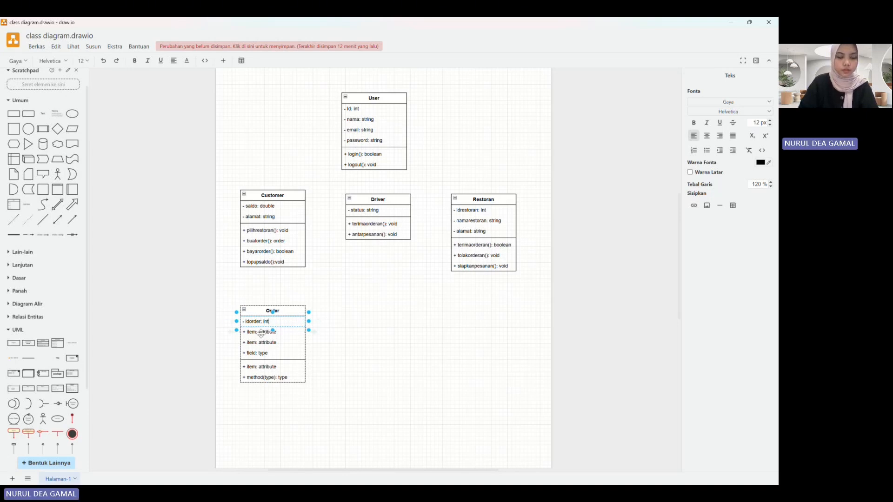
double_click(261, 333)
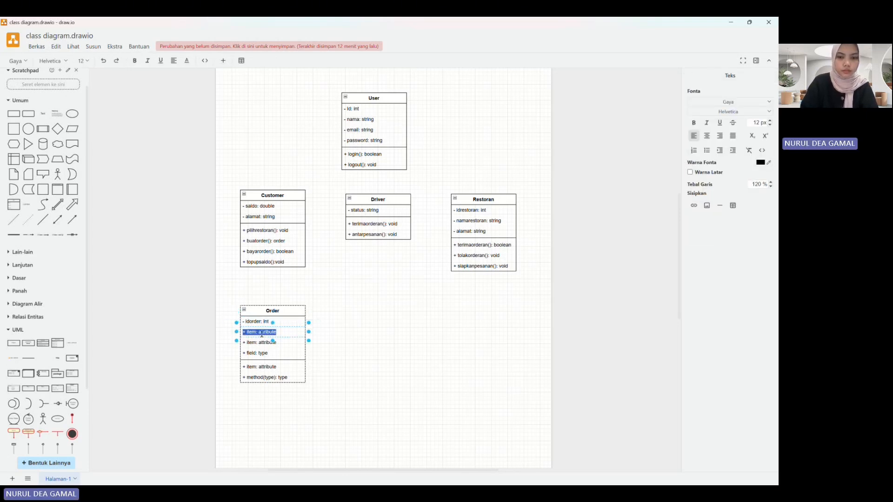
text(- tanggal)
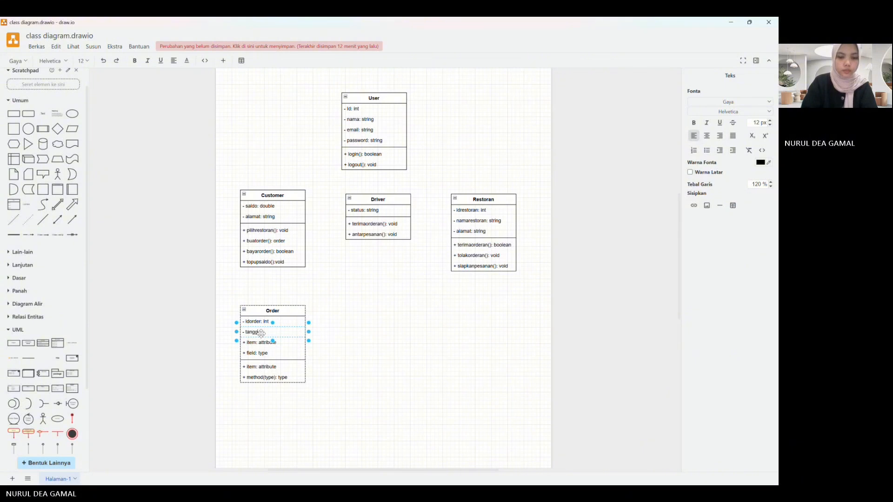
text(: date)
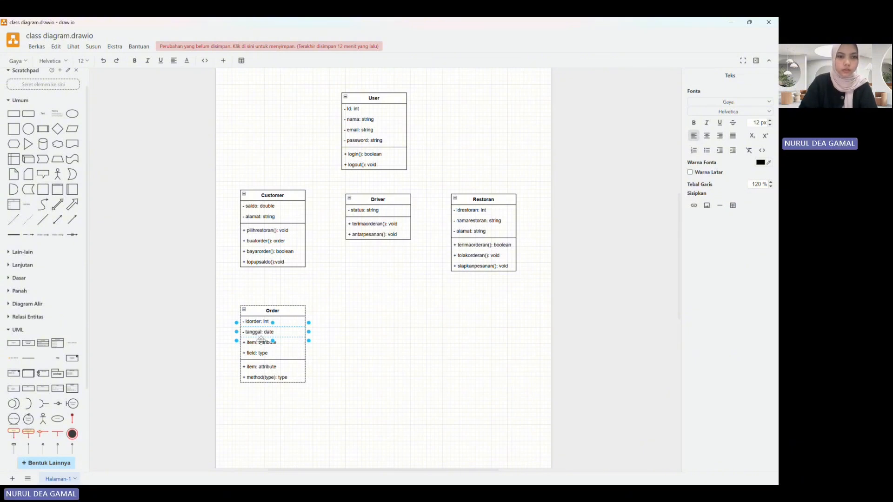
Step: Set the third attribute of the Order class to "- status: string"
double_click(261, 343)
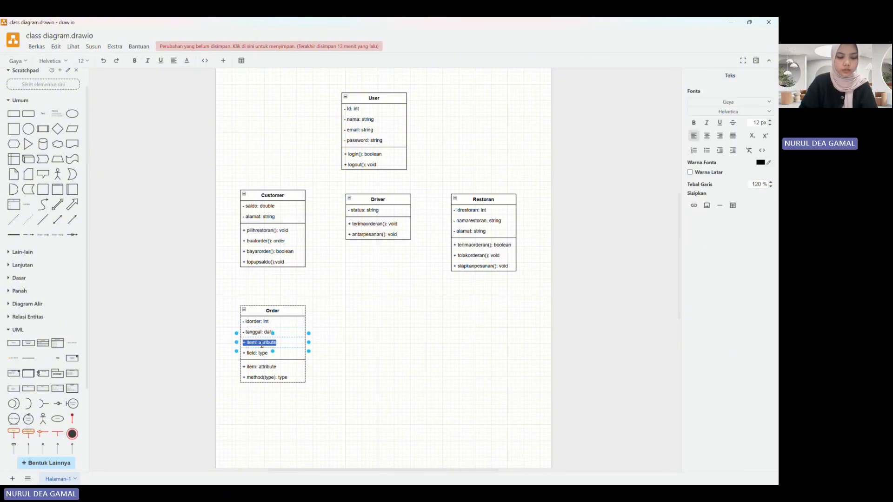
text(- )
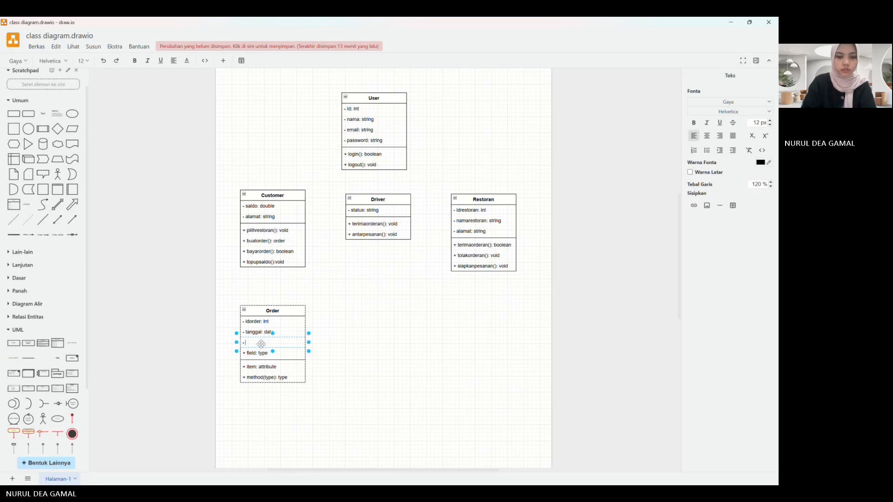
text(status: s)
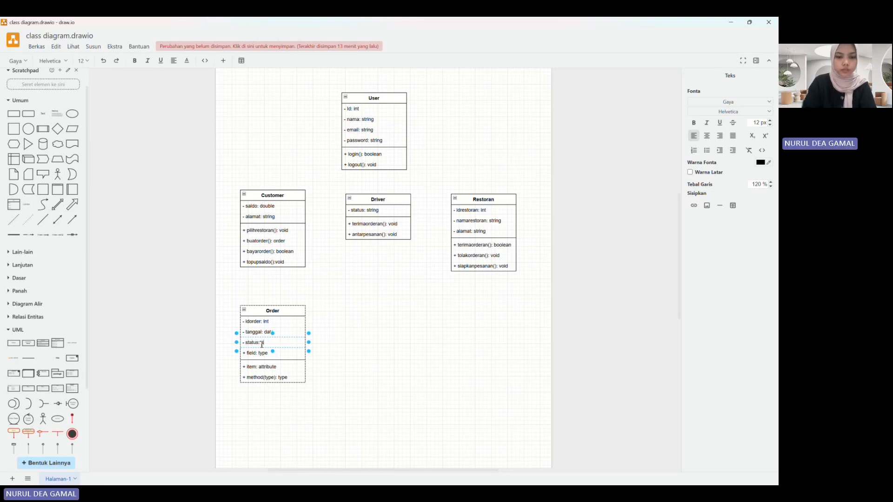
text(tring)
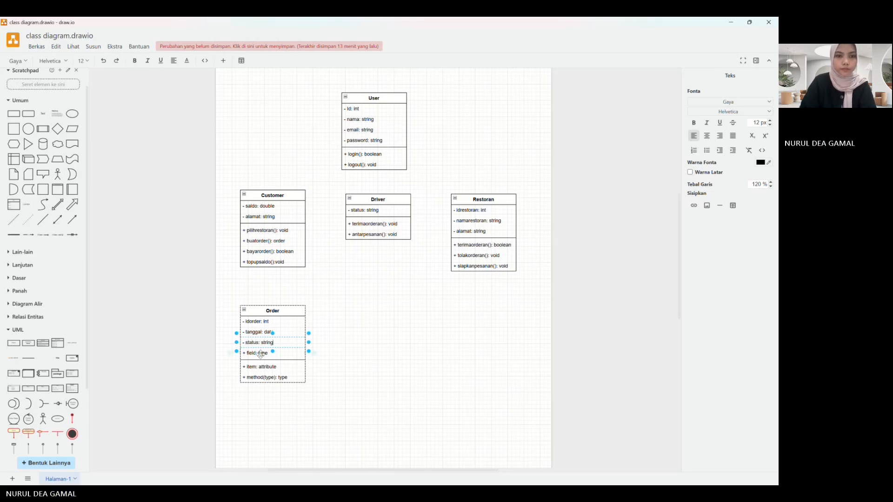
Step: Set the fourth attribute of the Order class to "+ totalharga: double"
double_click(262, 354)
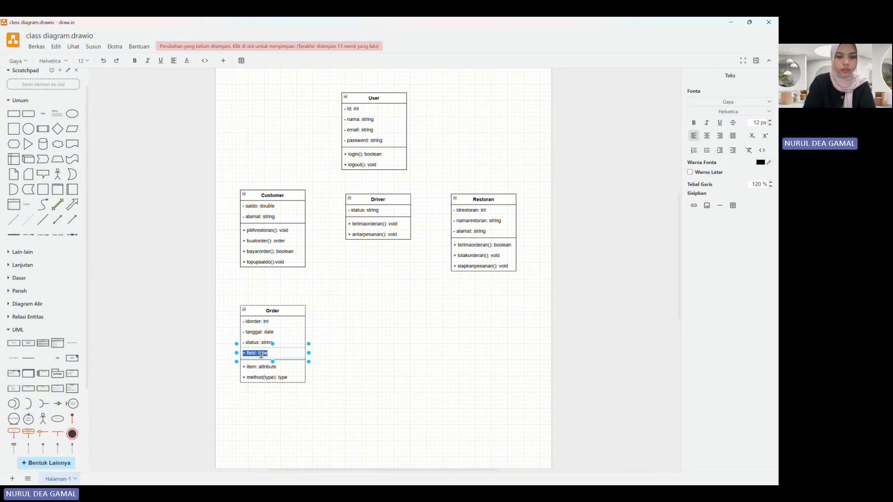
text(totalha)
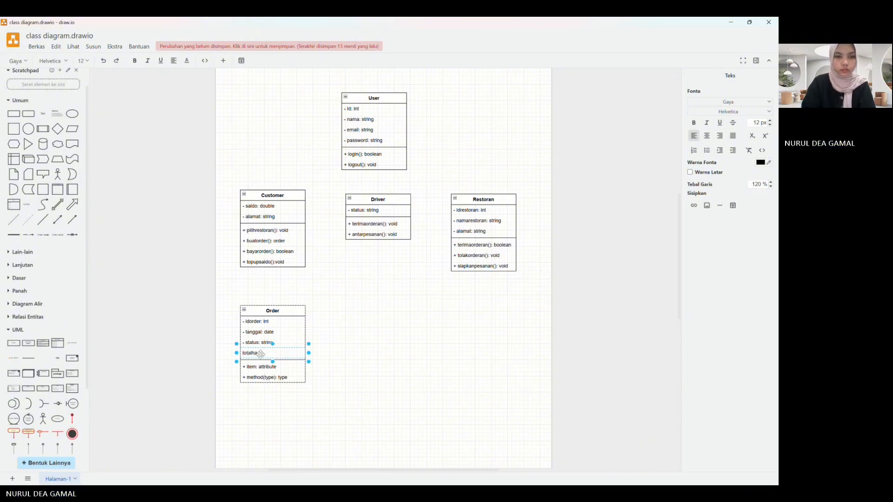
key(BackSpace)
key(BackSpace)
key(BackSpace)
key(BackSpace)
key(BackSpace)
key(BackSpace)
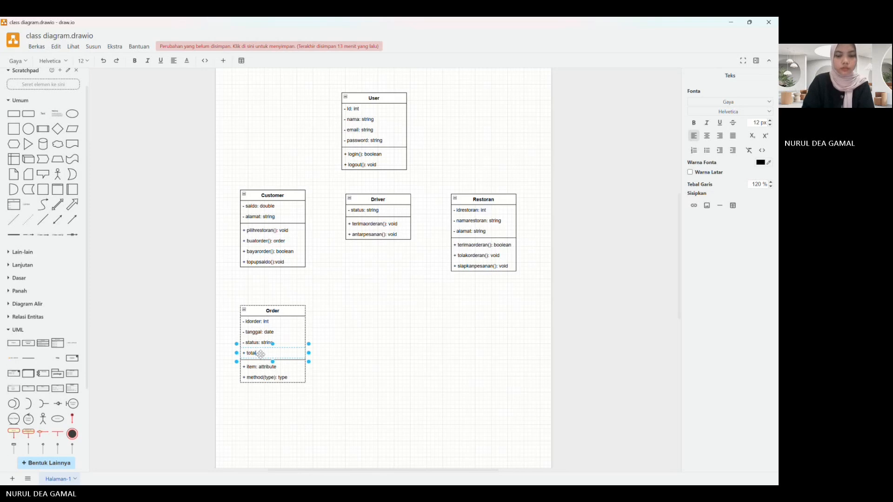
text(totalharga)
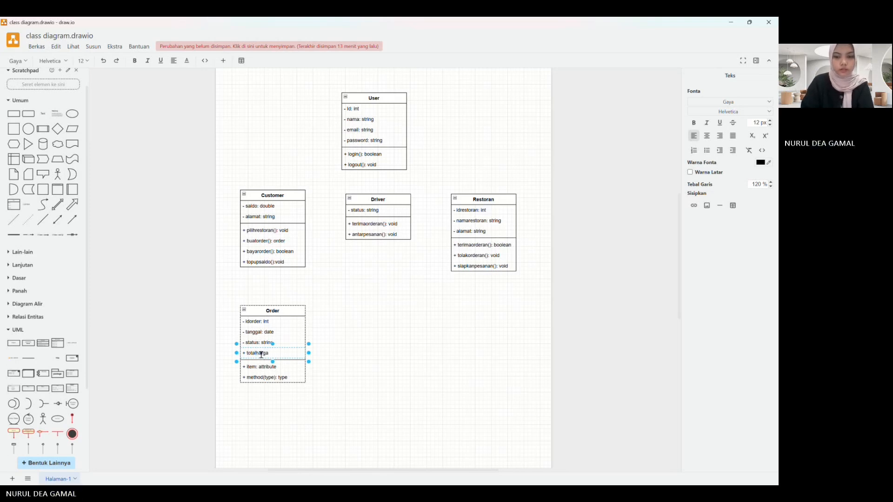
text(: double)
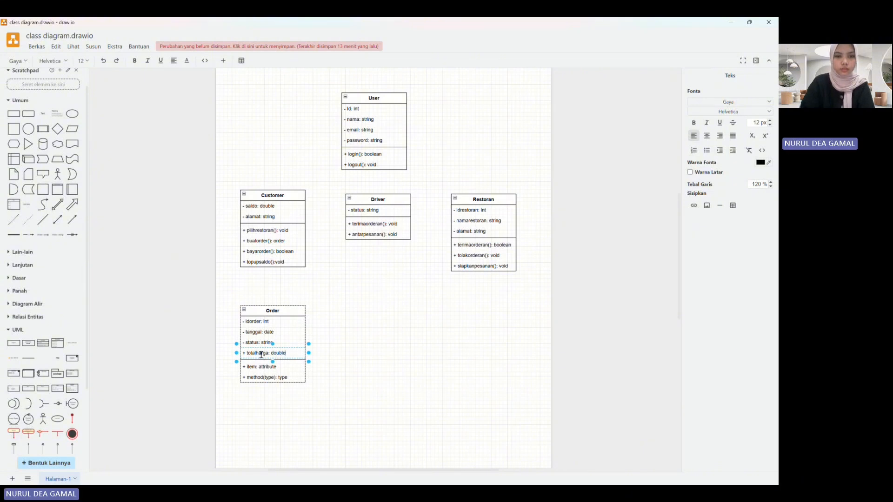
Step: Set the first method of the Order class to "+ hitungtotal(): double"
double_click(260, 367)
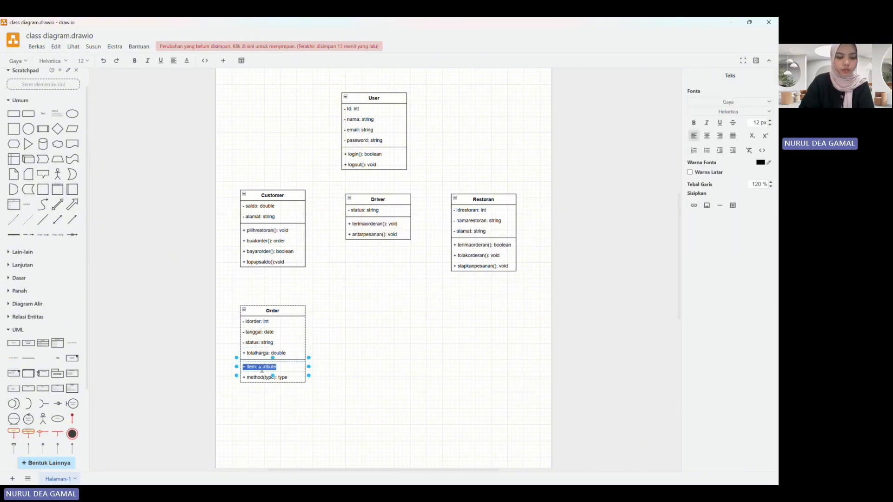
text(hi)
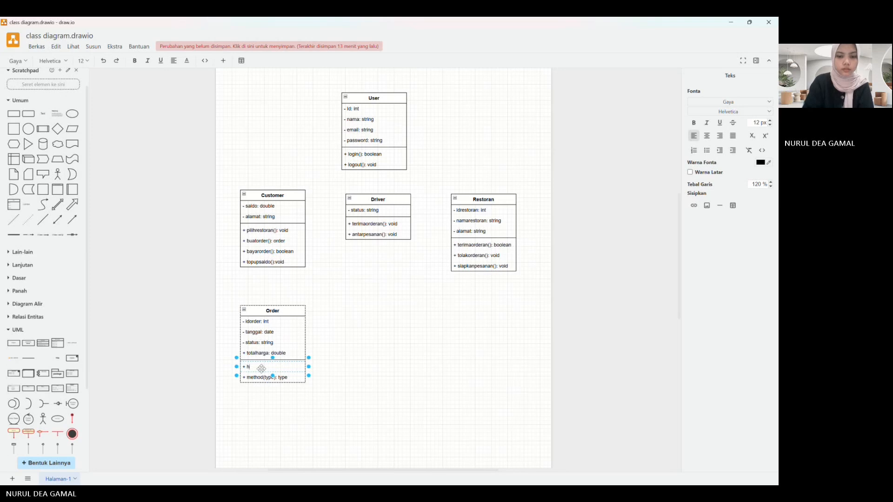
text(tungtotal():)
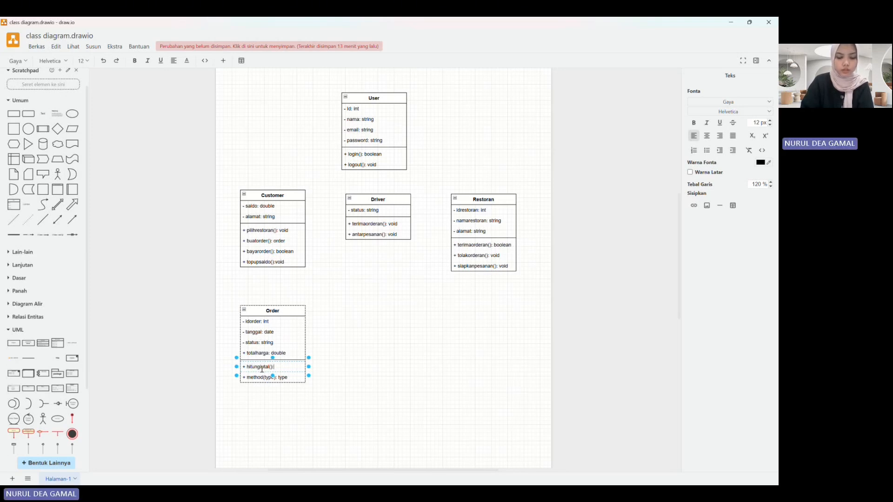
text( dou)
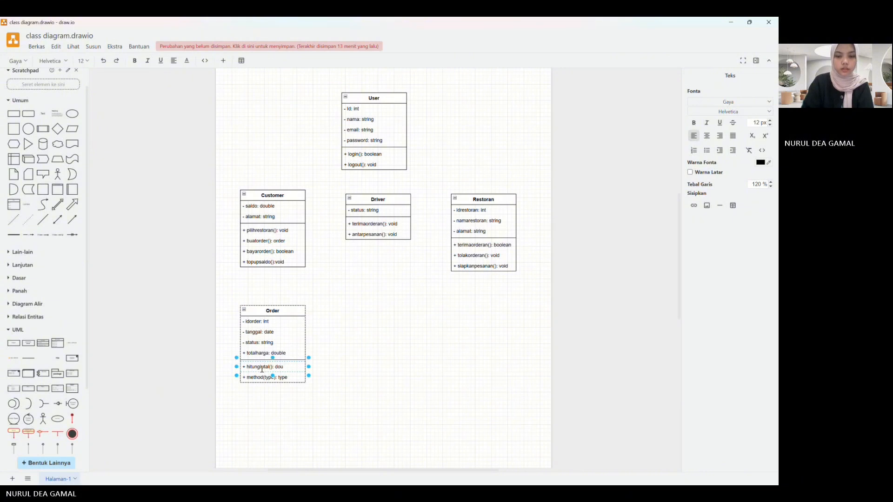
text(ble)
Step: Set the second method of the Order class to "+ updatestatus(): void"
double_click(263, 378)
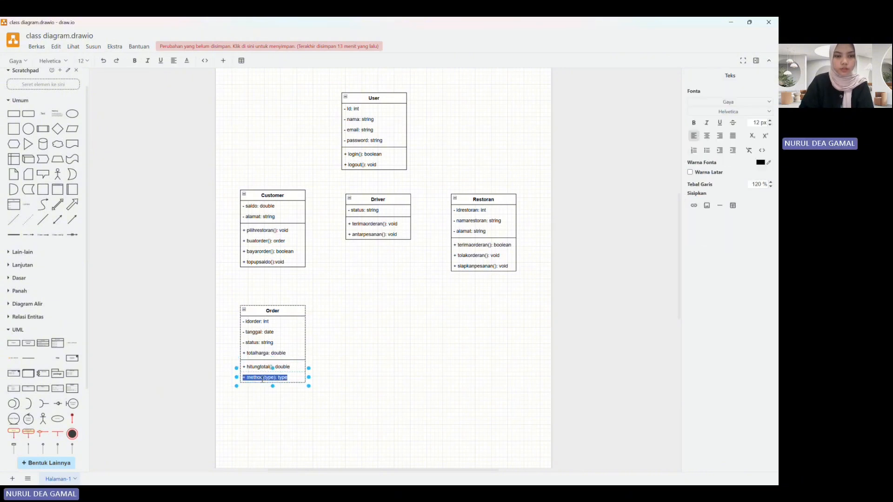
text(+ )
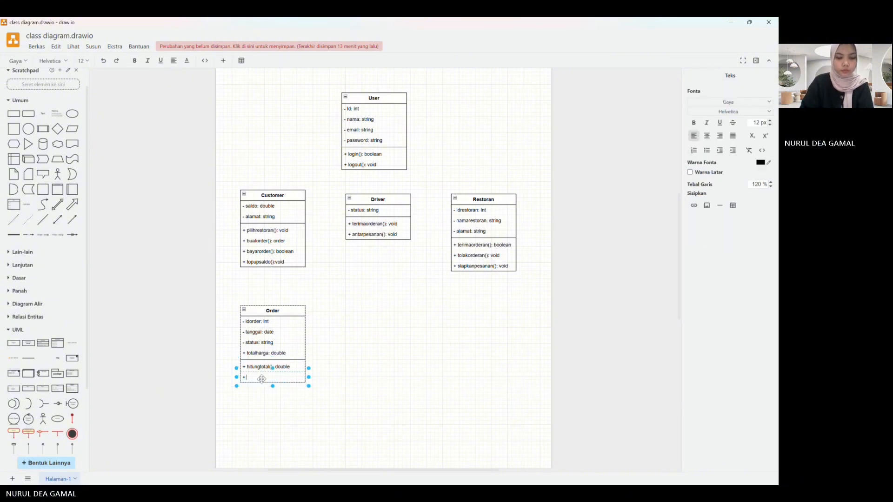
text(update)
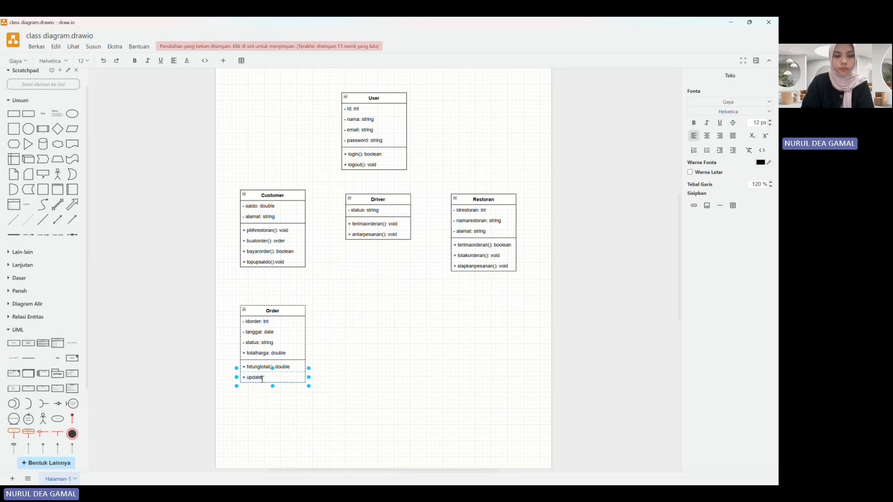
text(status)
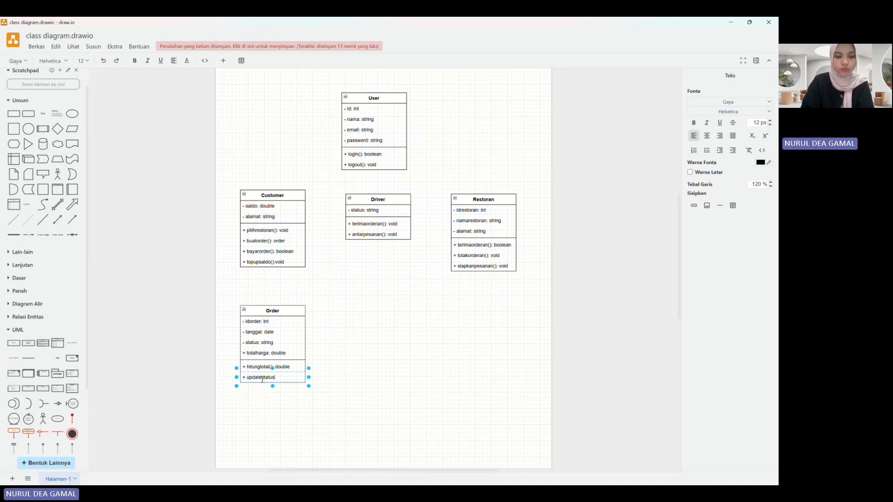
text(()
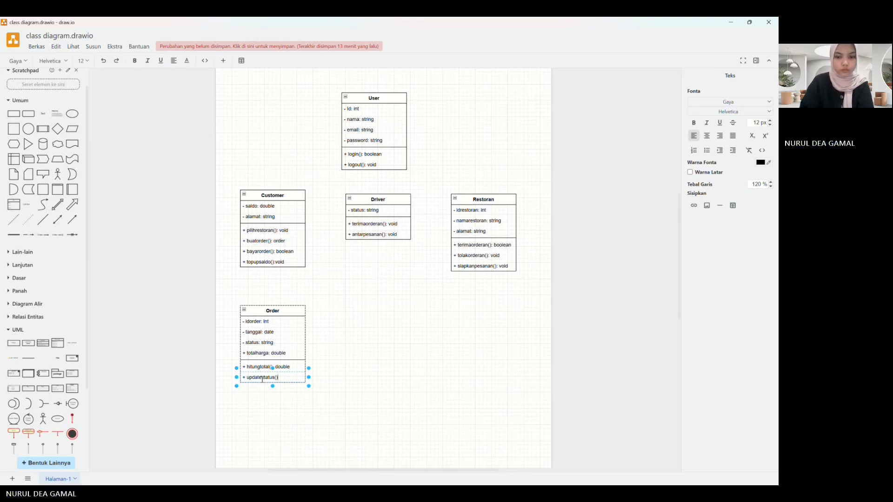
text():)
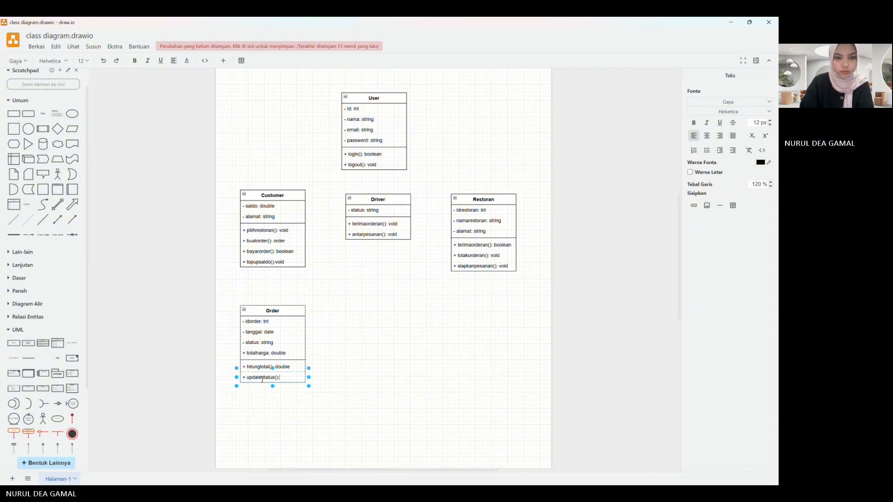
text( void)
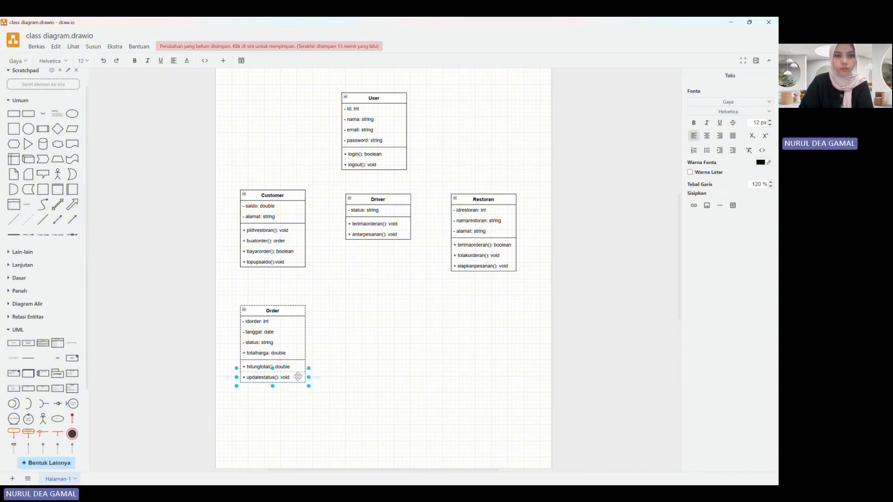
click(324, 397)
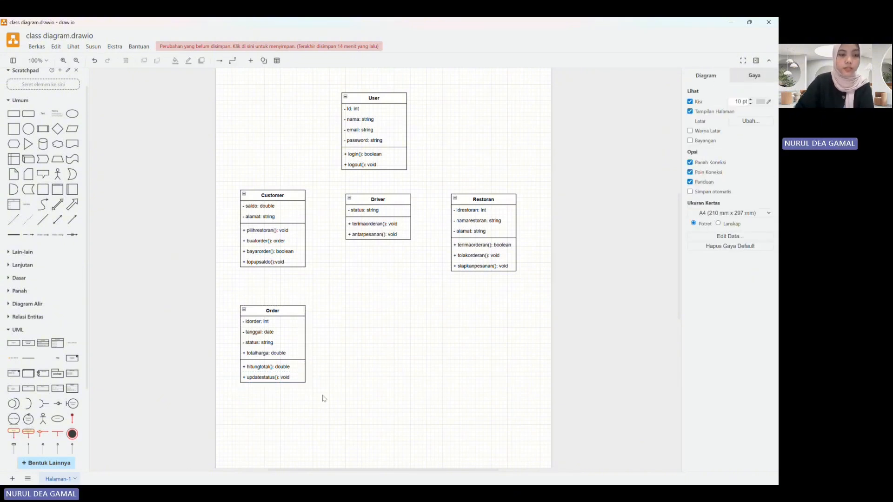
Step: Add another class shape beside the lower part of Order, below Driver, and name it "OrderDetail"
click(43, 343)
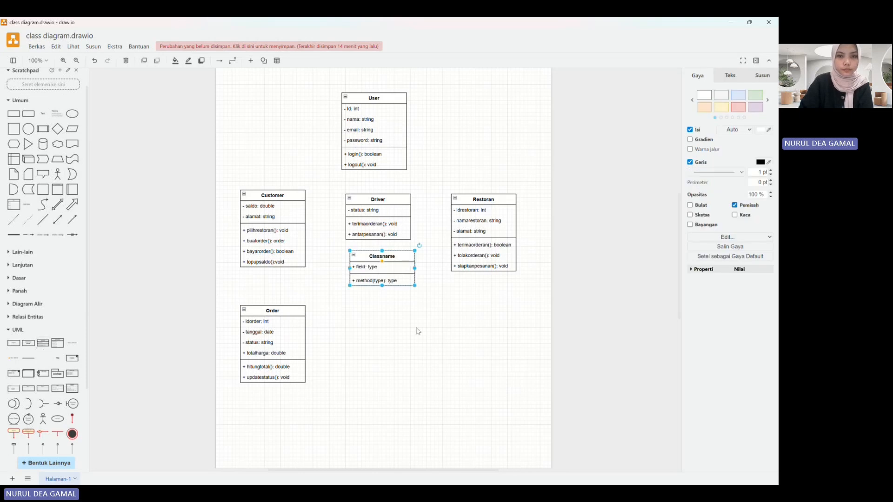
drag(402, 255, 399, 376)
double_click(390, 373)
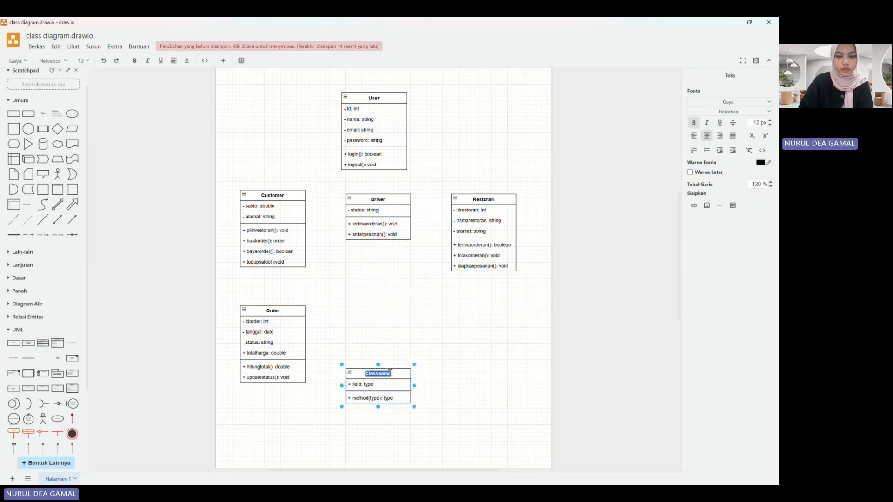
text(Or)
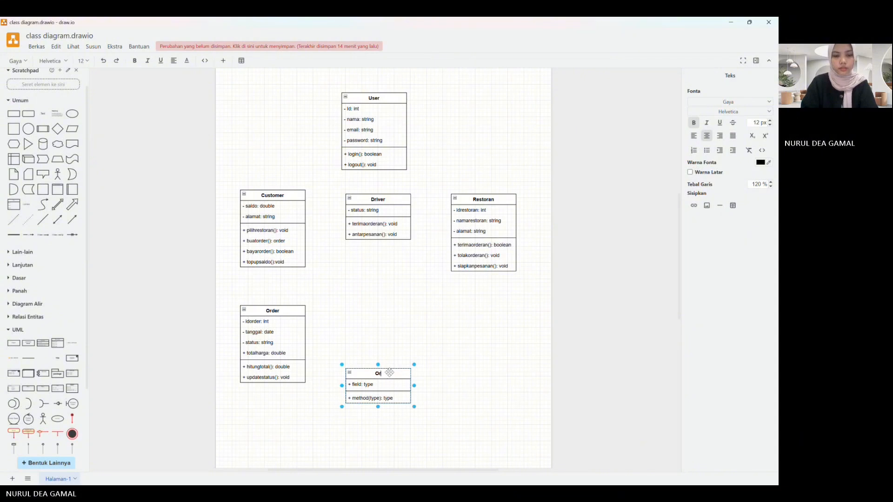
text(derDe)
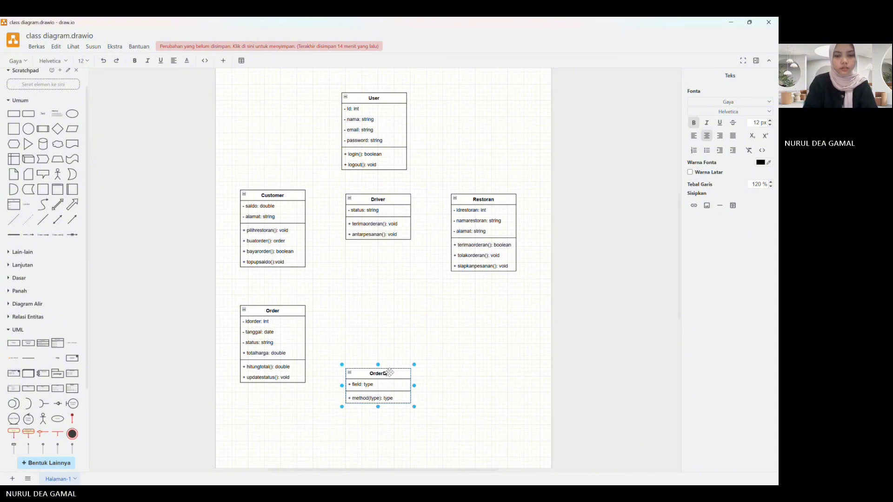
text(tail)
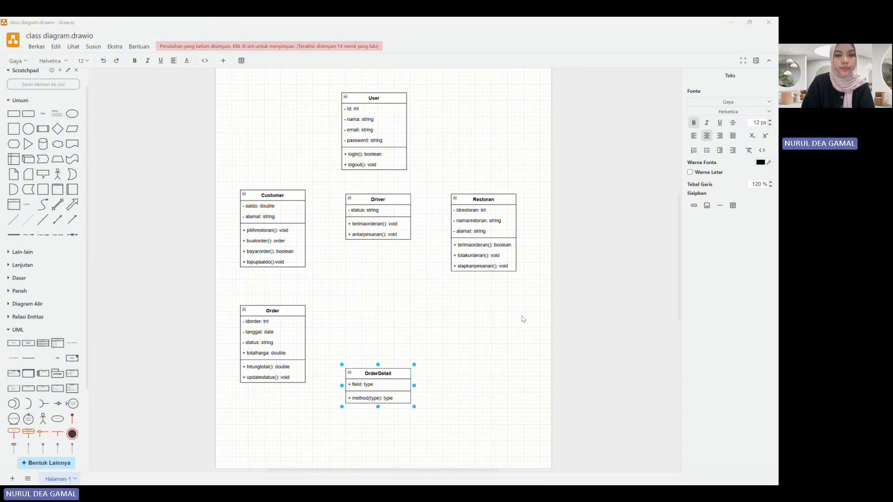
click(464, 371)
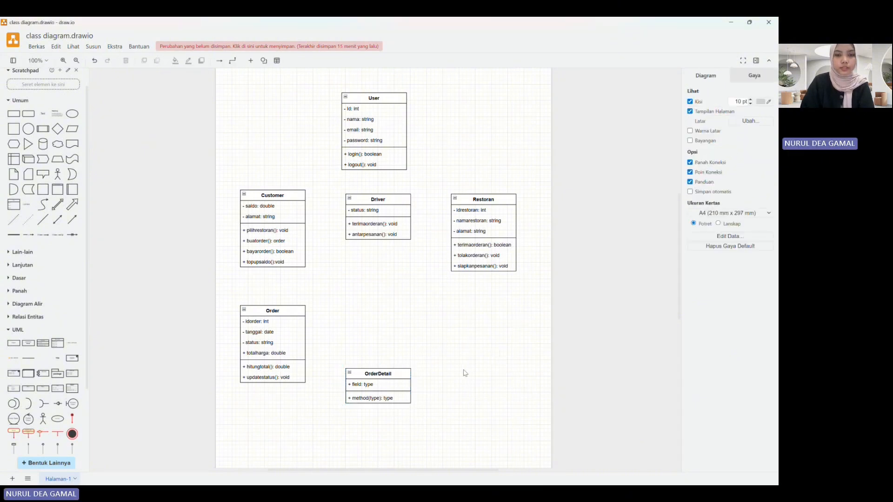
Step: Move the OrderDetail class up slightly and add two extra rows to its attribute section
drag(400, 376, 399, 365)
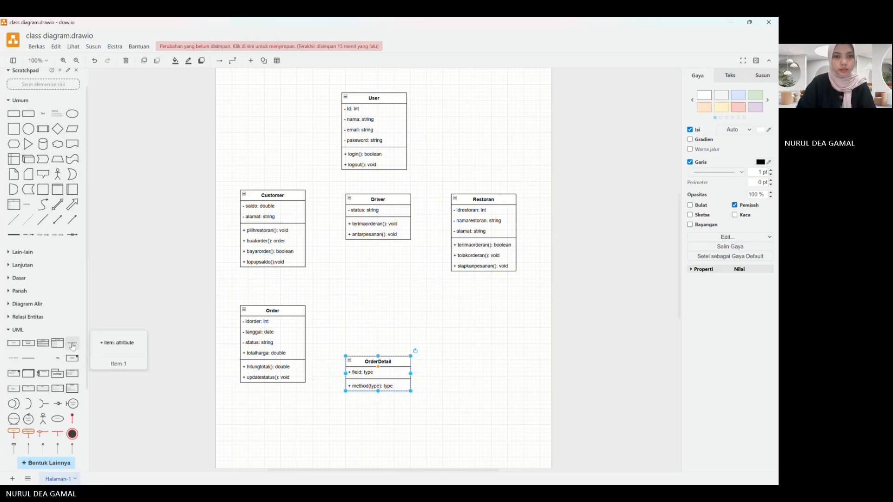
drag(73, 343, 353, 368)
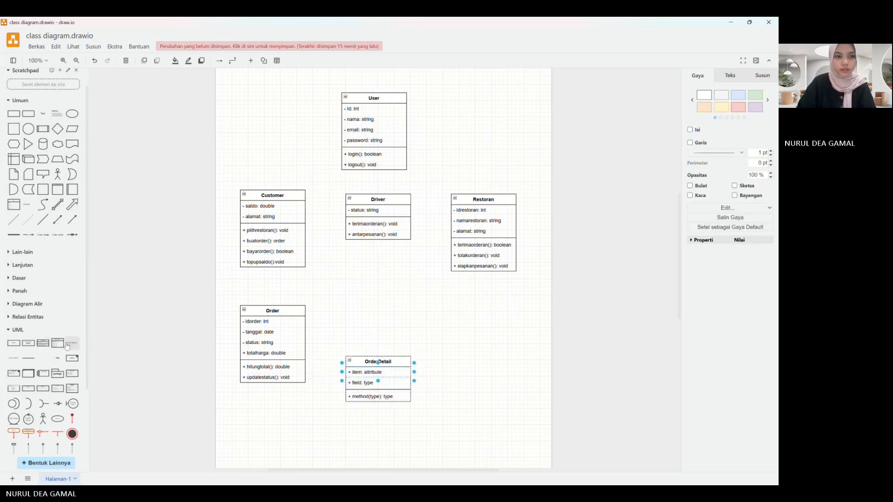
drag(73, 344, 357, 373)
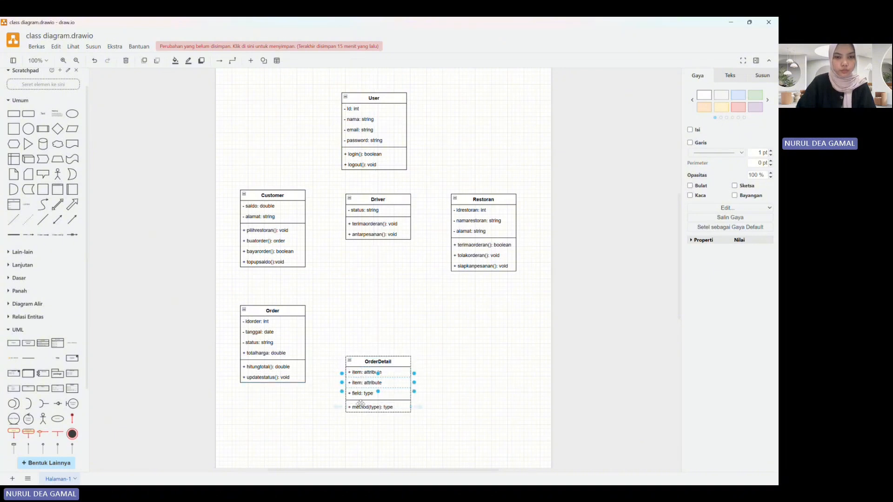
Step: Set the first attribute of the OrderDetail class to "- idorderdetail: int"
double_click(367, 372)
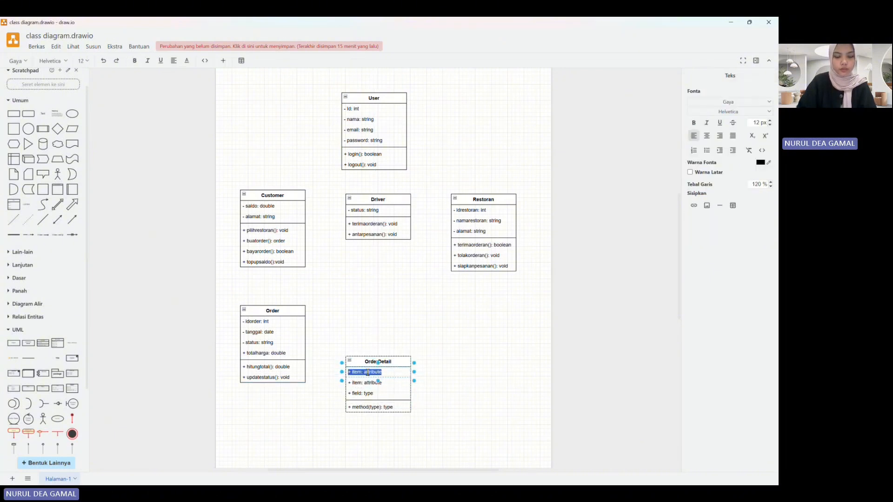
key(BackSpace)
text(- )
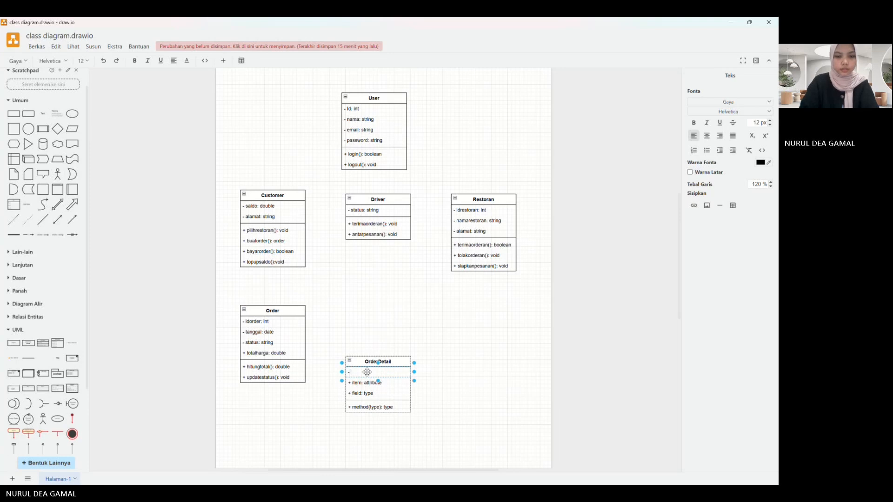
text(idor)
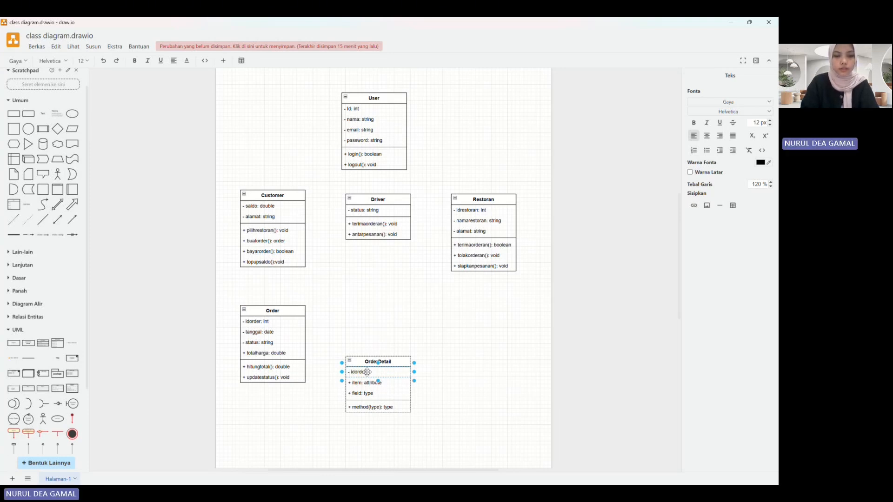
text(derdetail: )
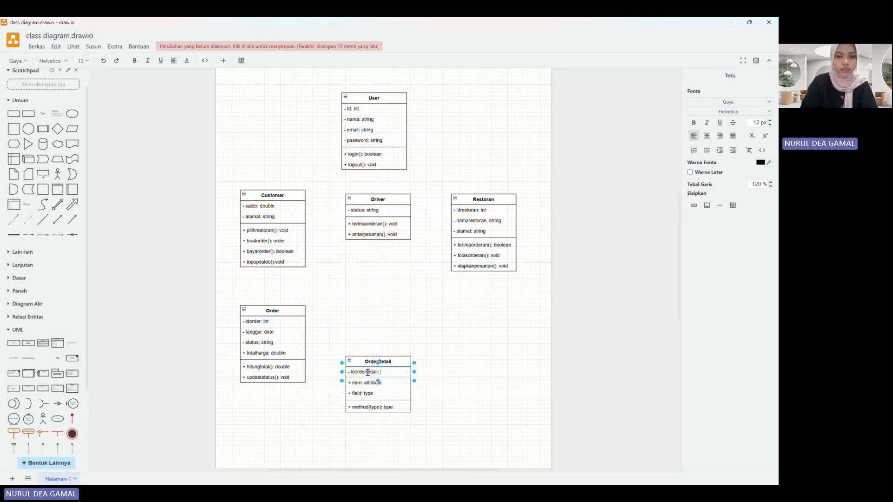
text(int)
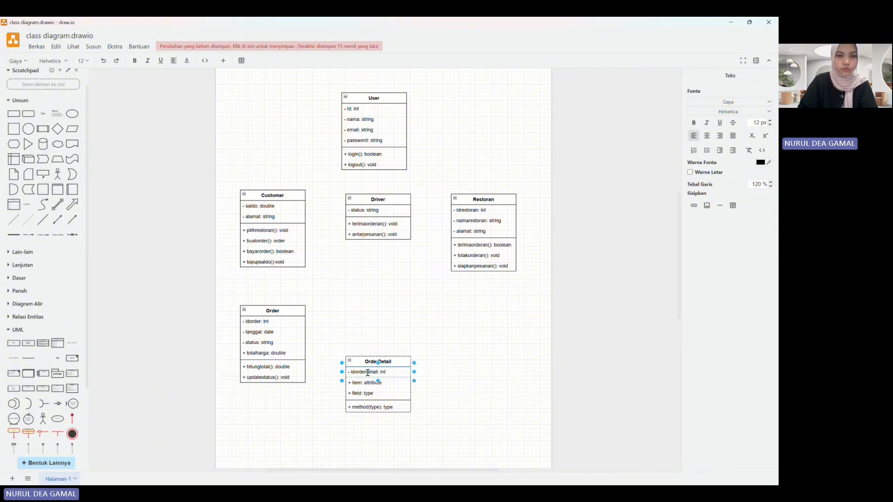
Step: Set the second attribute of the OrderDetail class to "- jumlah: int"
click(358, 383)
double_click(357, 383)
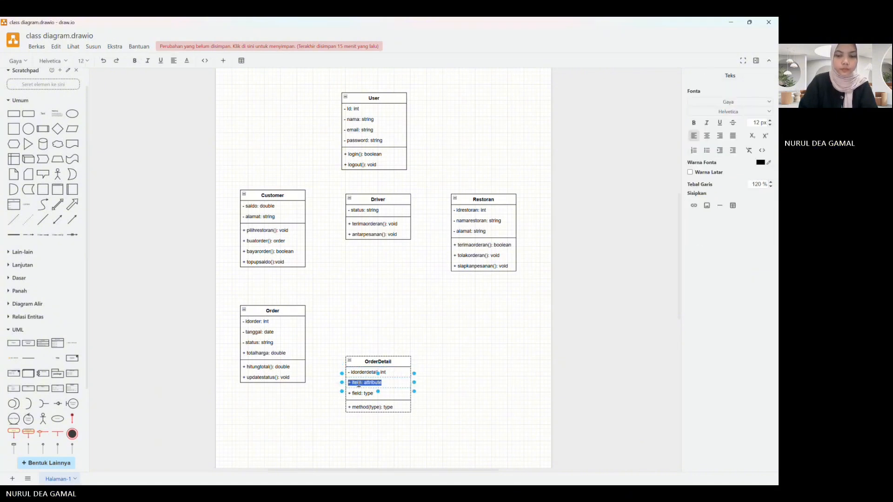
text(- jumlah:)
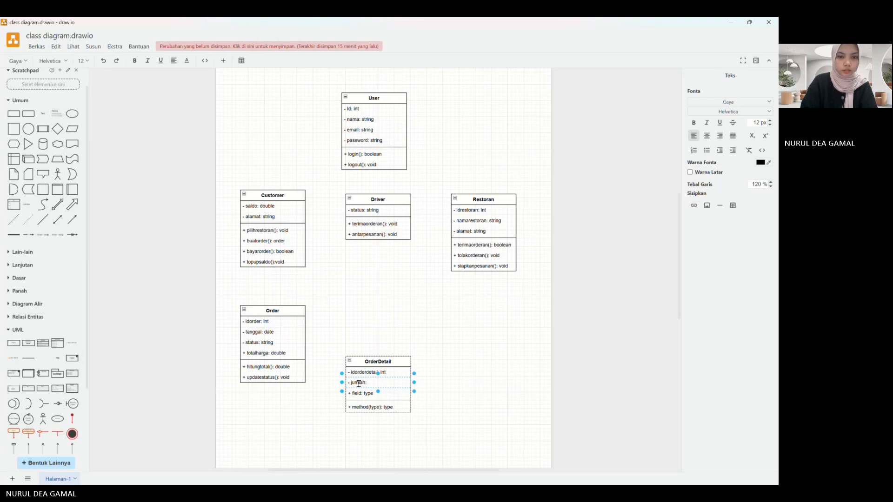
text( int)
Step: Set the third attribute of the OrderDetail class to "- subtotal: double"
click(364, 395)
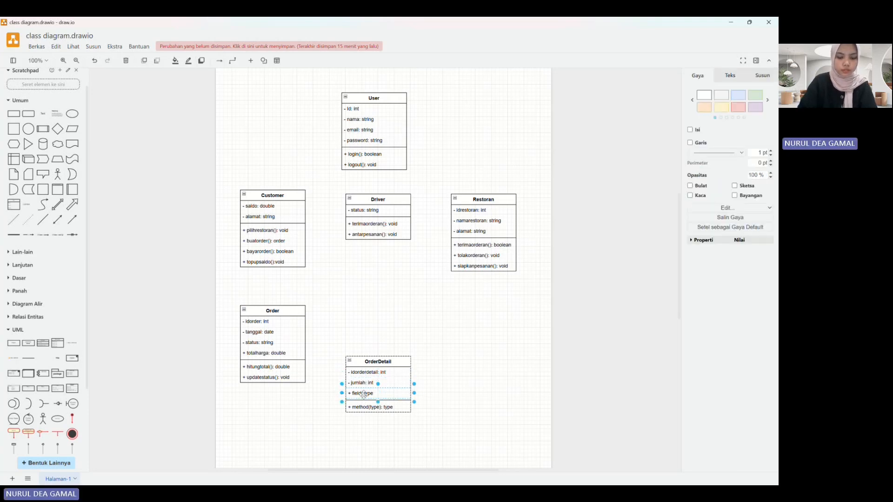
double_click(364, 395)
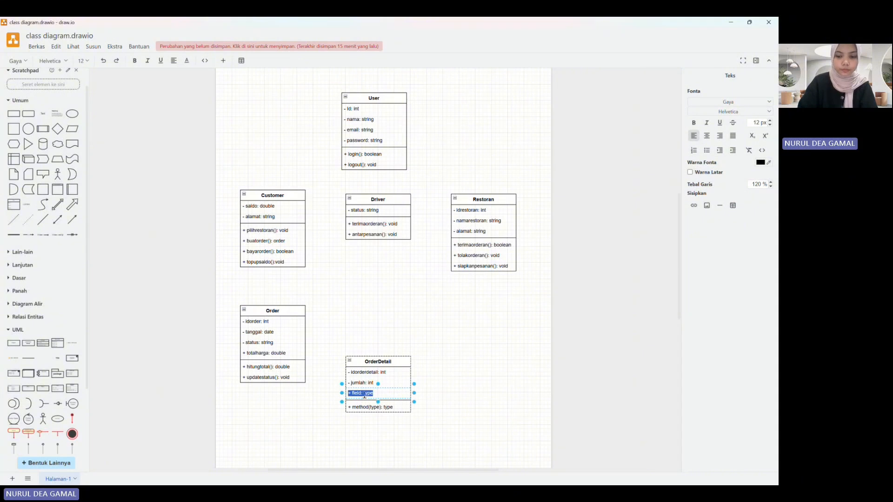
text(- su)
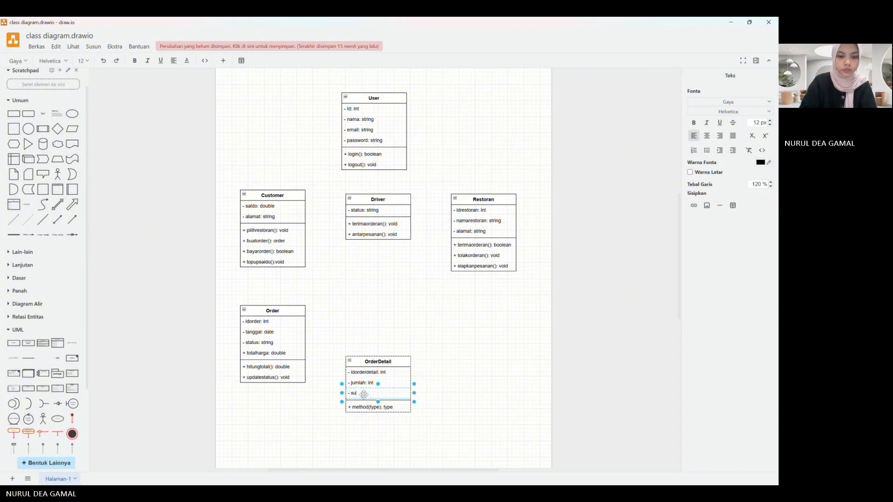
text(btotal)
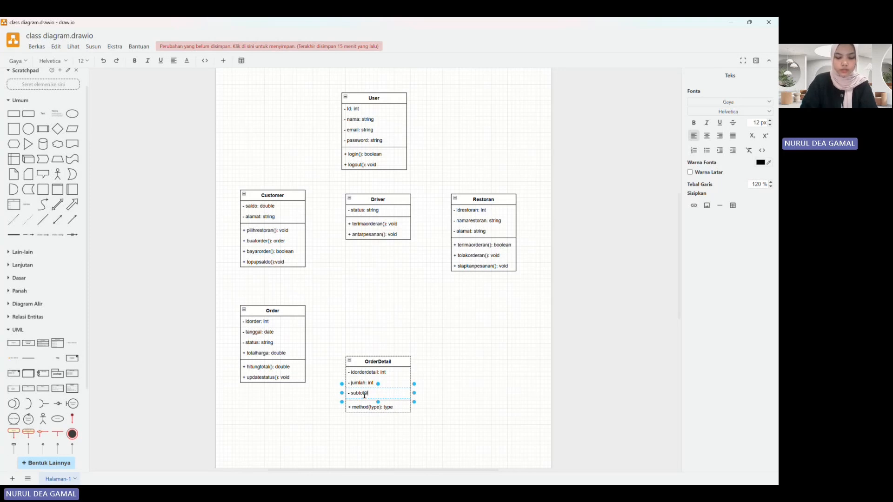
text(: double)
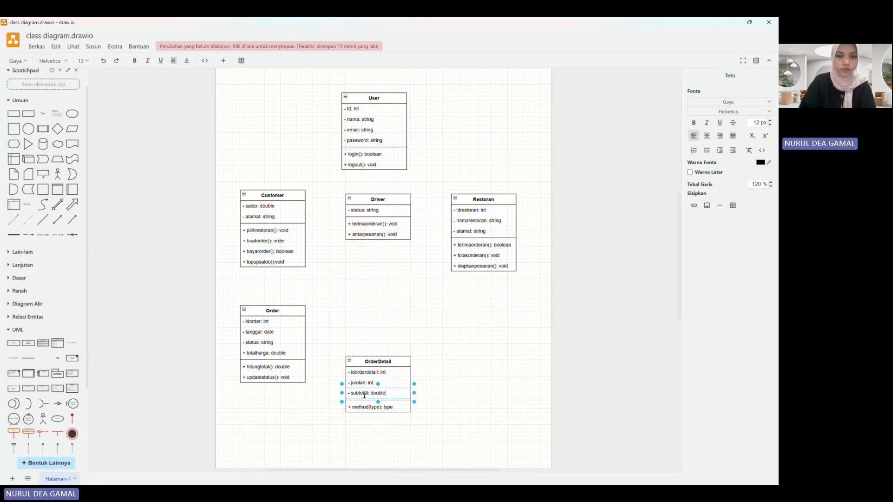
Step: Set the method of the OrderDetail class to "+ hitungsubtotal(): double"
double_click(363, 406)
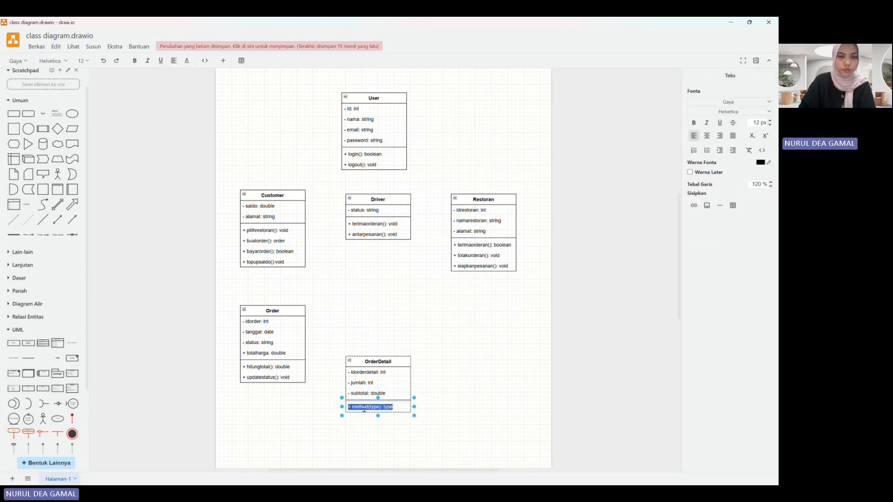
text(+)
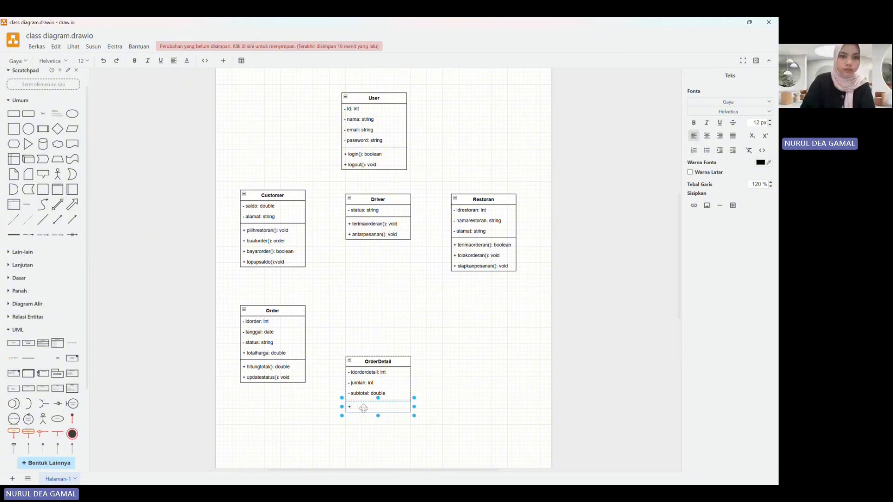
text(hitungsubtotal(): double)
click(318, 406)
Step: Add another class shape below Restoran, beside OrderDetail, and name it "Menu"
click(45, 346)
drag(403, 258, 504, 331)
double_click(498, 328)
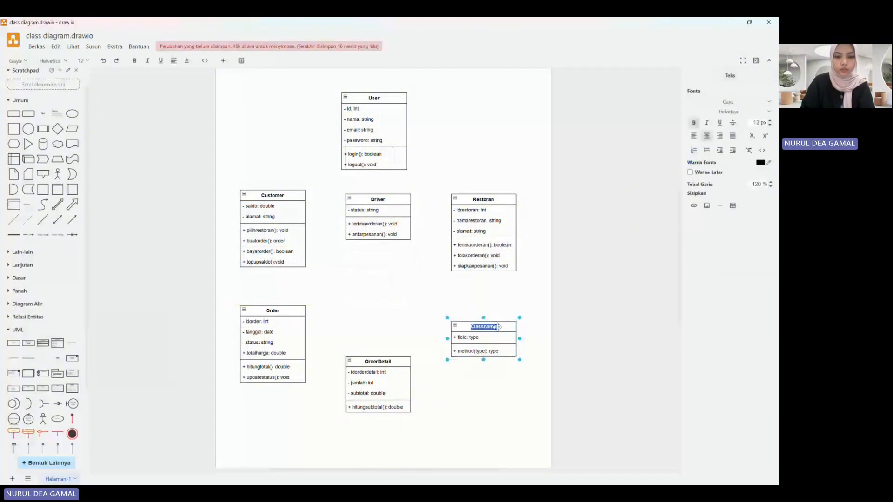
text(Menu)
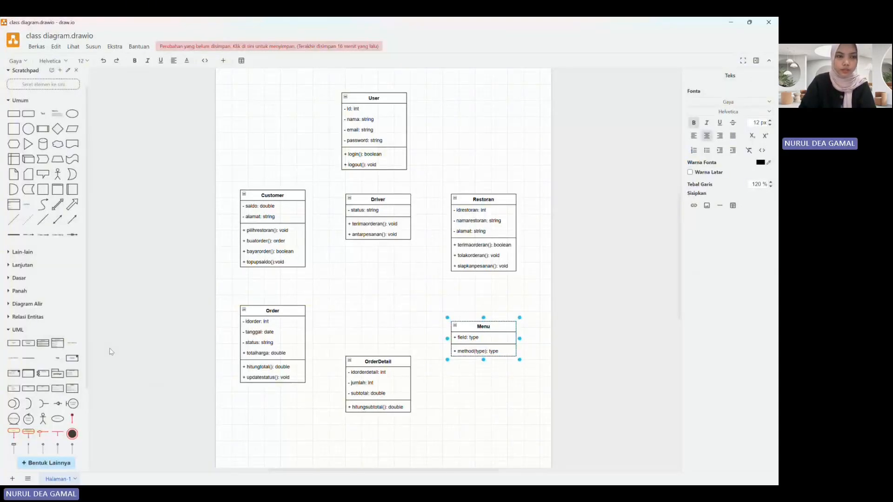
key(Escape)
Step: Add two extra attribute rows to the Menu class and set its first attribute to "- idmenu: int"
drag(70, 344, 514, 325)
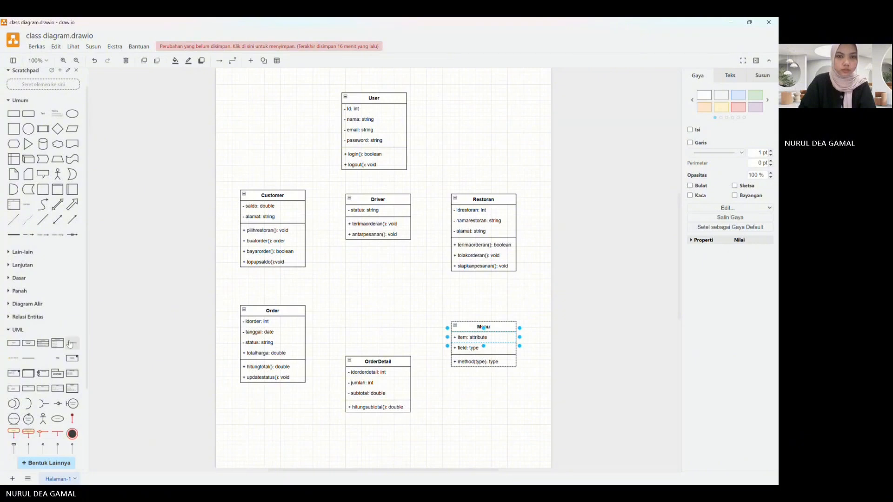
drag(70, 344, 469, 339)
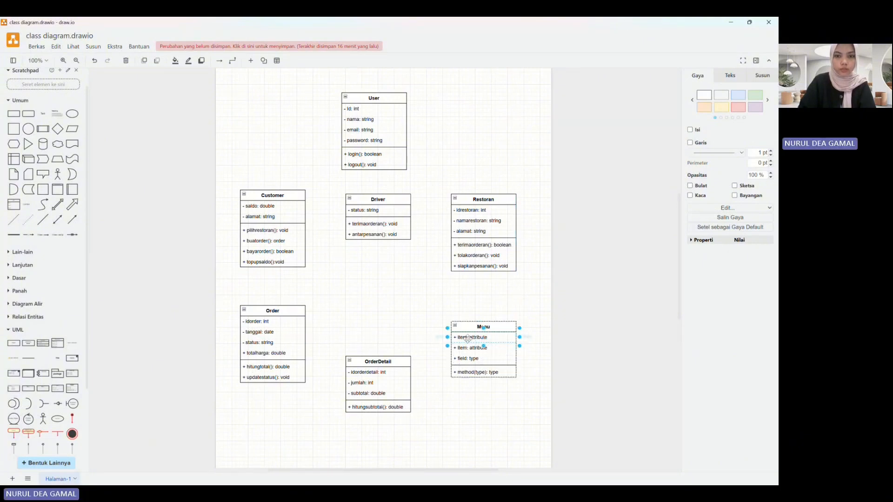
double_click(468, 339)
text(-)
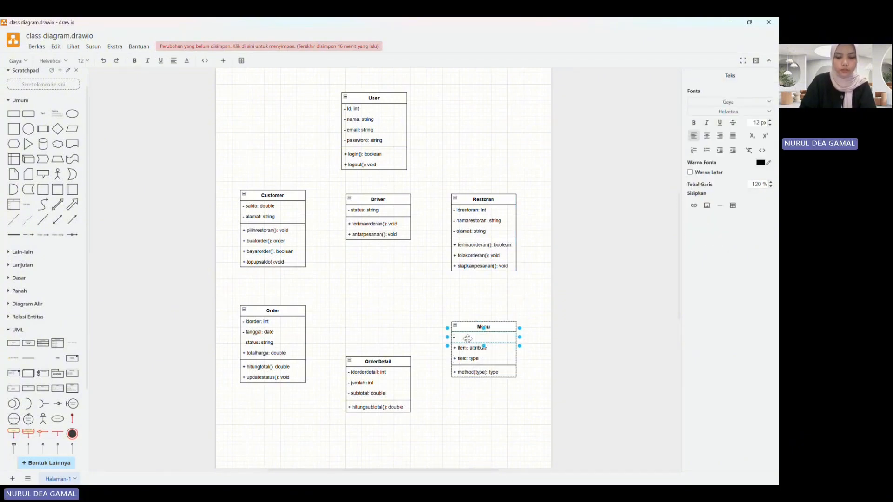
text( idmenu: i)
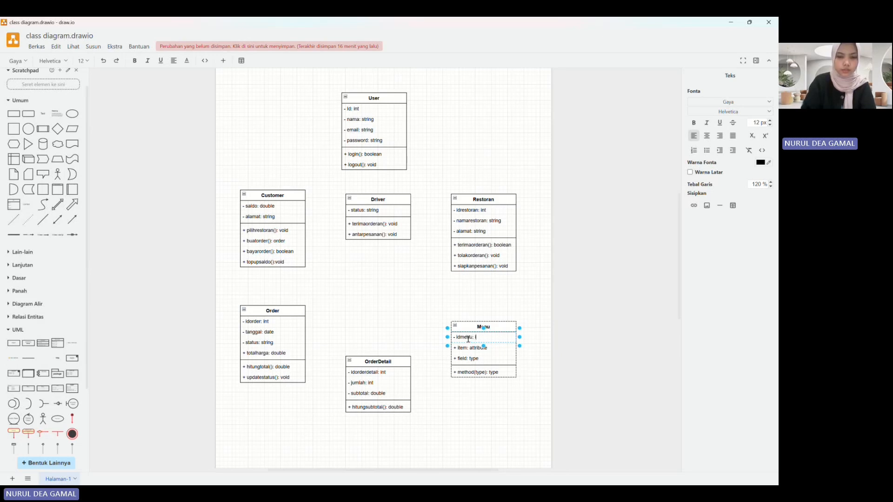
text(nt)
Step: Set the second attribute of the Menu class to "- namamenu: string"
double_click(469, 349)
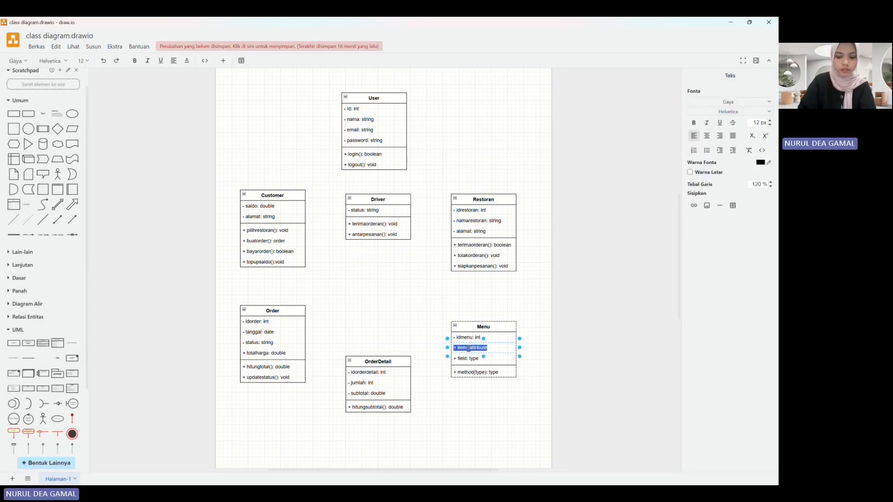
text(nama)
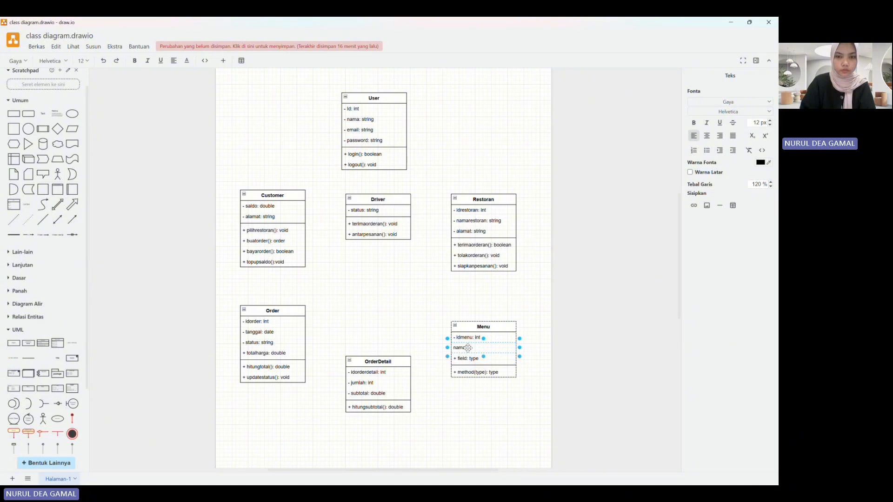
key(BackSpace)
key(BackSpace)
key(BackSpace)
key(BackSpace)
text(nam)
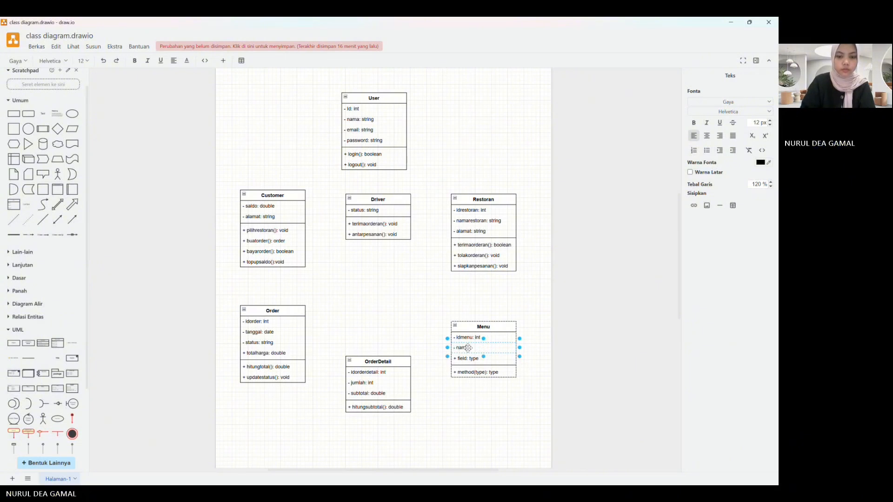
text(amenu:)
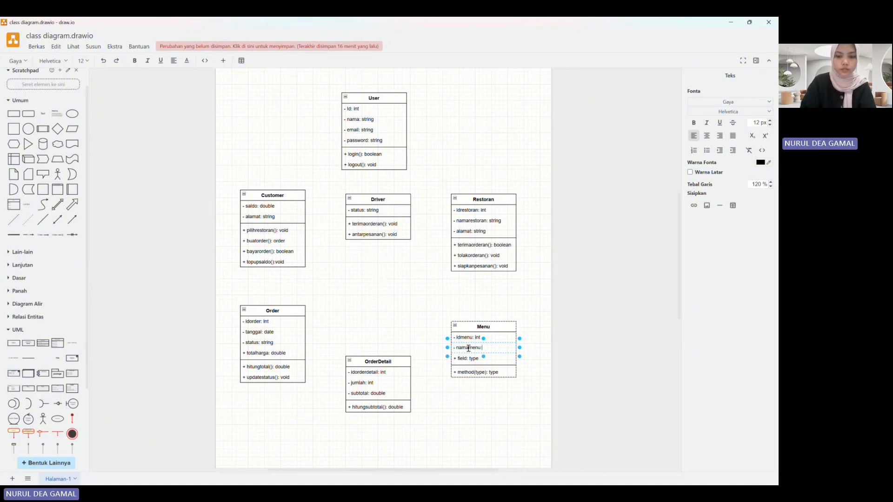
text( string)
Step: Set the third attribute of the Menu class to "- harga: double"
click(467, 359)
double_click(467, 359)
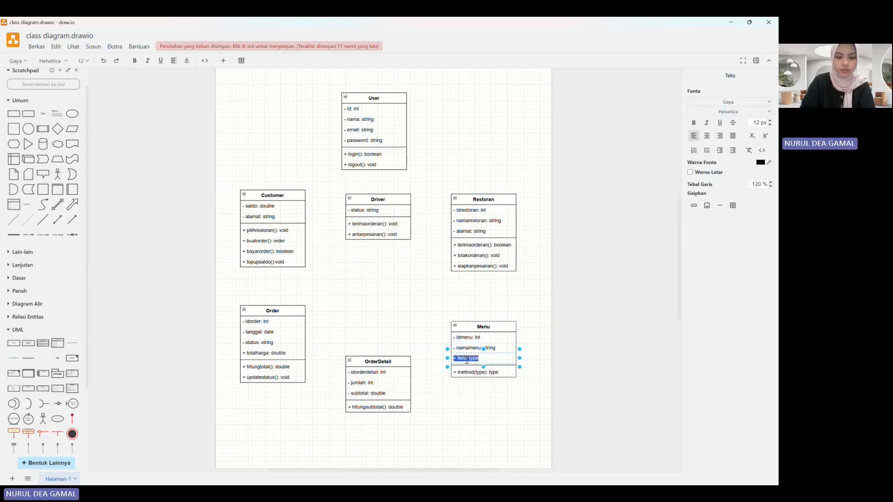
text(- har)
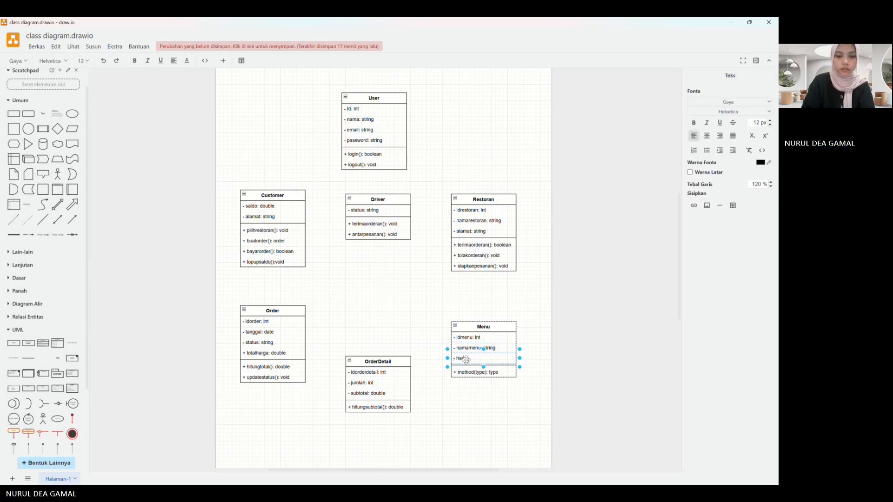
text(ga)
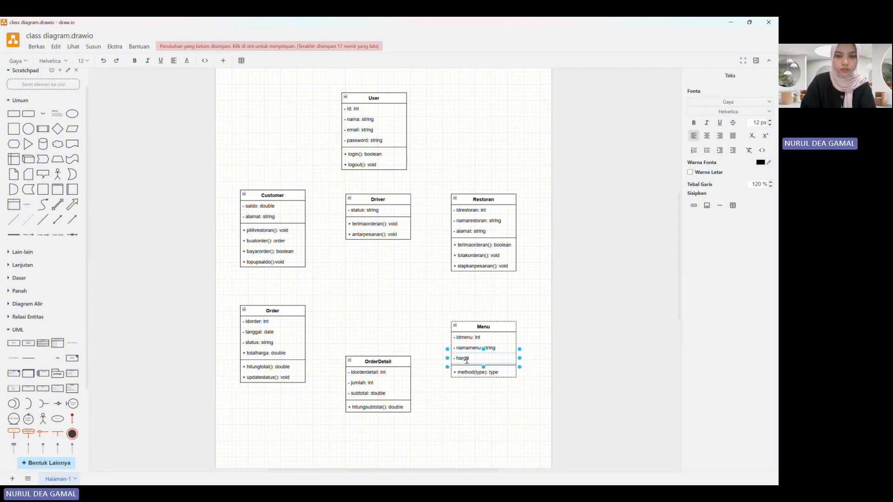
text(: double)
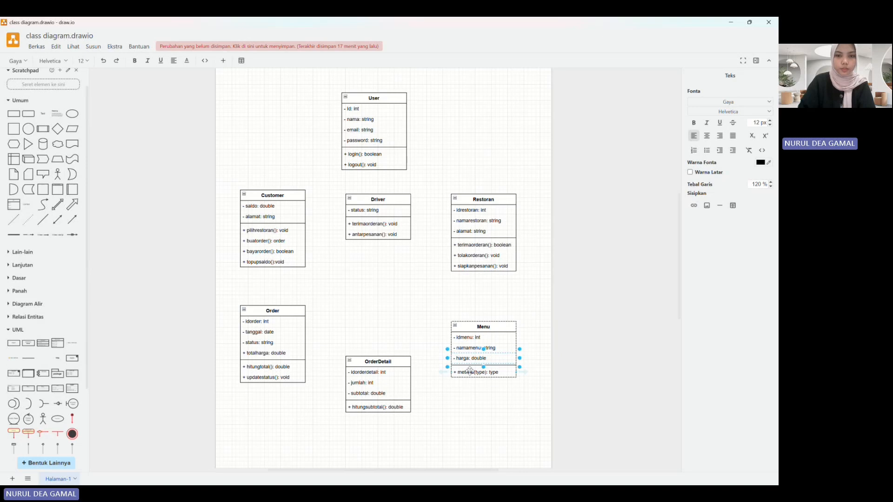
Step: Try to replace the placeholder method of the Menu class with "+ getharga(): double"
double_click(472, 372)
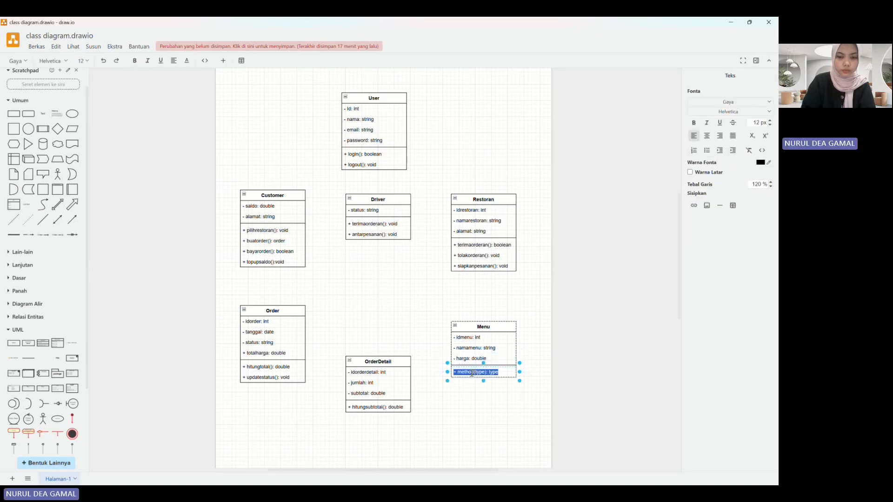
click(472, 372)
text(getharga)
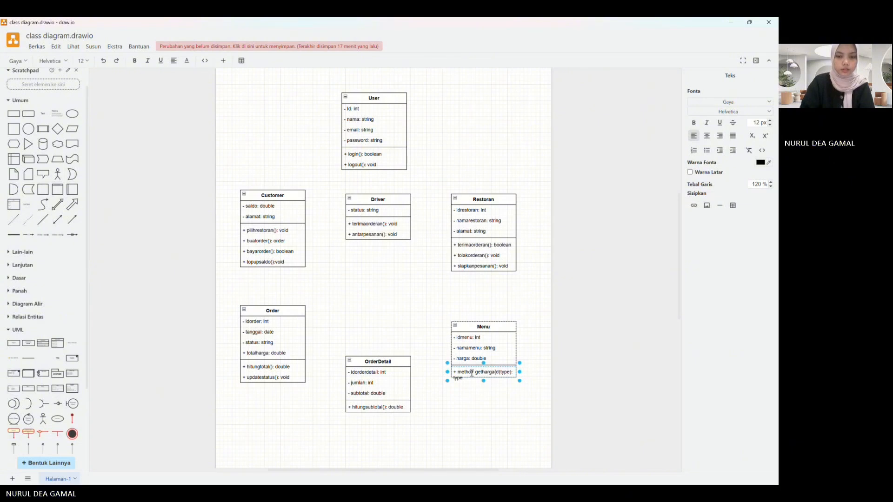
text((): double)
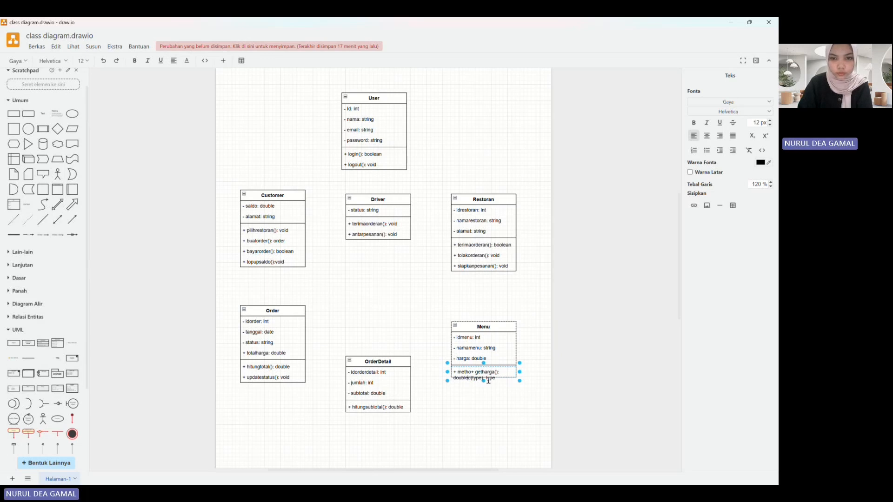
key(BackSpace)
key(BackSpace)
key(BackSpace)
key(BackSpace)
key(BackSpace)
key(BackSpace)
key(BackSpace)
key(BackSpace)
key(BackSpace)
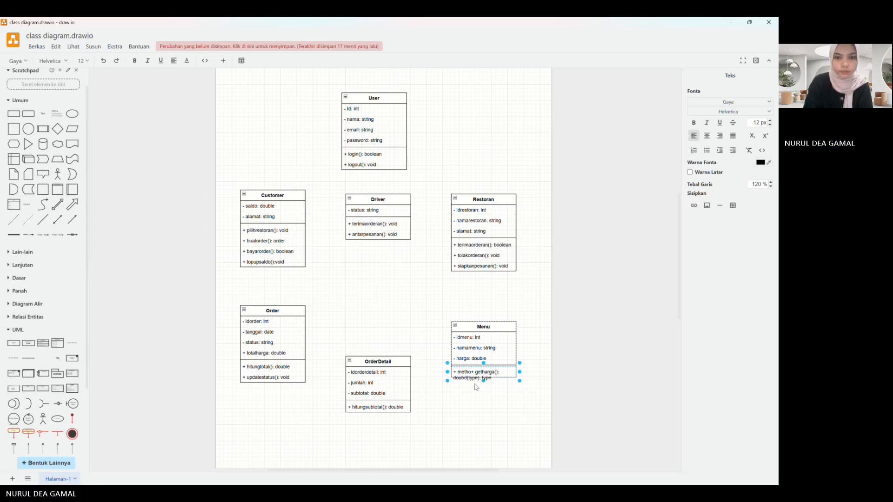
text(i)
key(BackSpace)
key(BackSpace)
key(BackSpace)
key(BackSpace)
key(BackSpace)
key(BackSpace)
key(BackSpace)
key(BackSpace)
key(BackSpace)
key(BackSpace)
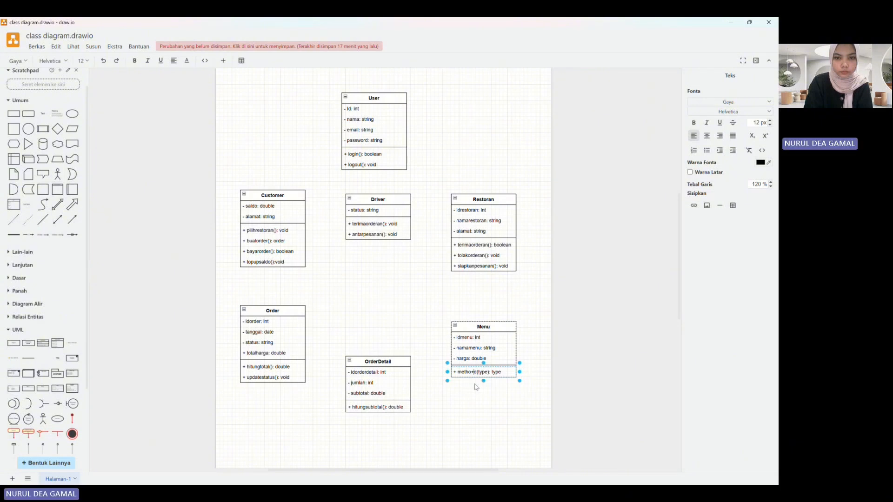
Step: Undo the latest text edits to the method and the second and third attributes of the Menu class
key(ctrl+z)
key(ctrl+z)
key(ctrl+z)
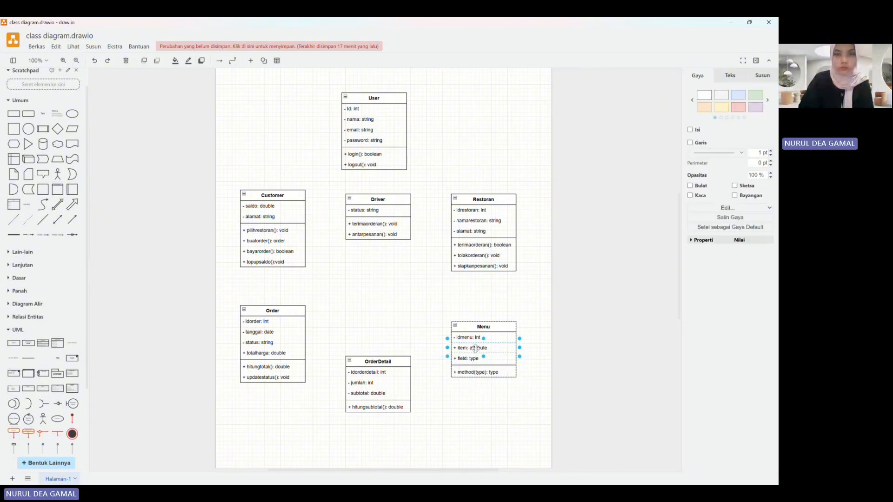
Step: Set the second attribute of the Menu class to "- namamenu: string"
double_click(475, 349)
text(na)
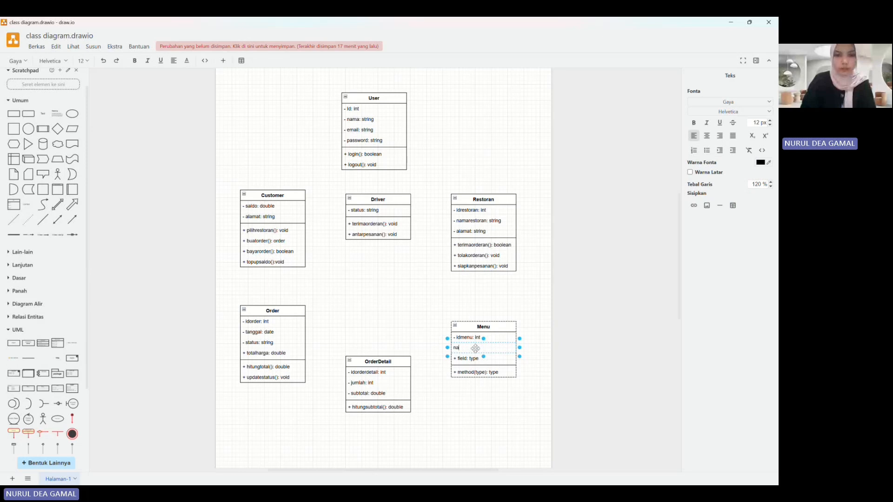
key(BackSpace)
key(BackSpace)
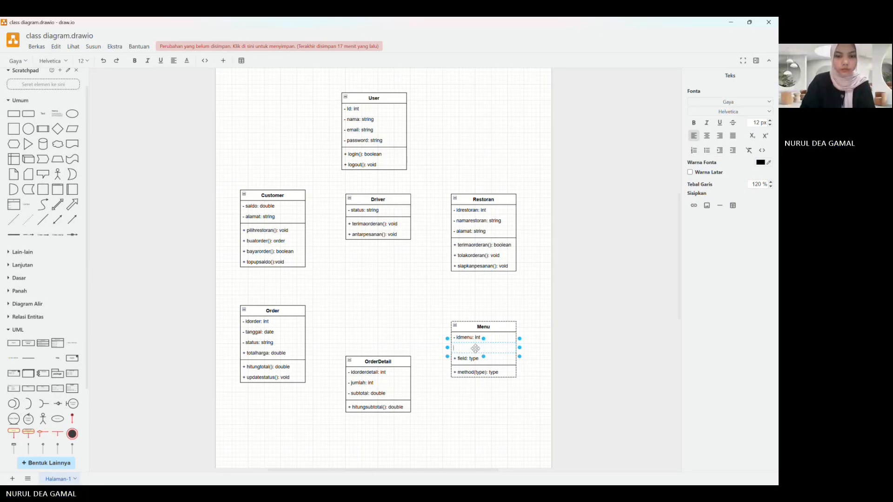
text(- namamen)
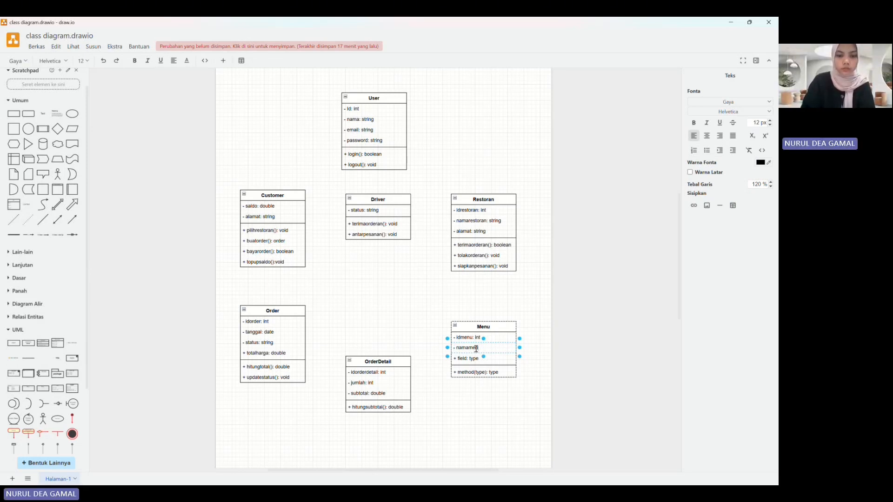
text(u: st)
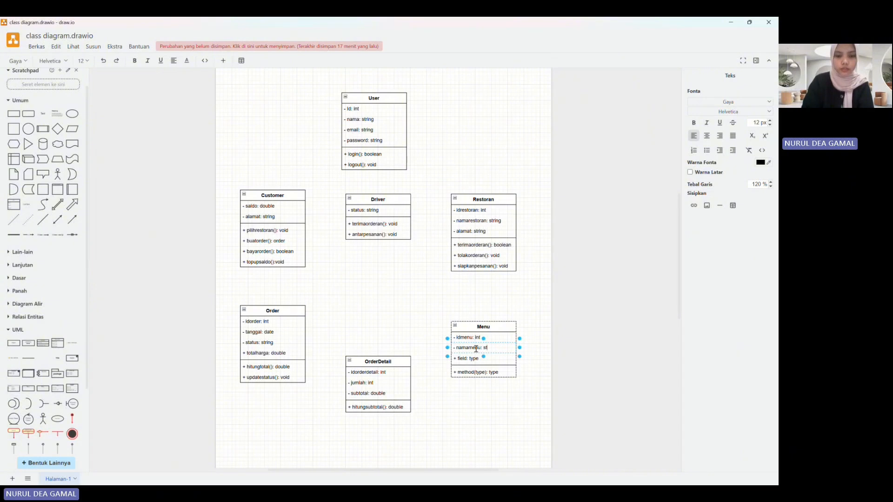
text(ring)
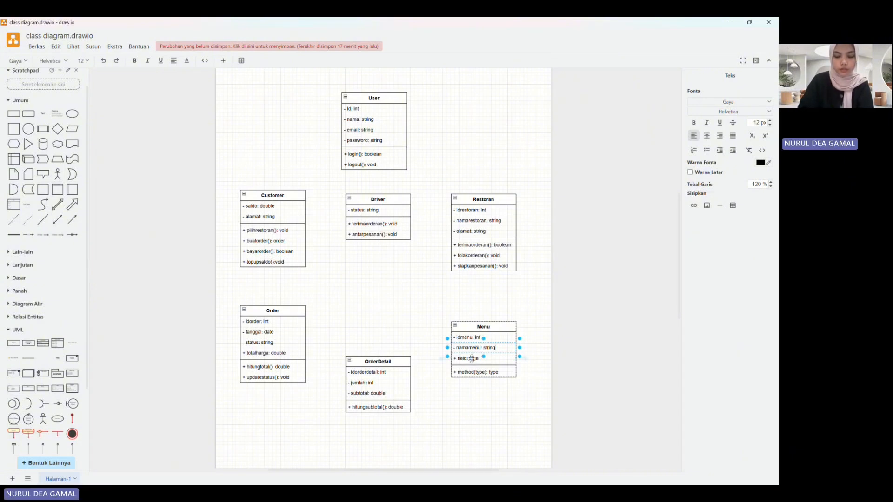
Step: Set the third attribute of the Menu class to "- harga: double"
click(472, 358)
text(har)
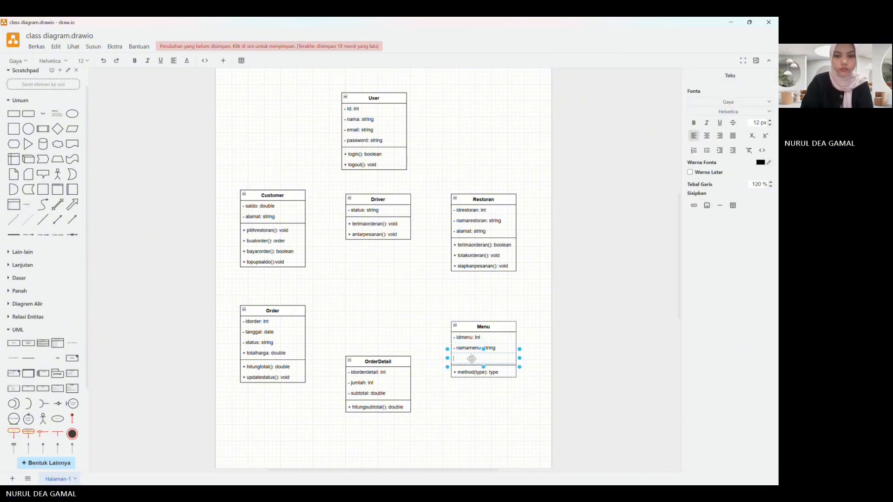
text(ga: dou)
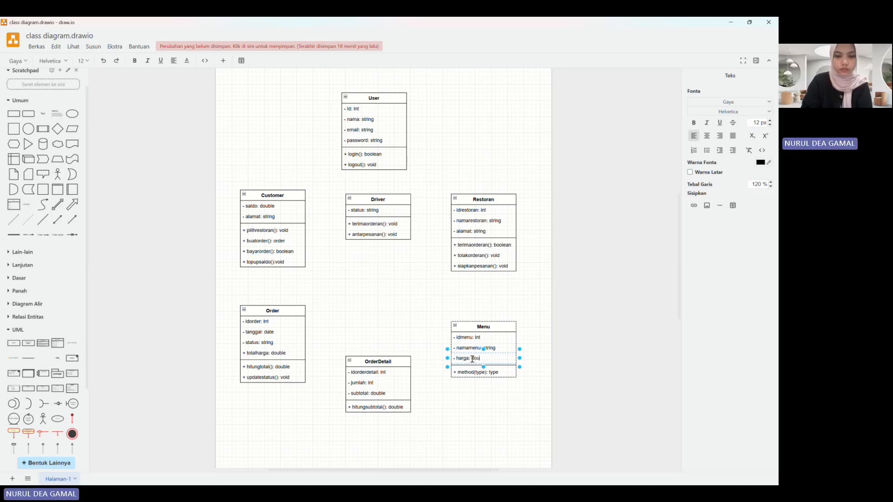
text(ble)
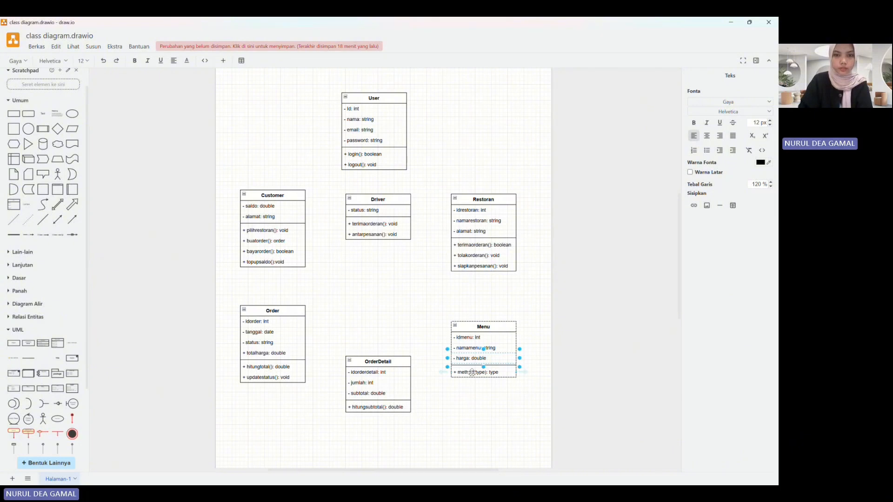
Step: Replace the placeholder method of the Menu class with "+ getharga(): double"
double_click(473, 373)
text(+)
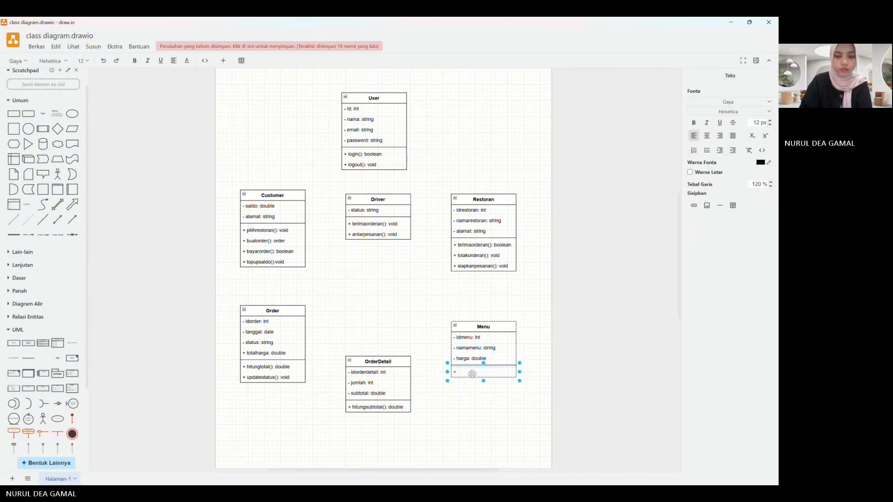
text( getharga)
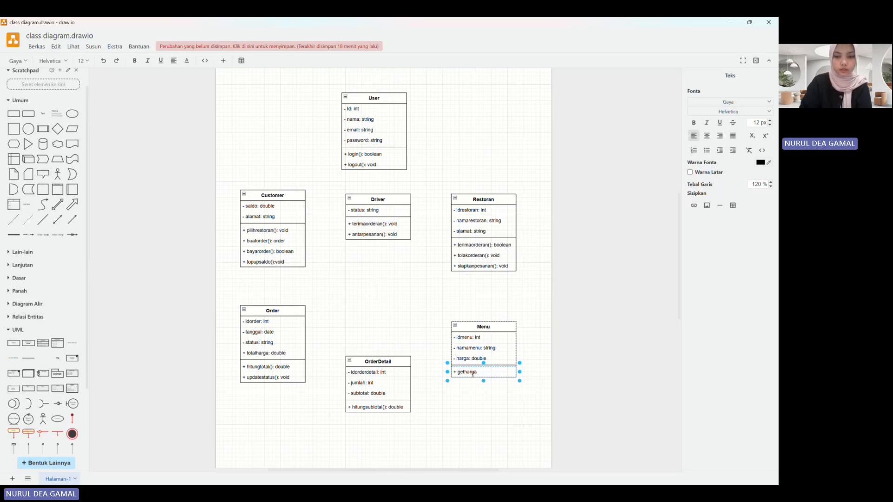
text((): double)
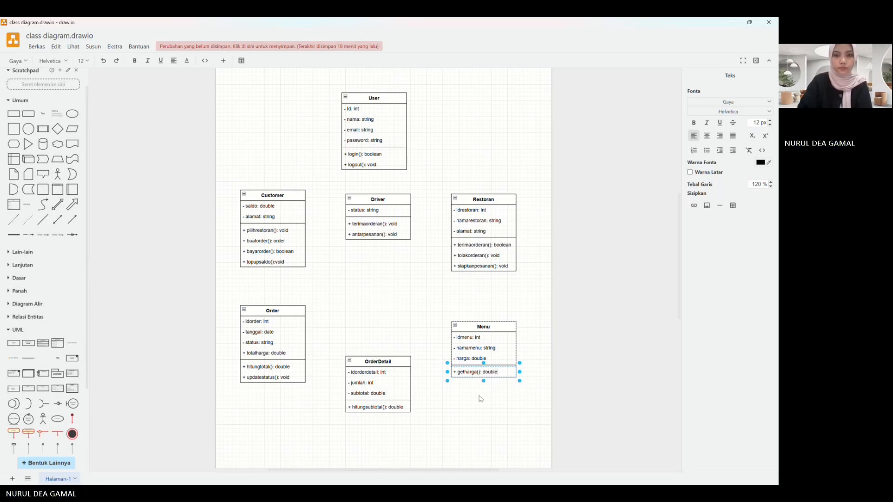
click(481, 399)
click(544, 413)
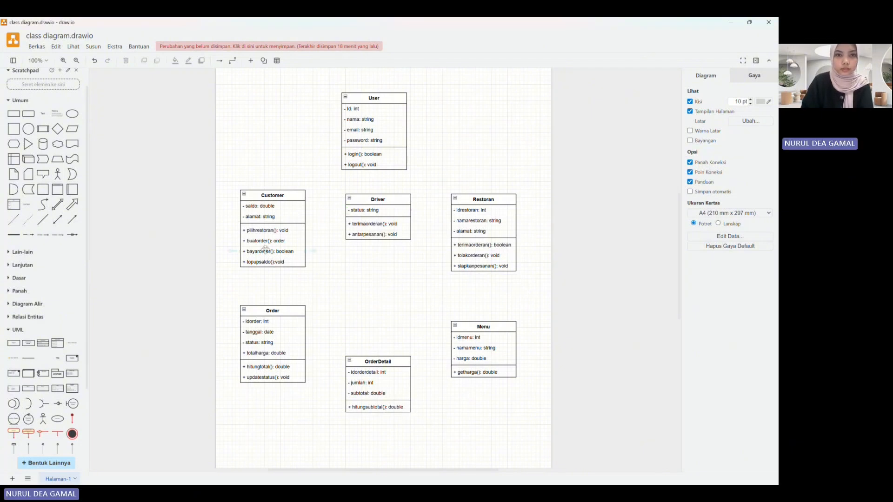
click(289, 193)
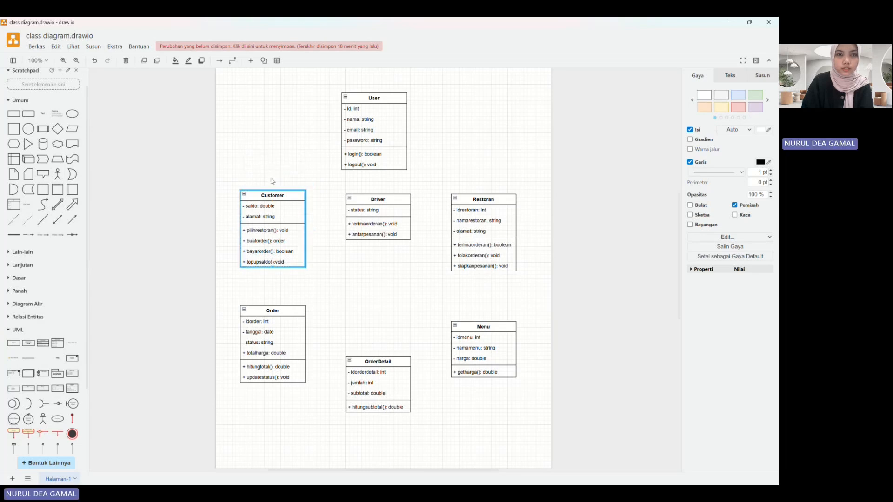
click(273, 180)
key(ctrl+z)
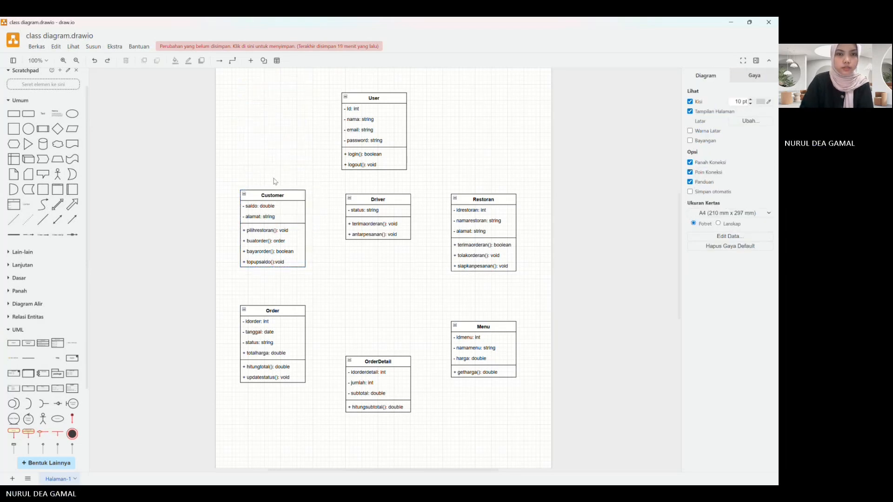
Step: Draw connectors from the Customer class and the Driver class to the User class
click(291, 194)
drag(273, 180, 303, 126)
click(296, 194)
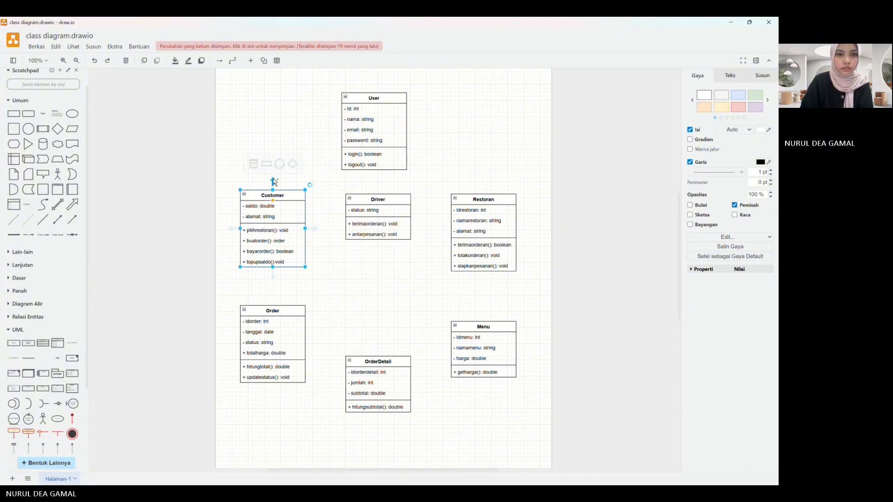
drag(273, 181, 342, 129)
click(383, 200)
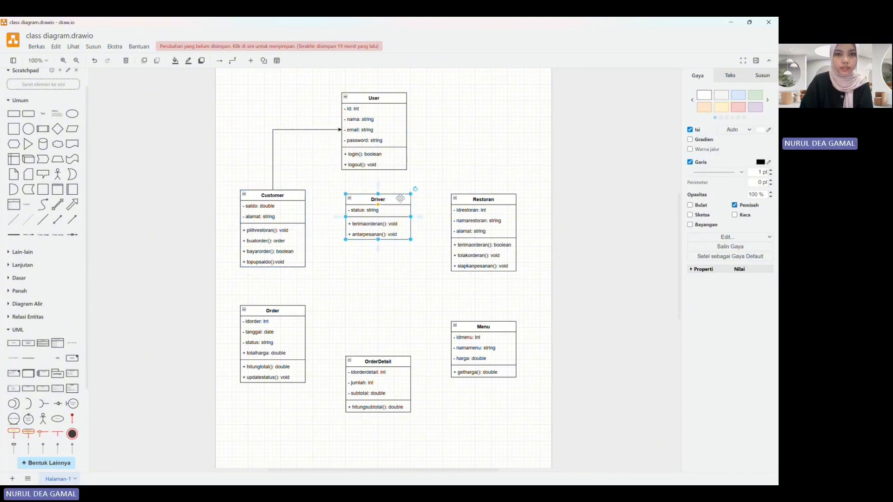
drag(379, 186, 363, 172)
click(477, 168)
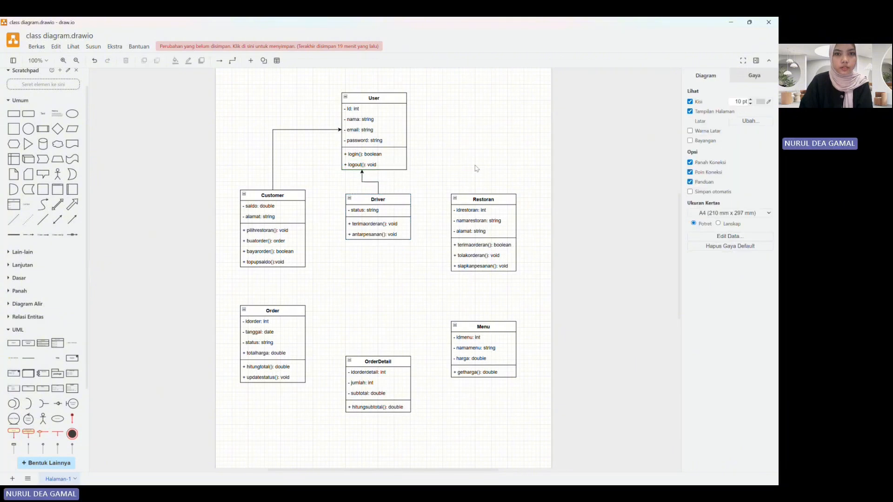
Step: Change the end arrowheads of the Customer–User and Driver–User connectors to a small hollow triangle
click(272, 147)
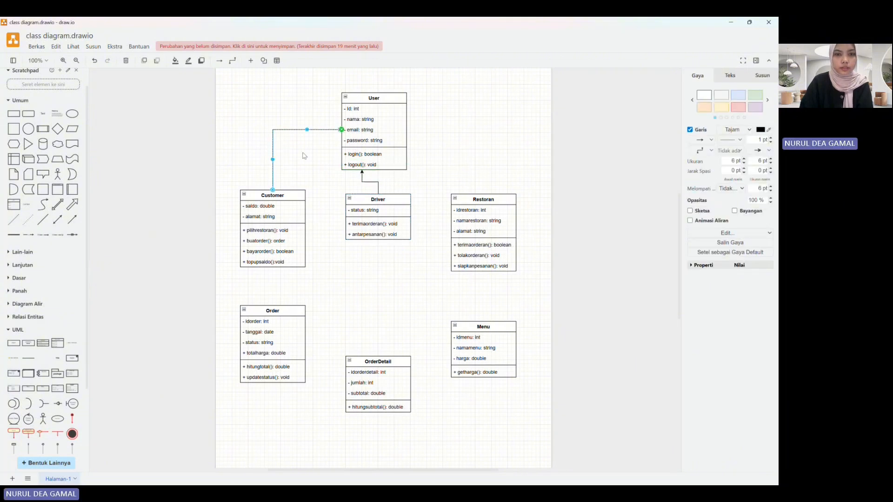
shift+click(365, 181)
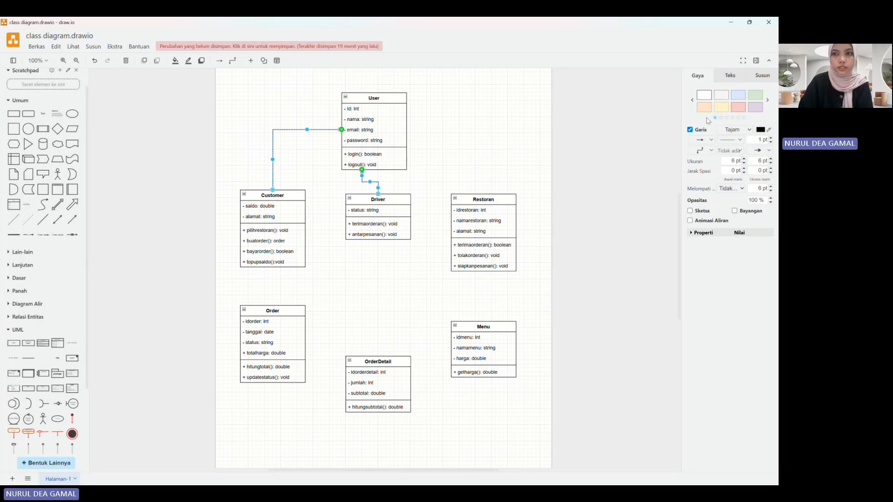
click(770, 151)
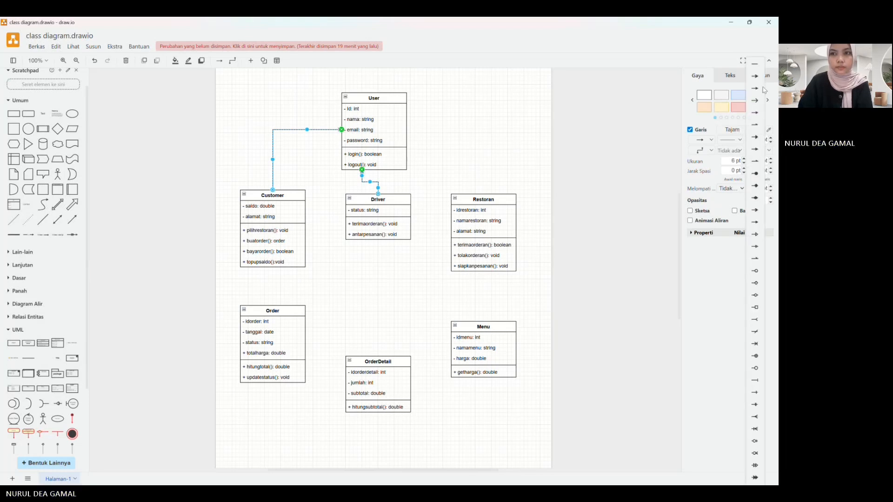
click(755, 234)
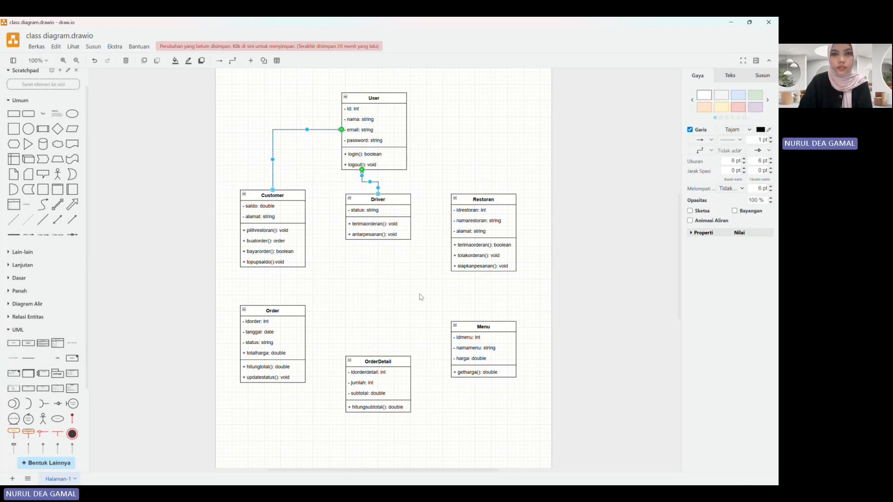
click(391, 302)
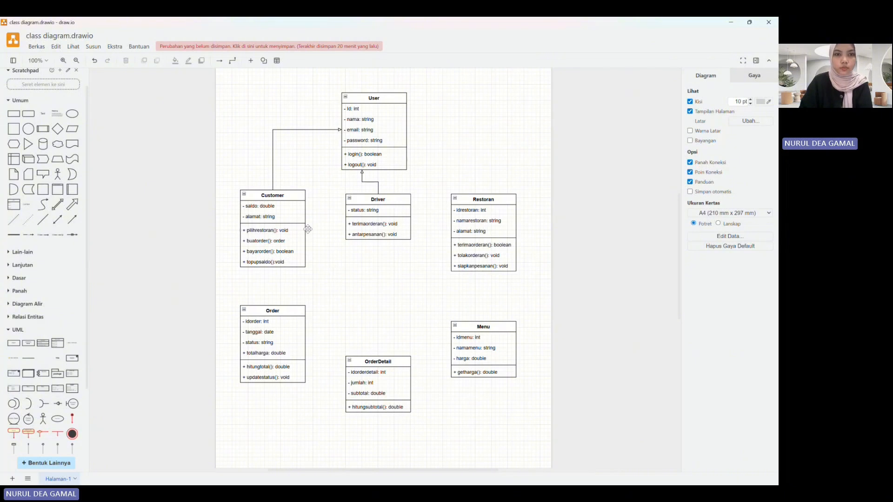
Step: Draw connectors from the Customer class and the Driver class to the Order class
click(298, 195)
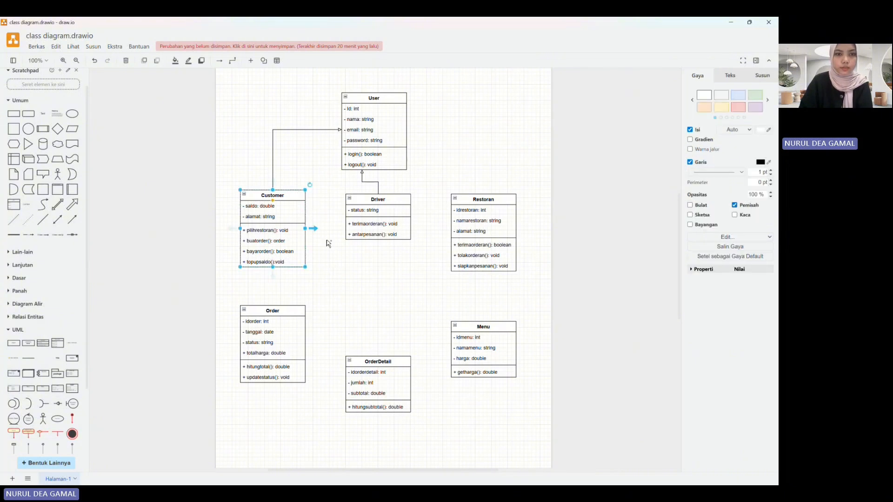
click(270, 279)
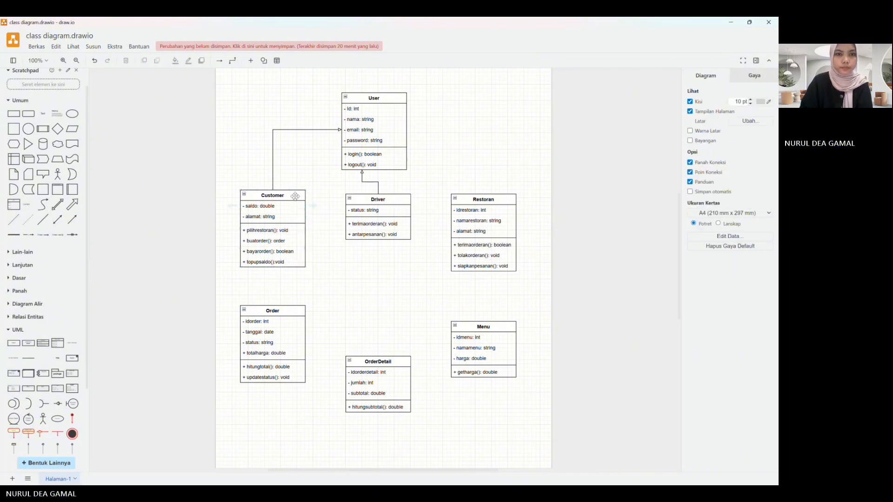
click(295, 196)
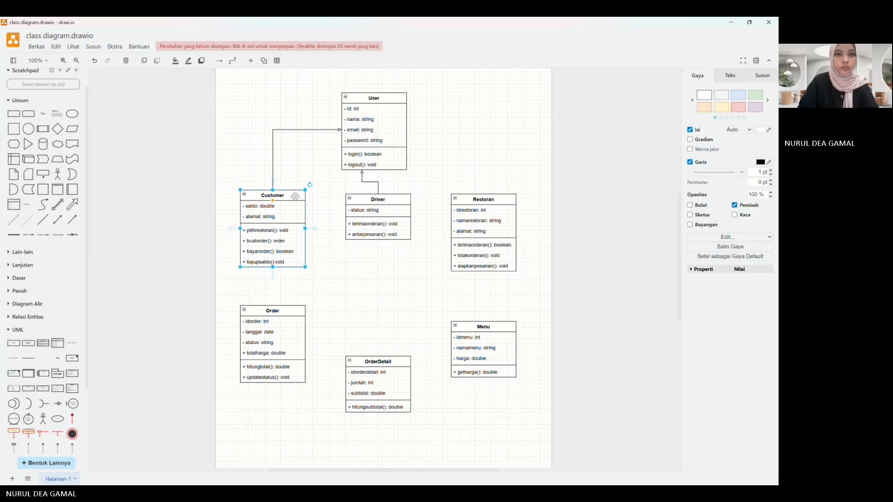
drag(273, 275, 272, 304)
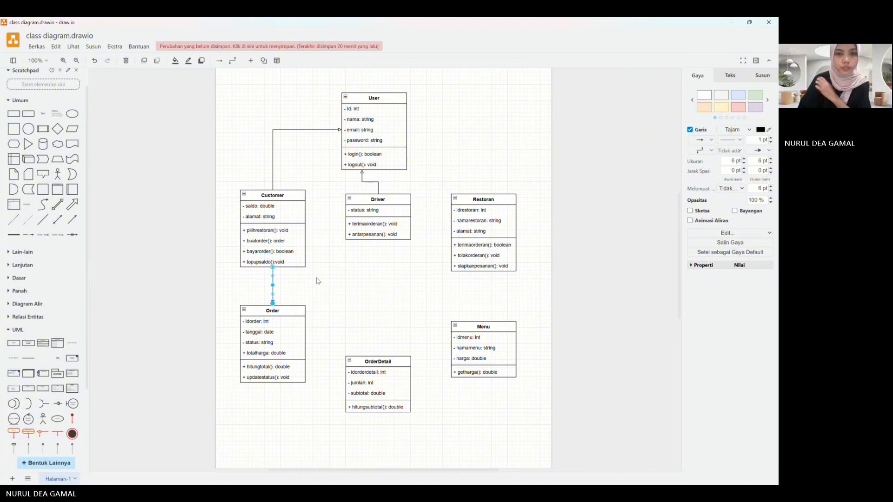
click(318, 281)
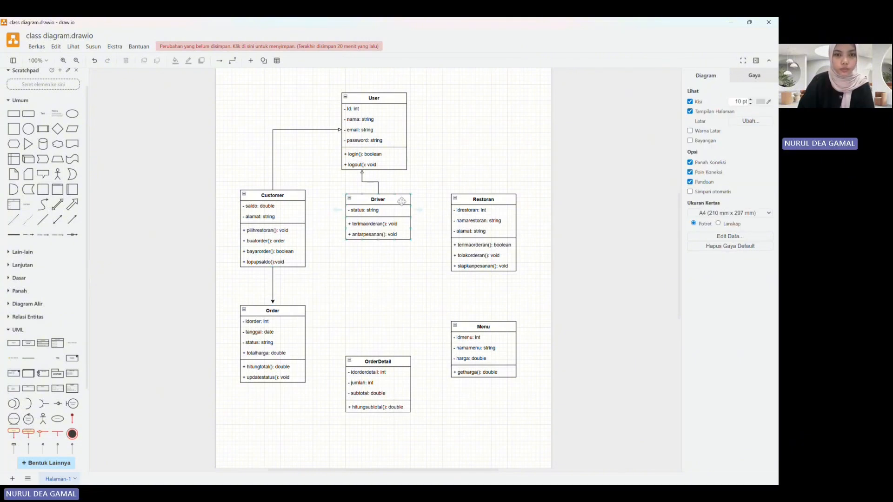
drag(378, 248, 307, 332)
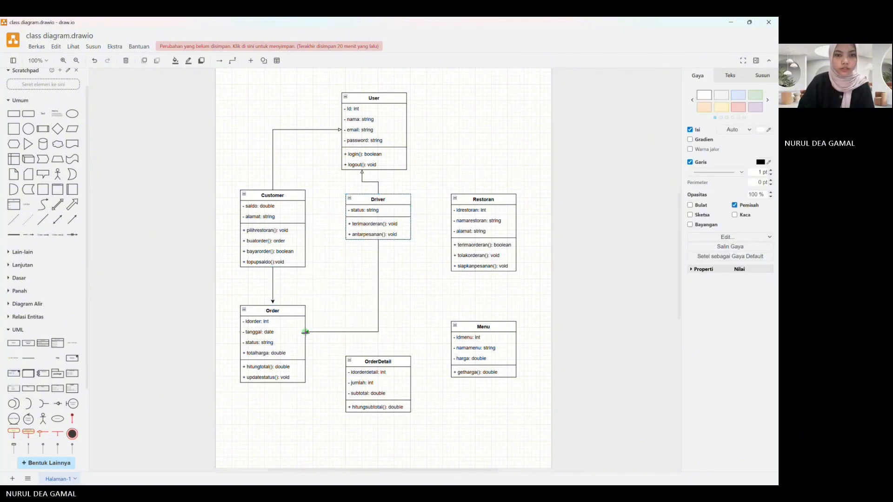
Step: Draw connectors from the Order class and the Menu class to the OrderDetail class
click(280, 379)
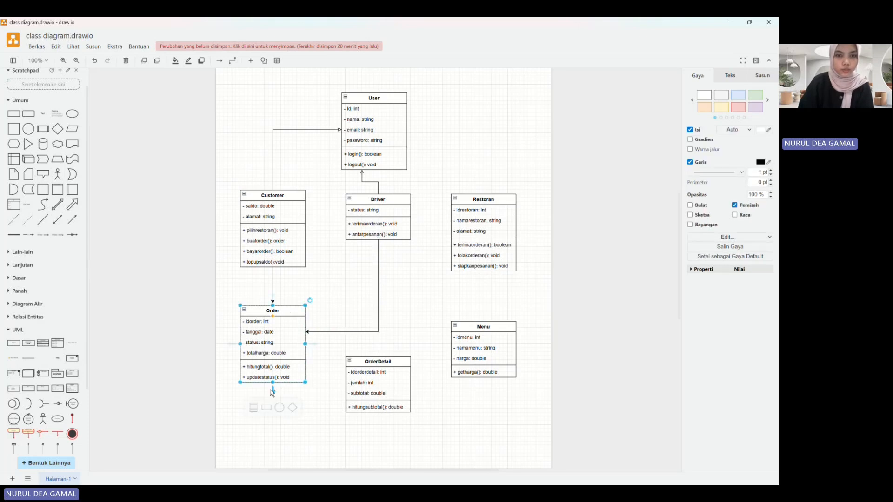
drag(272, 391, 346, 393)
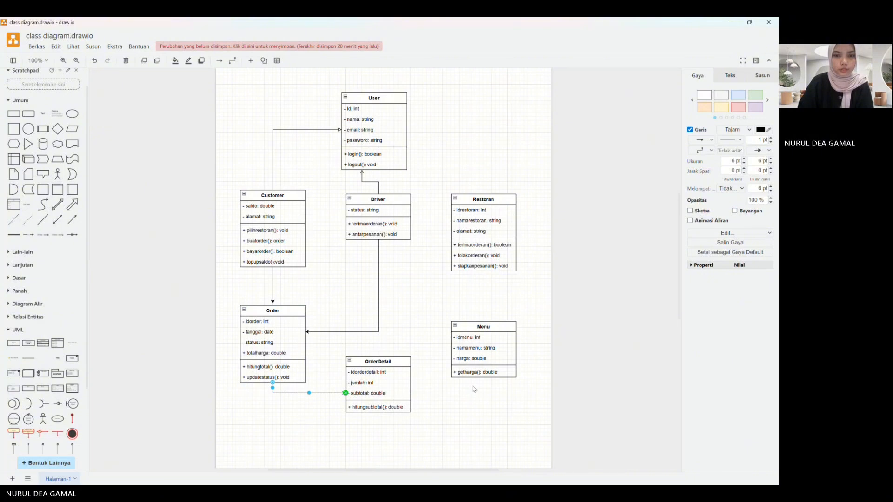
click(513, 331)
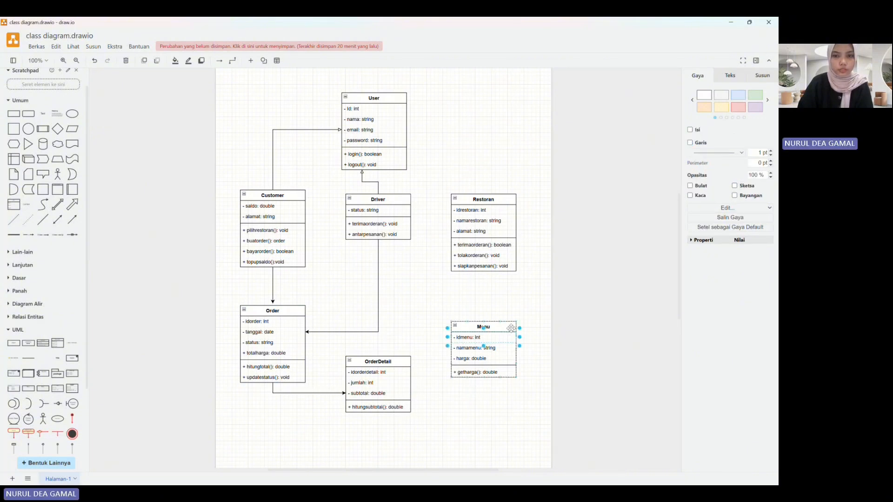
click(509, 328)
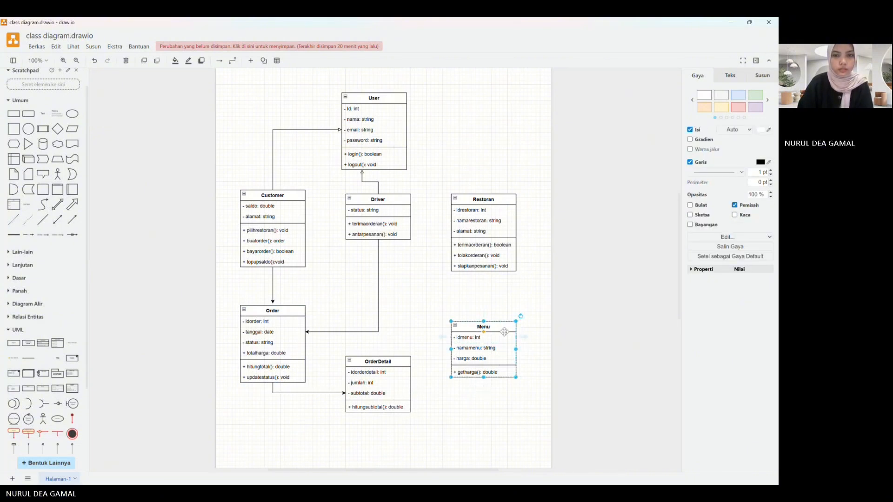
drag(482, 386, 411, 393)
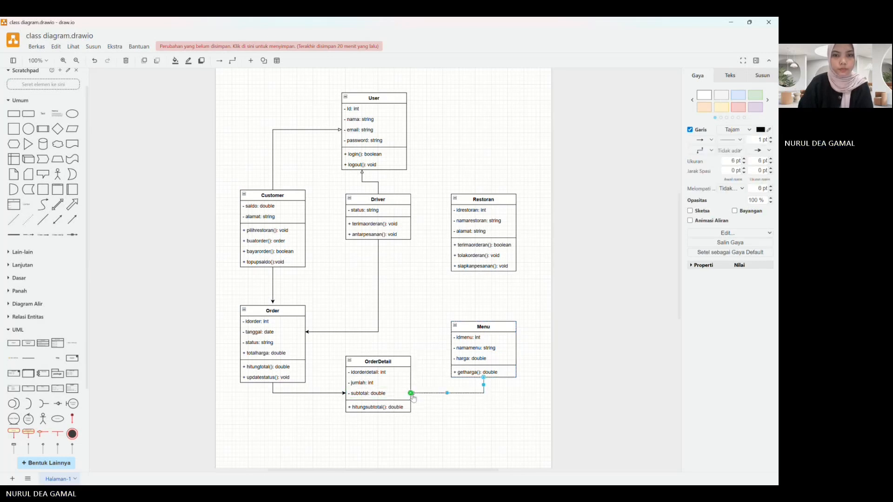
Step: Draw a connector from the bottom of the Restoran class to the top of the Menu class
click(507, 204)
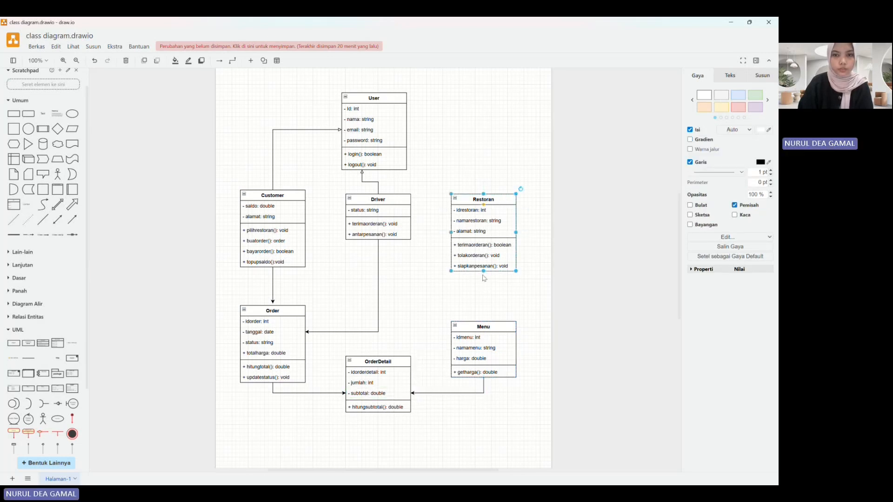
drag(484, 282, 483, 320)
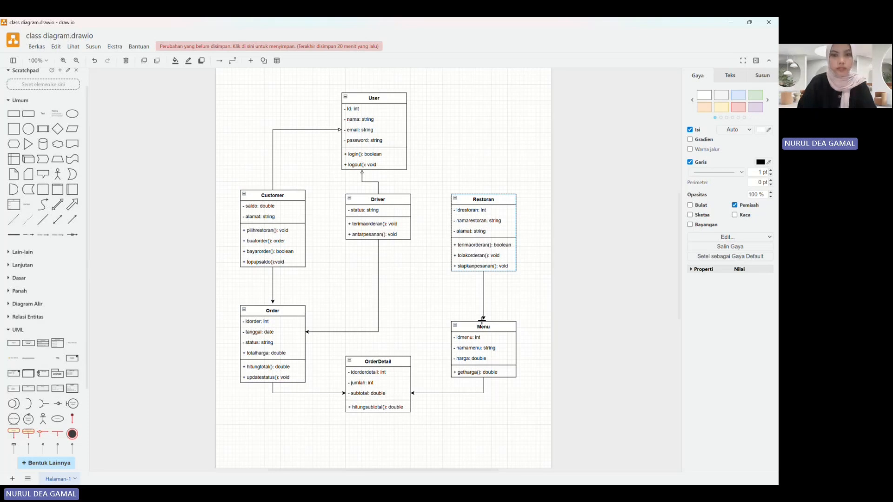
drag(482, 320, 482, 321)
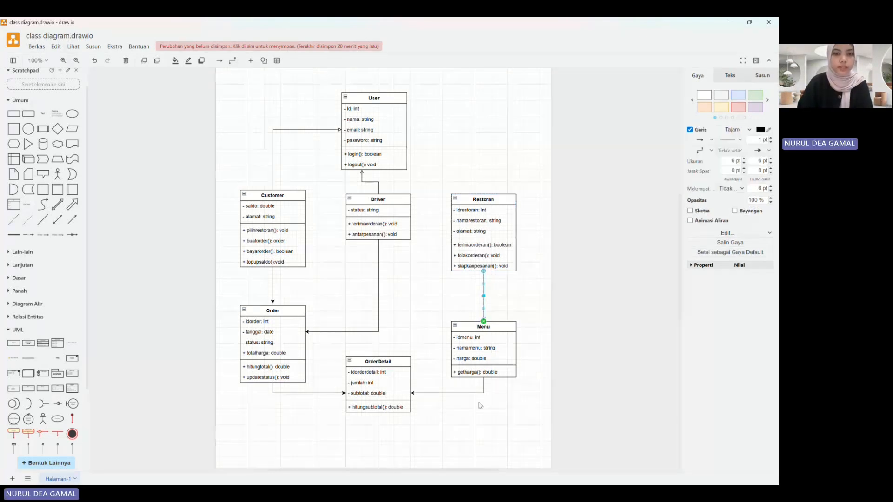
Step: Remove the end arrowheads from the Restoran–Menu, Menu–OrderDetail, Order–OrderDetail, Driver–Order and Customer–Order connectors
shift+click(460, 393)
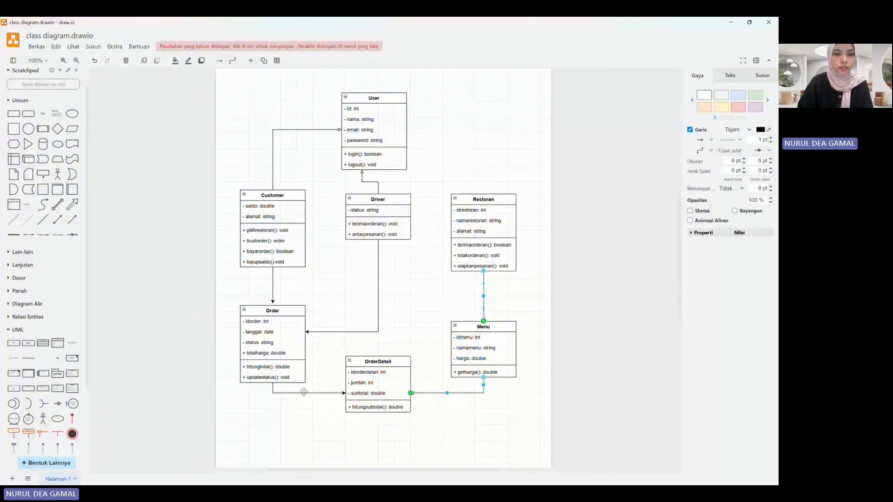
shift+click(304, 393)
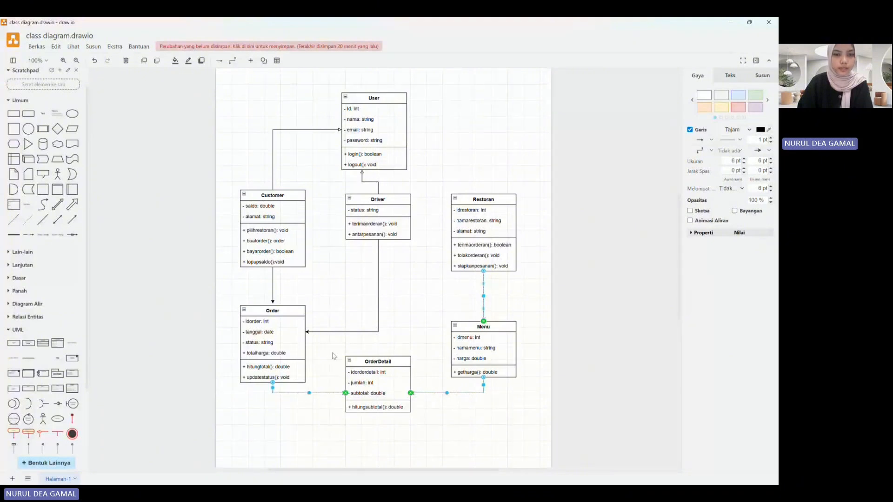
shift+click(374, 331)
shift+click(274, 287)
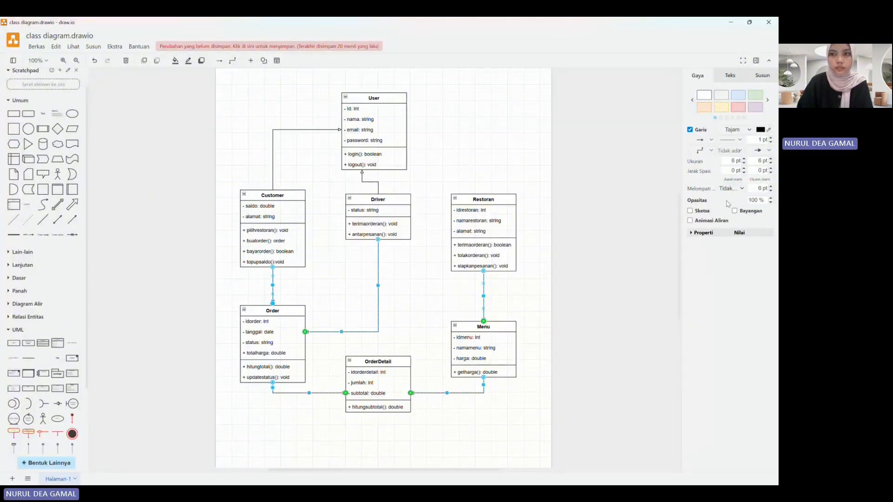
click(762, 150)
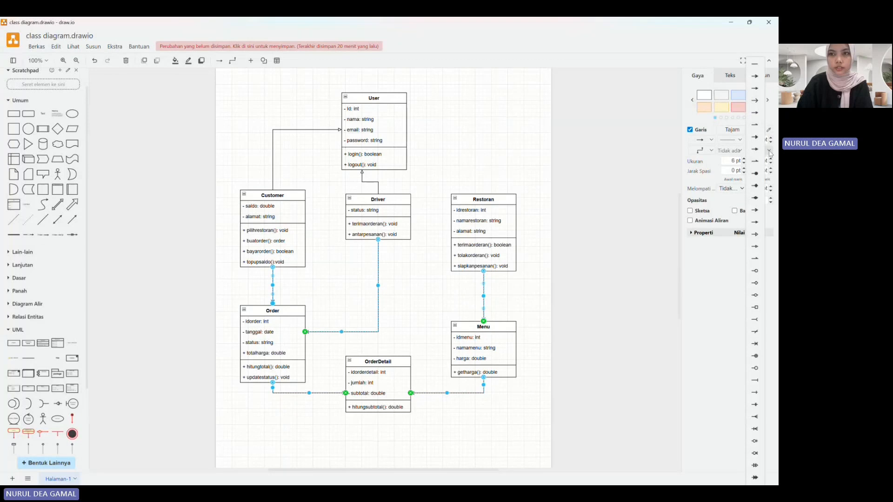
click(755, 65)
click(429, 304)
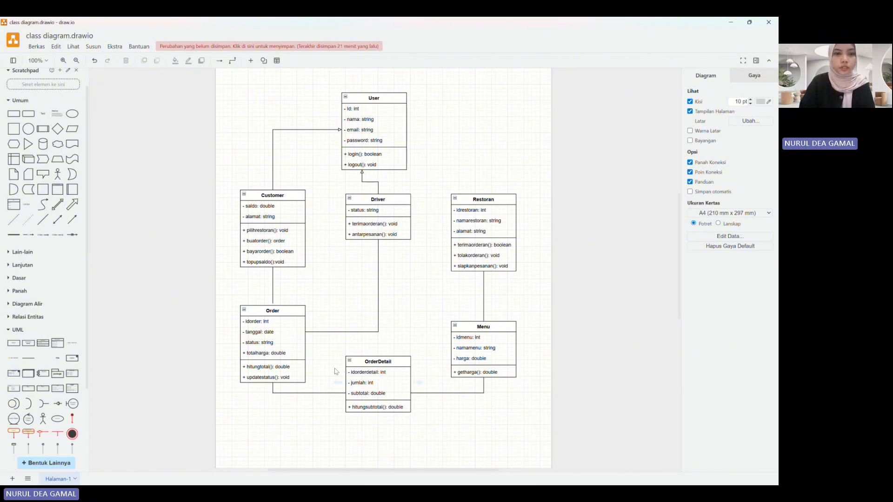
Step: Add the multiplicity label 1 at the Customer end of the Customer–Order connector
double_click(279, 275)
click(304, 269)
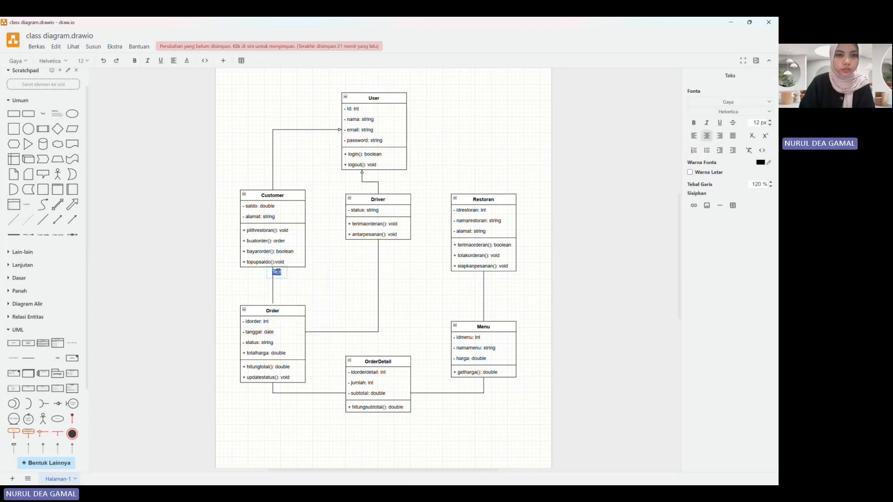
text(1)
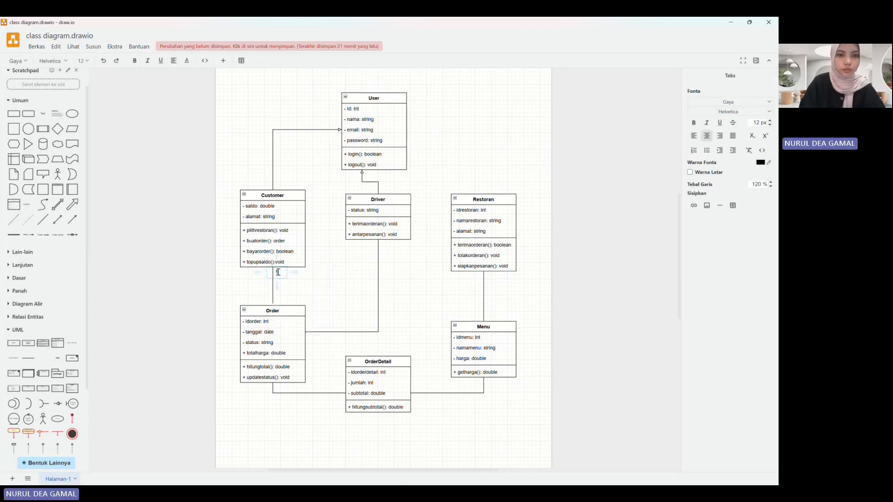
key(Escape)
Step: Add the multiplicity label 0..* at the Order end of the Customer–Order connector and shift it beside the line
click(281, 300)
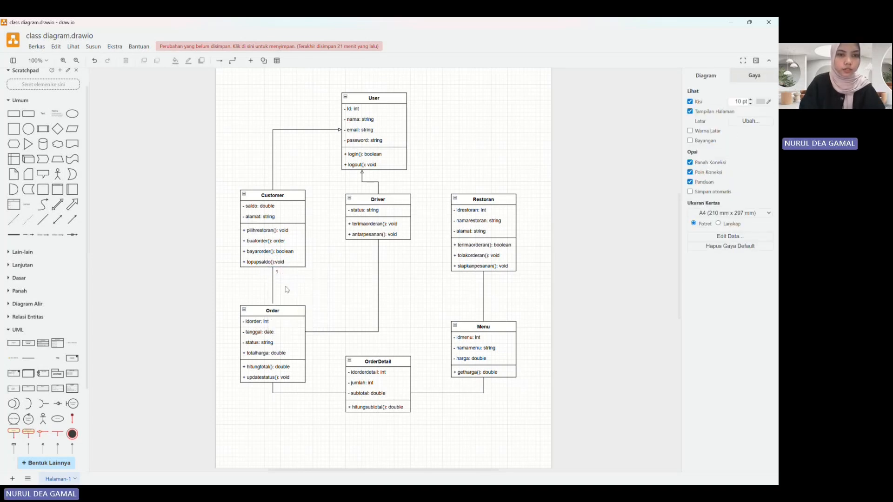
right_click(279, 297)
click(278, 297)
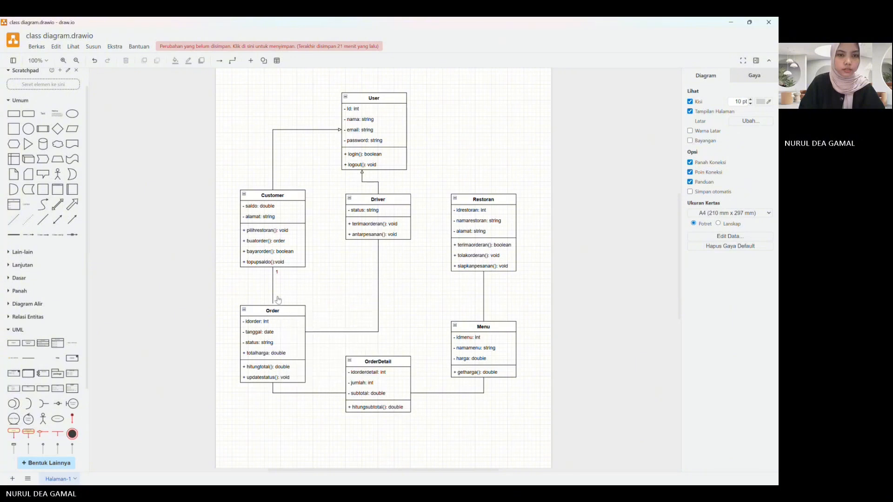
double_click(278, 297)
click(277, 297)
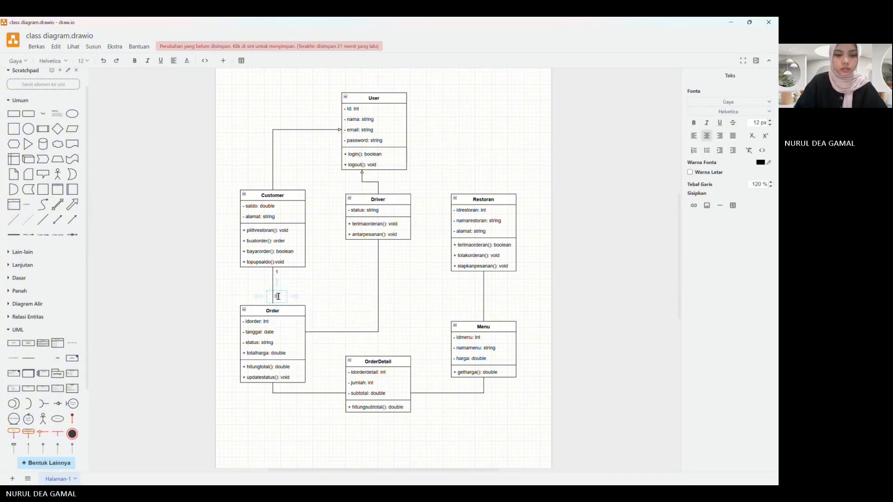
text(0)
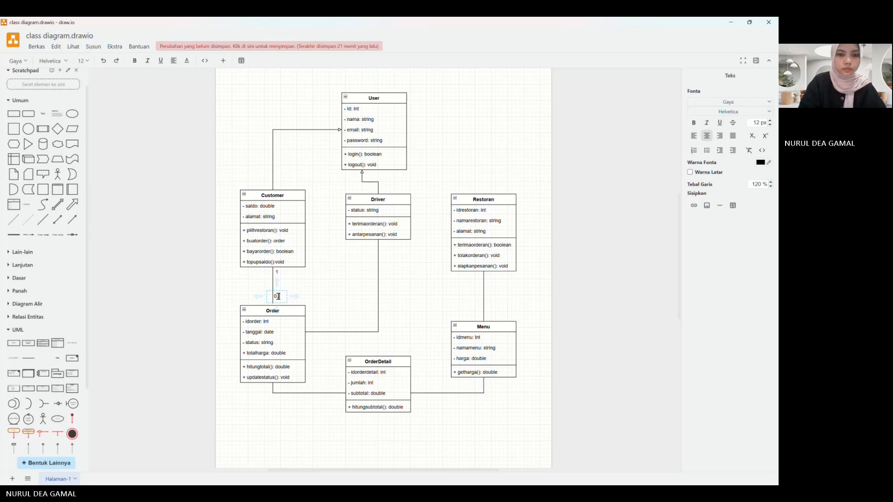
click(303, 304)
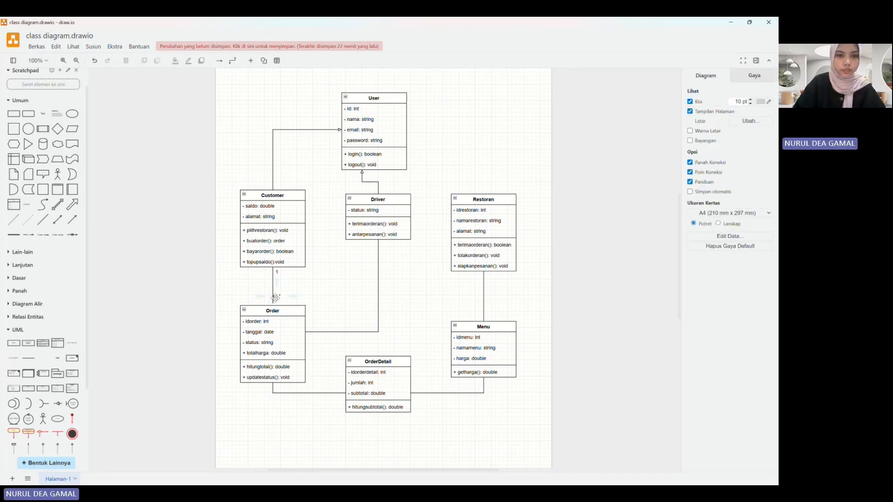
drag(277, 300, 281, 302)
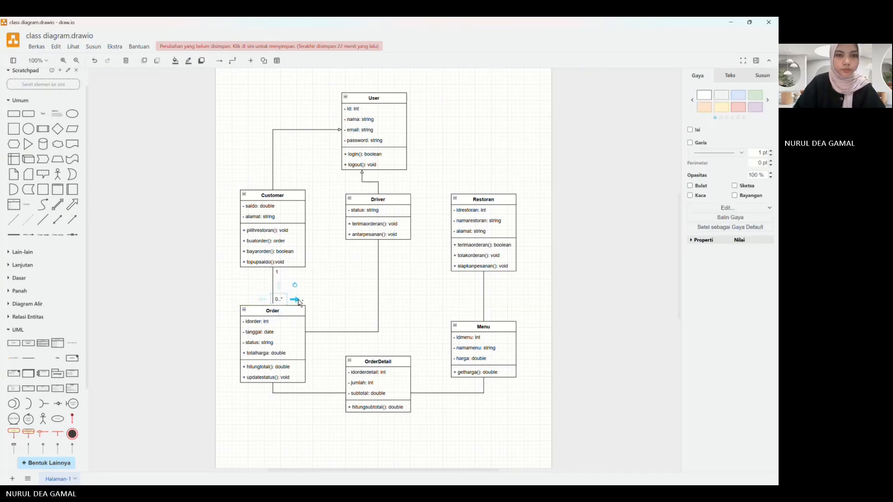
click(322, 369)
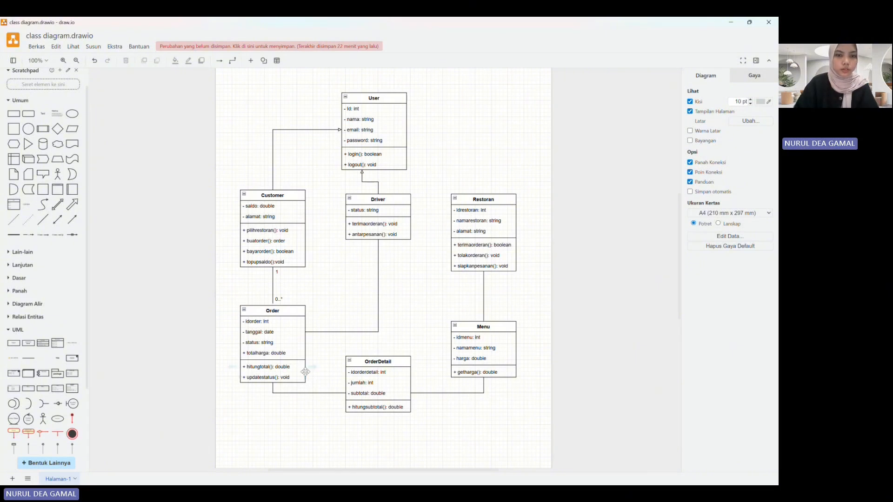
Step: Add the multiplicity label 1 at both ends of the Order–OrderDetail connector
double_click(280, 389)
click(279, 386)
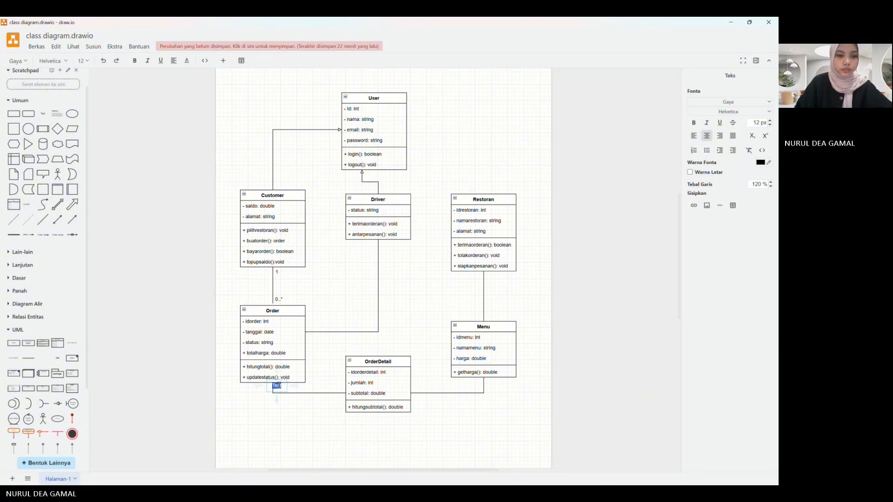
text(1)
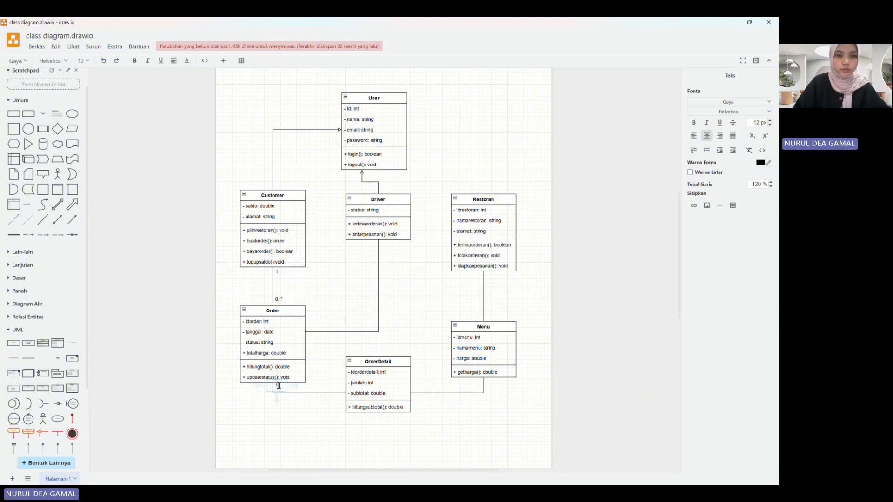
click(333, 390)
double_click(340, 388)
click(341, 386)
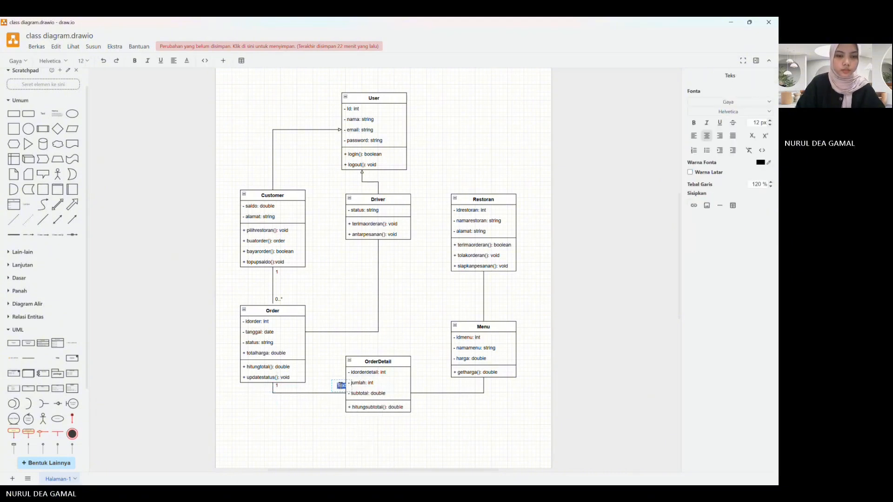
text(1)
click(332, 369)
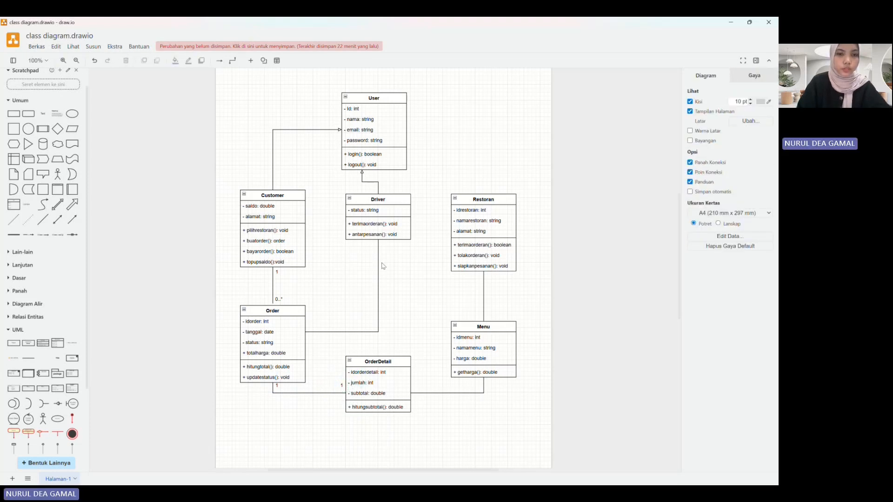
Step: Add the multiplicity label 1 just below the Driver class, beside its connector to Order
double_click(375, 245)
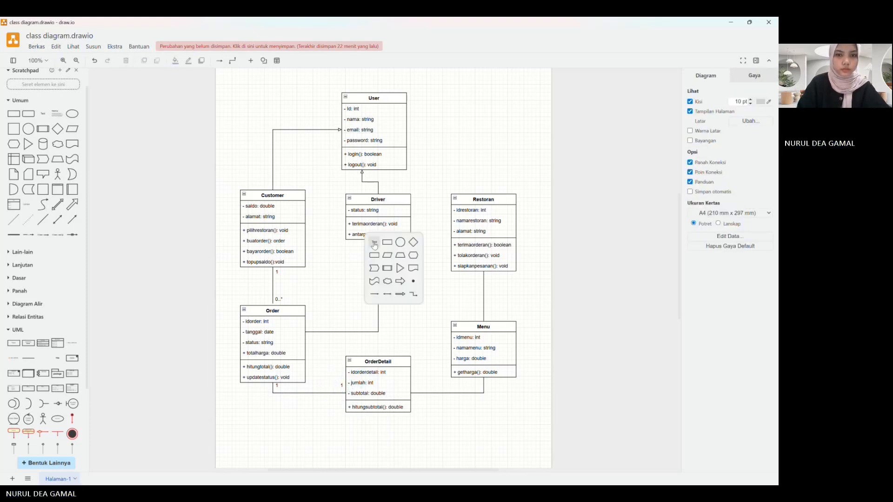
click(375, 244)
text(1)
click(366, 281)
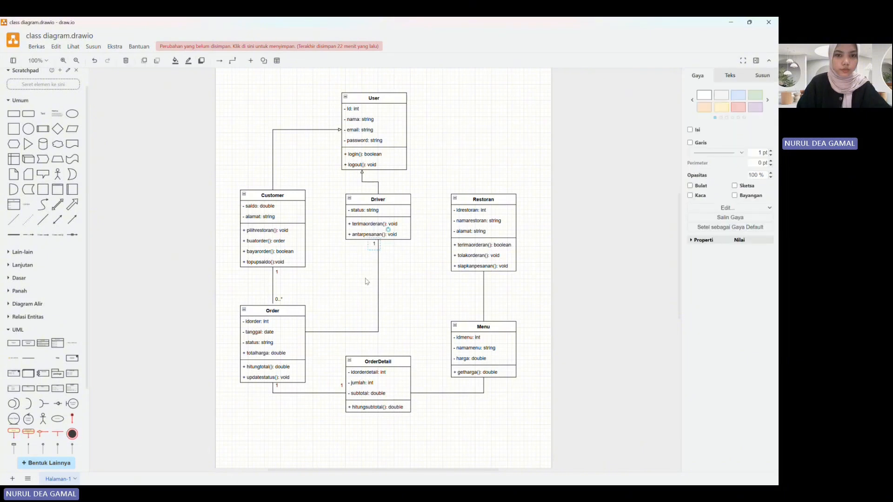
Step: Add the multiplicity label 0..* at the Order end of the Driver–Order connector and move it clear of the class box
double_click(310, 327)
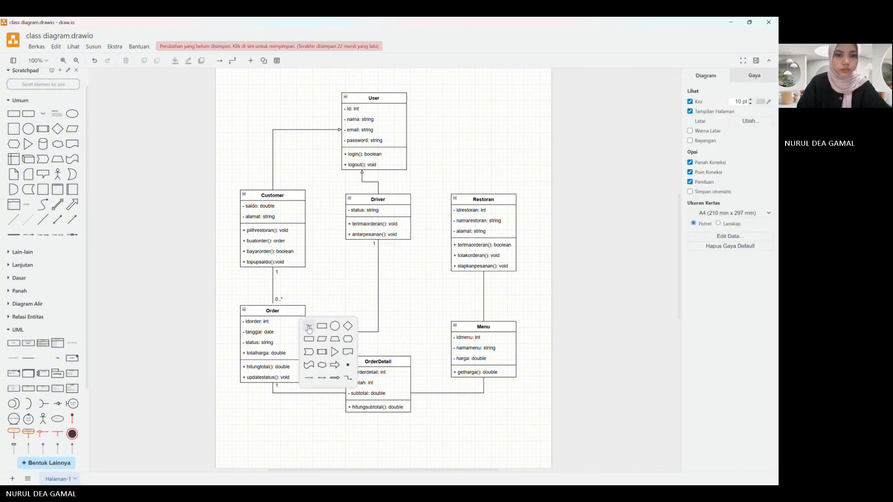
click(309, 327)
text(0..1)
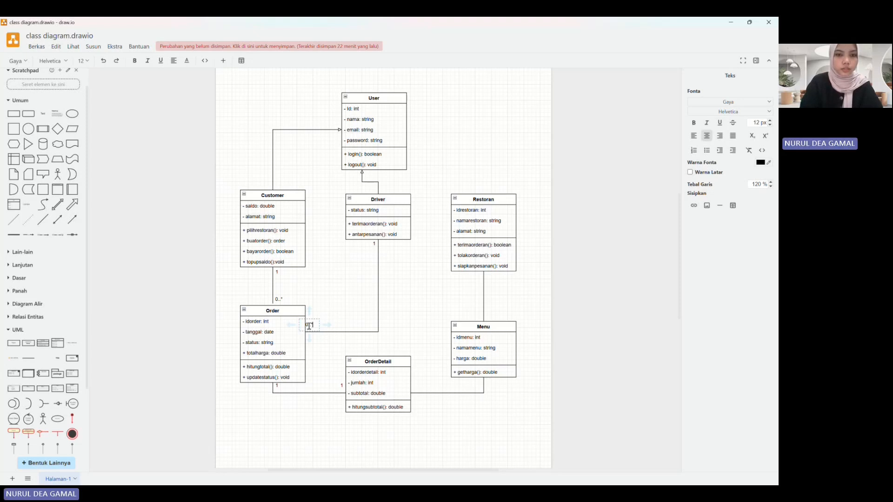
key(Escape)
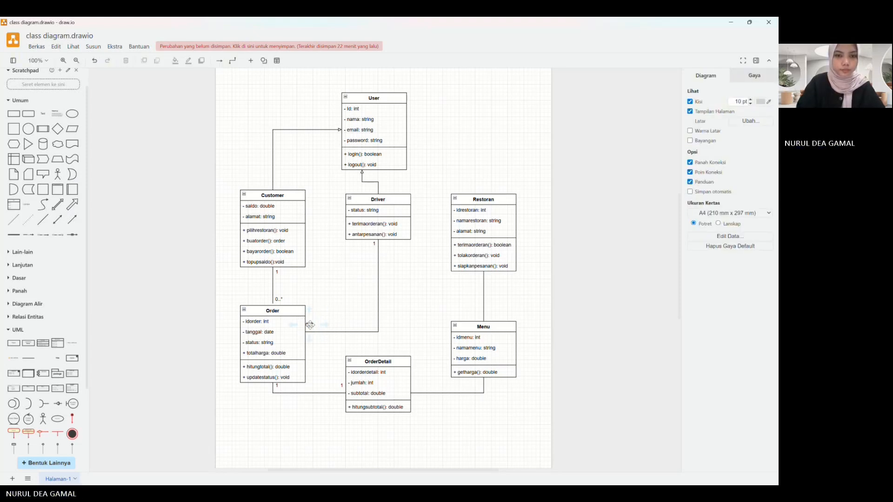
drag(310, 324, 314, 324)
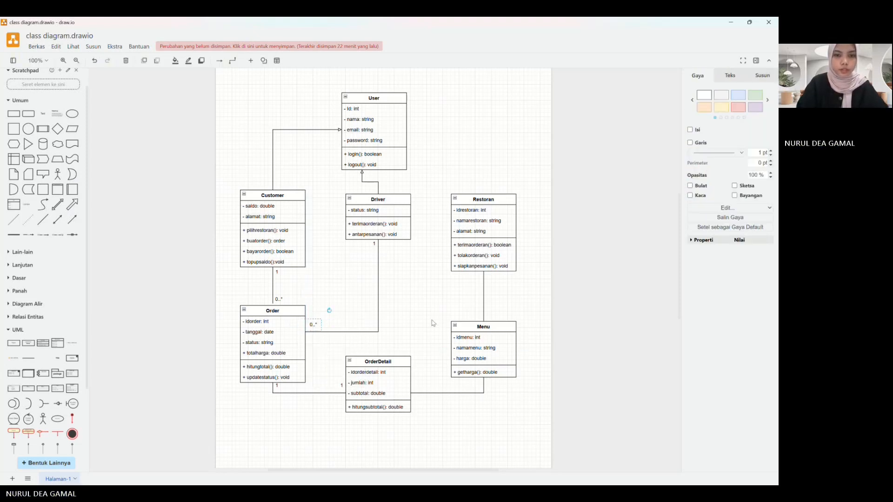
click(432, 323)
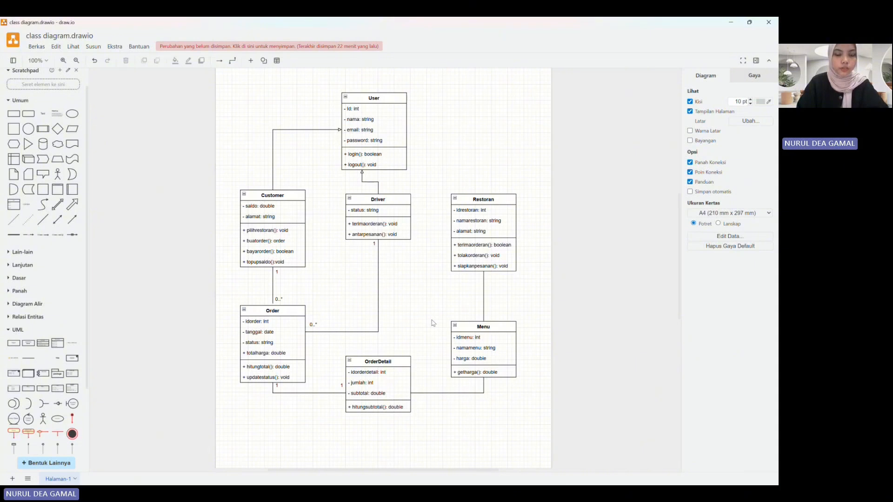
Step: Add the multiplicity label 1 at the Menu end of the Menu–OrderDetail connector
double_click(481, 384)
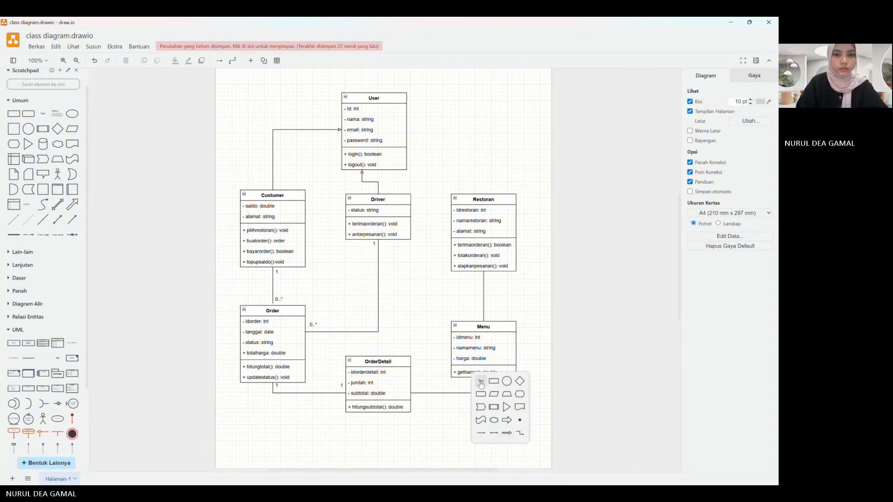
click(481, 384)
text(1)
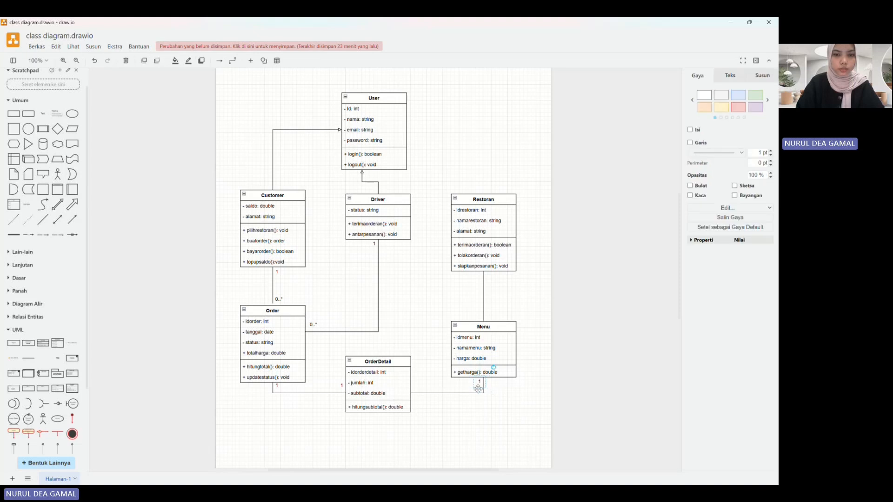
Step: Add the multiplicity label 0..* at the OrderDetail end of the Menu–OrderDetail connector and move it clear of the class box
double_click(417, 391)
text(0)
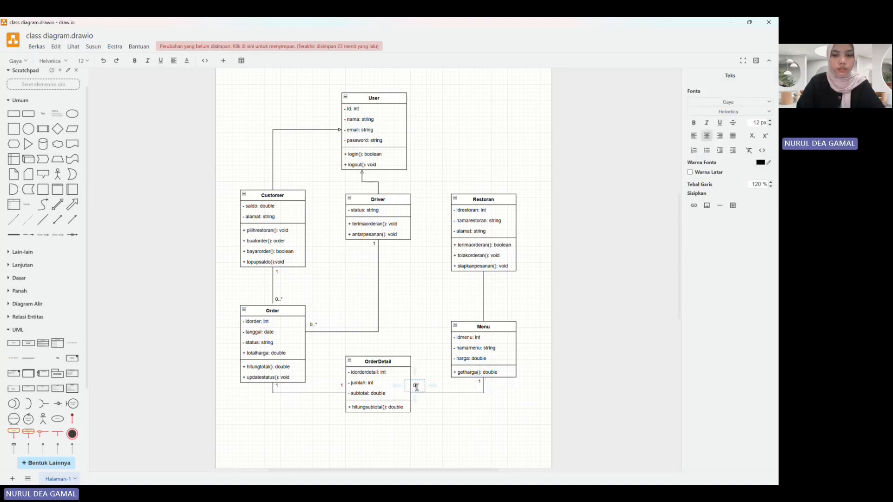
text(..)
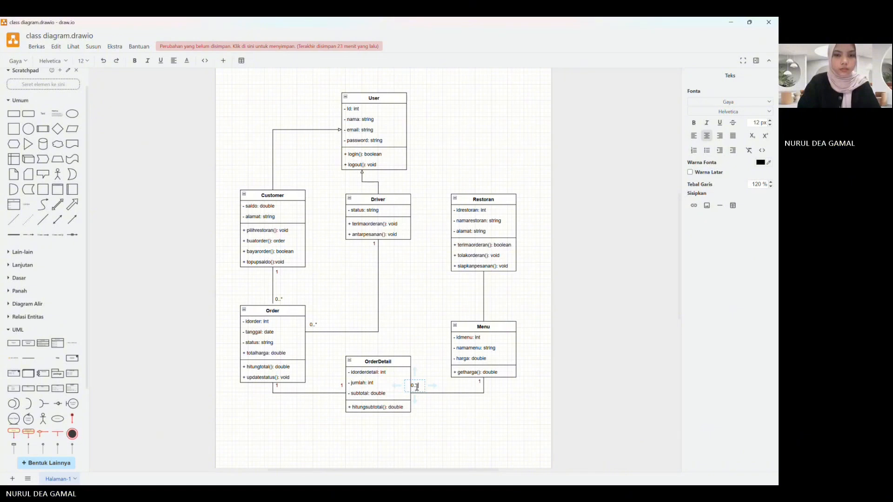
text(1)
click(432, 359)
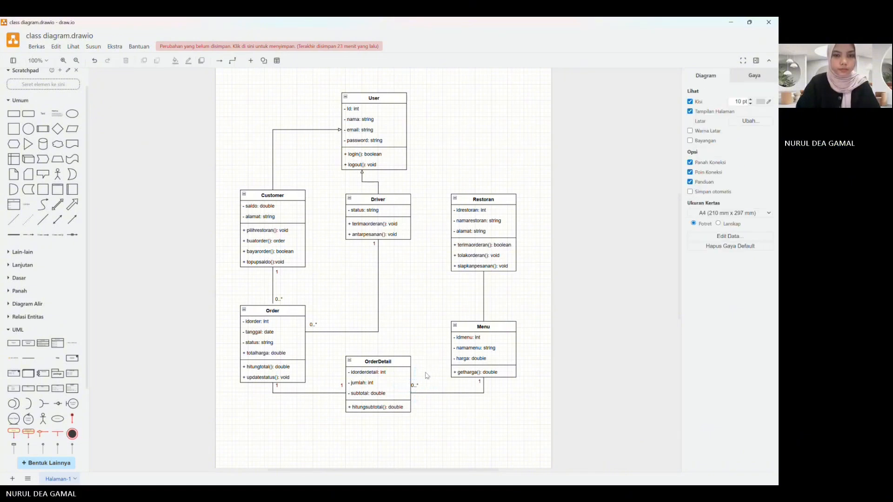
click(419, 386)
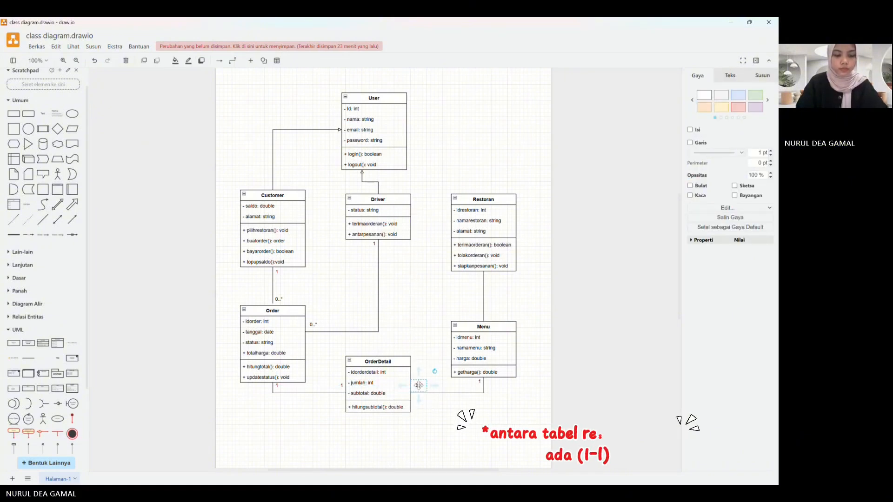
click(448, 433)
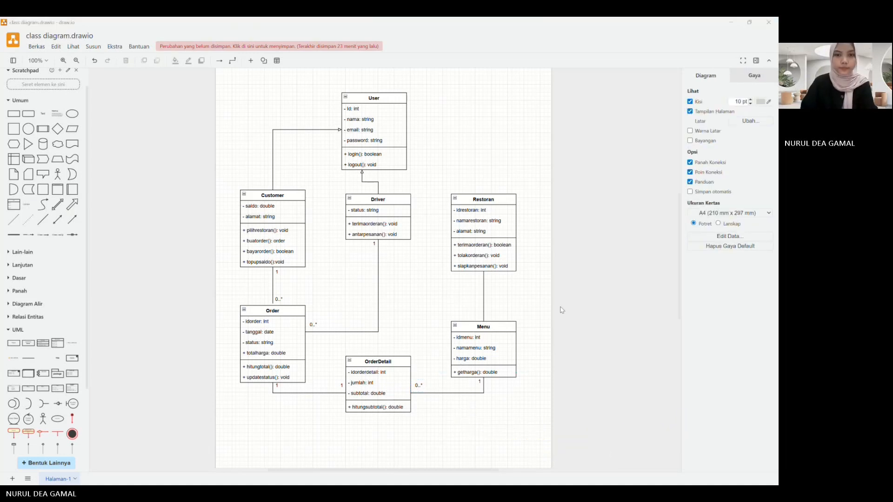